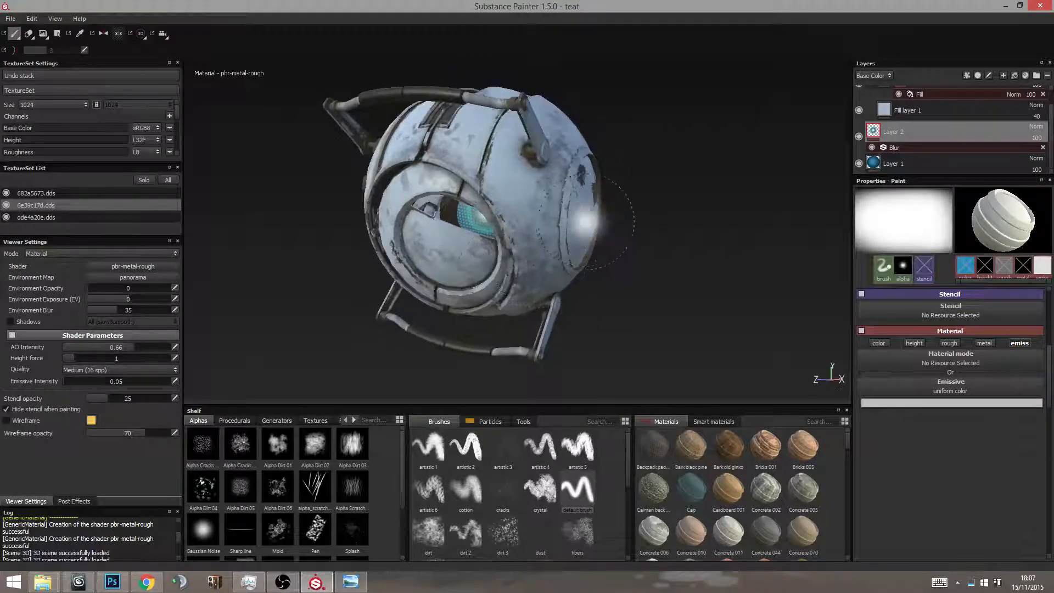
Step: Examine the sphere model from several angles and compare it with the WheatleyJPG.JPG reference image
{"action": "mouse_move", "coordinate": [553, 256]}
{"action": "left_mouse_down", "text": "alt"}
{"action": "mouse_move", "coordinate": [543, 246]}
{"action": "mouse_move", "coordinate": [592, 269]}
{"action": "left_mouse_up", "text": "alt"}
{"action": "scroll", "coordinate": [593, 271], "scroll_direction": "up", "scroll_amount": 2}
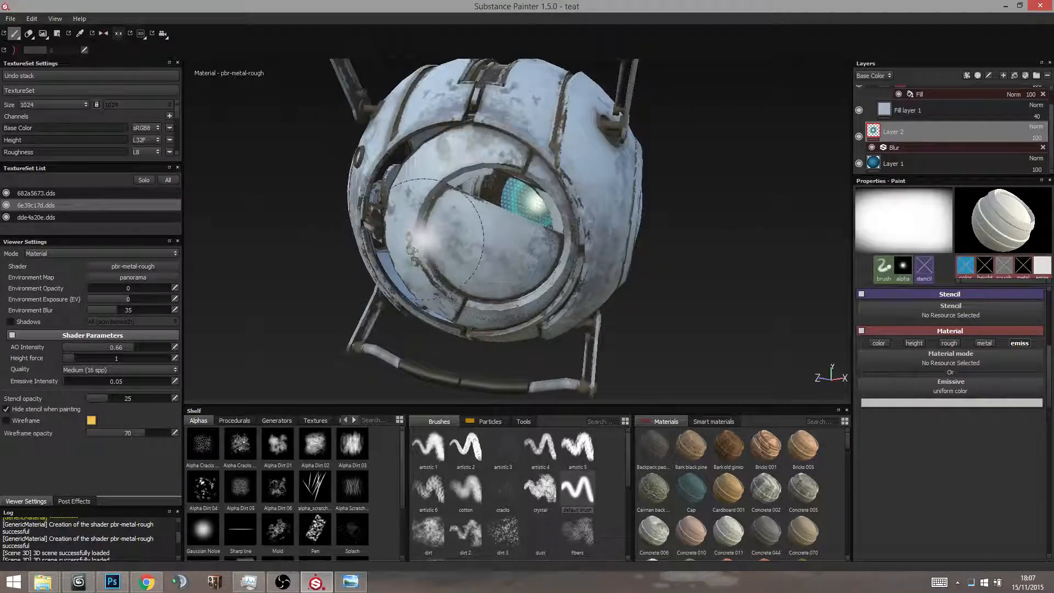
{"action": "left_click", "coordinate": [351, 586]}
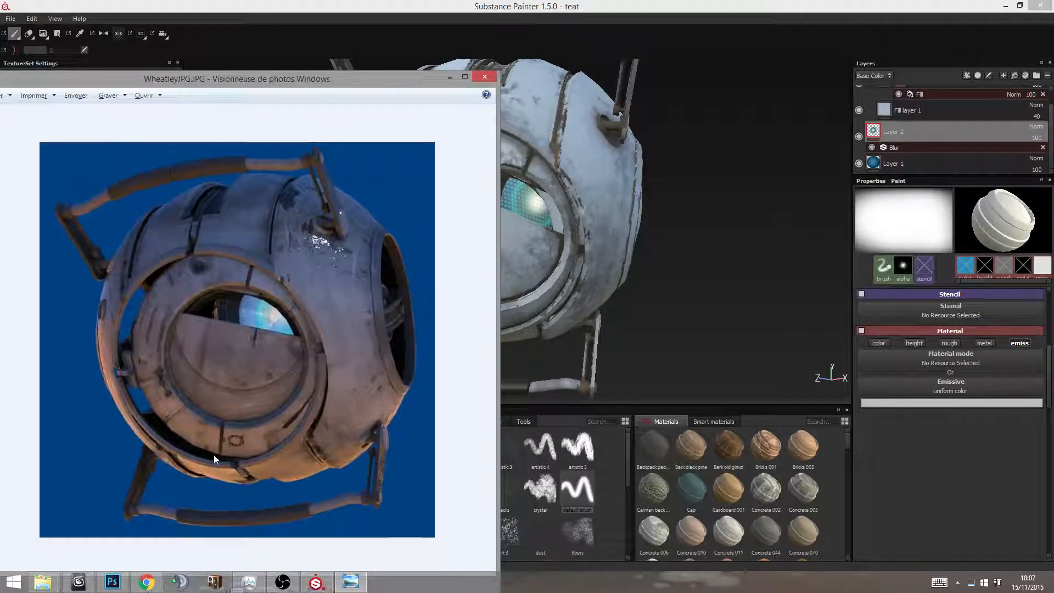
{"action": "left_click", "coordinate": [620, 369]}
{"action": "mouse_move", "coordinate": [494, 335]}
{"action": "left_mouse_down", "text": "alt"}
{"action": "mouse_move", "coordinate": [436, 332]}
{"action": "mouse_move", "coordinate": [467, 330]}
{"action": "mouse_move", "coordinate": [463, 341]}
{"action": "left_mouse_up", "text": "alt"}
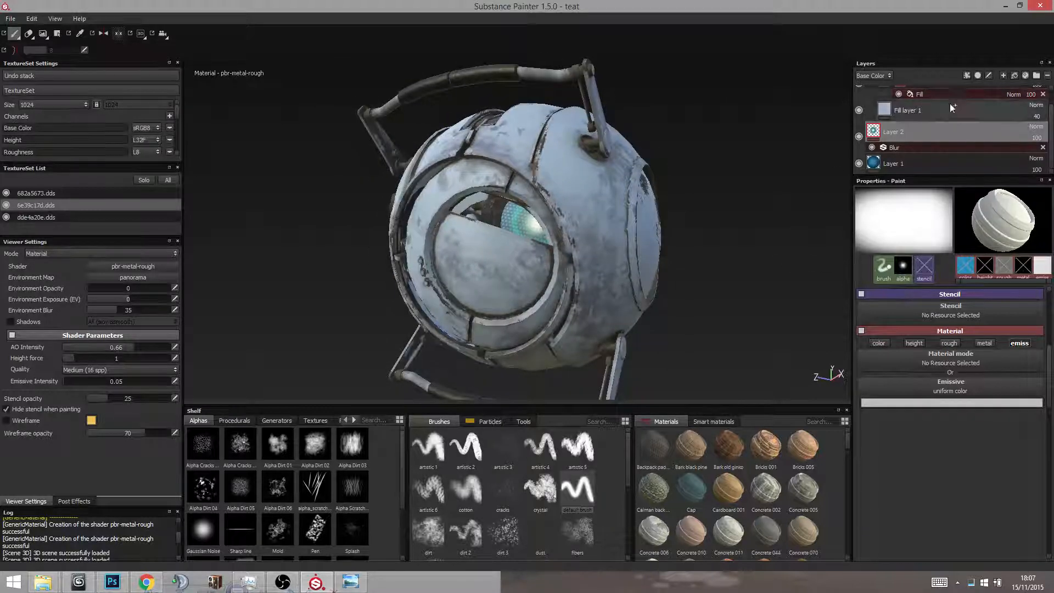
Step: Add a new paint layer above Folder 1 in the dde4a20e.dds texture set and reduce the brush size
{"action": "left_click", "coordinate": [71, 217]}
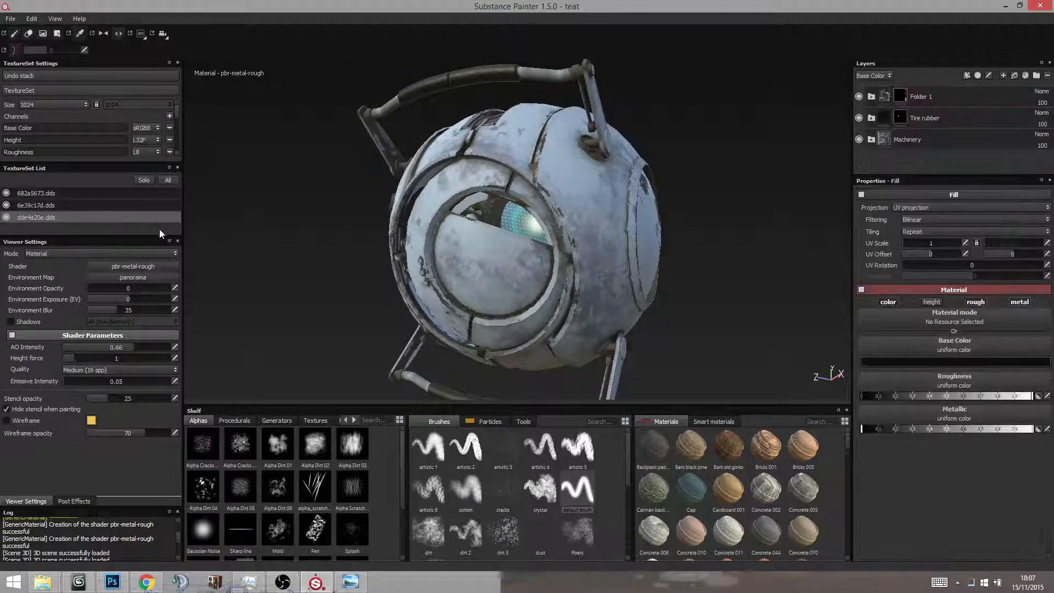
{"action": "left_click_drag", "start_coordinate": [467, 260], "coordinate": [587, 292], "text": "alt"}
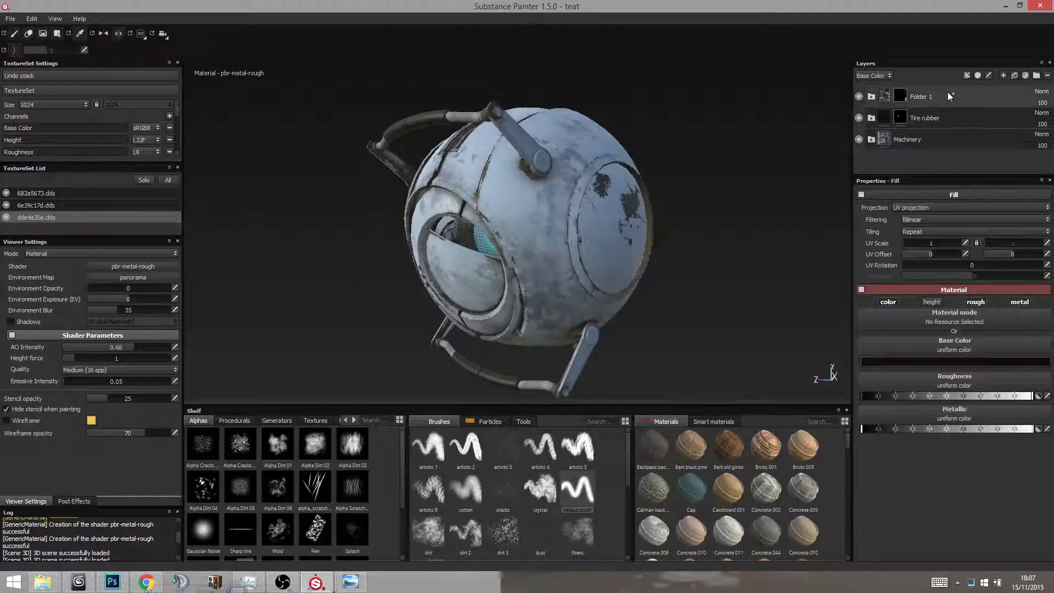
{"action": "left_click", "coordinate": [1004, 75]}
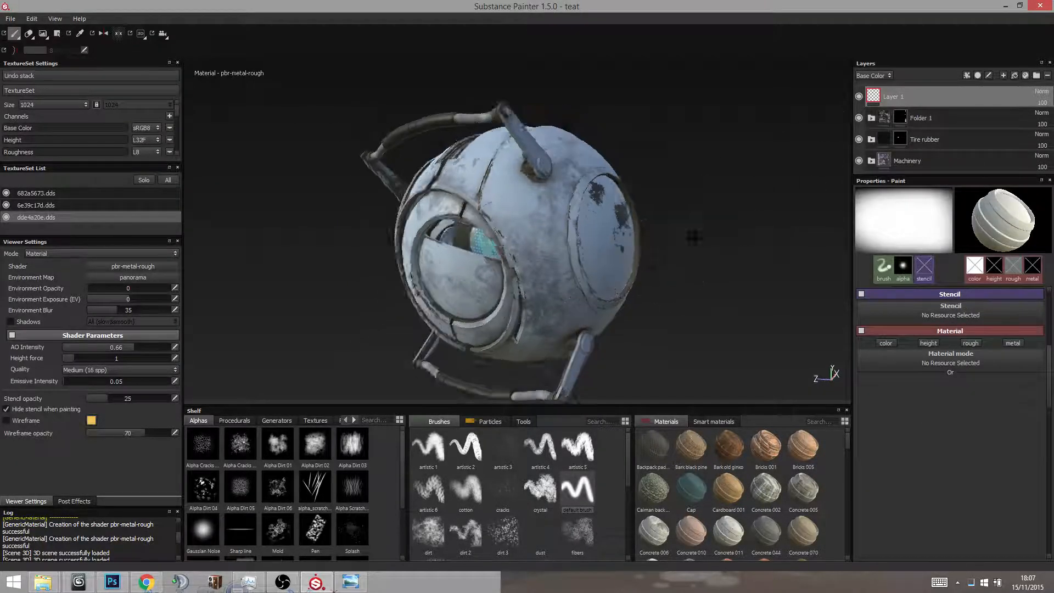
{"action": "right_click_drag", "start_coordinate": [477, 277], "coordinate": [560, 285], "text": "alt"}
{"action": "mouse_move", "coordinate": [496, 296]}
{"action": "left_mouse_down", "text": "alt"}
{"action": "mouse_move", "coordinate": [571, 324]}
{"action": "mouse_move", "coordinate": [582, 308]}
{"action": "left_mouse_up", "text": "alt"}
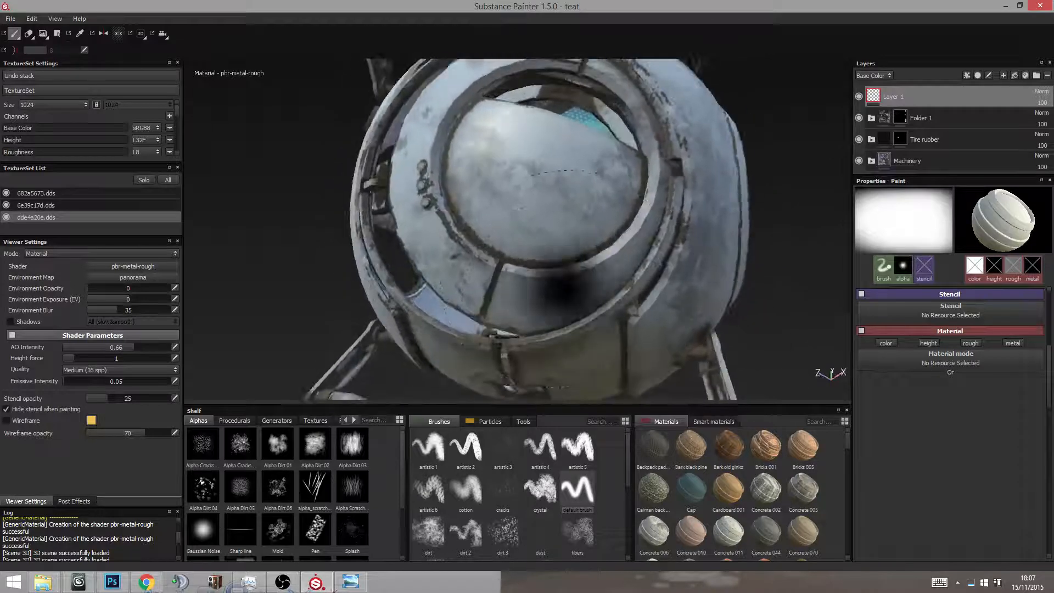
{"action": "left_click_drag", "start_coordinate": [634, 329], "coordinate": [612, 333], "text": "alt"}
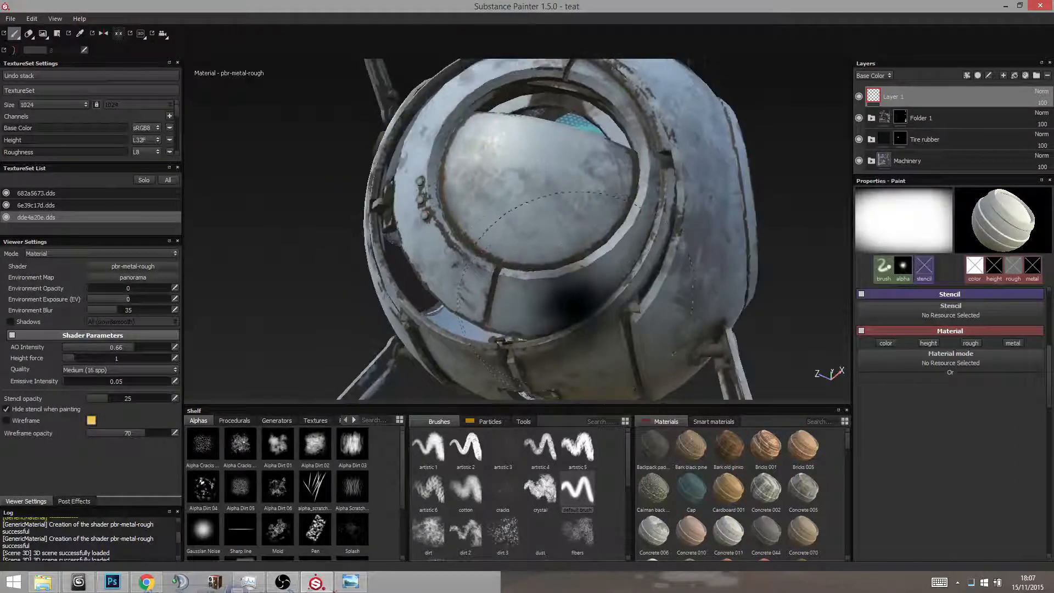
{"action": "right_click_drag", "start_coordinate": [542, 311], "coordinate": [513, 310], "text": "ctrl"}
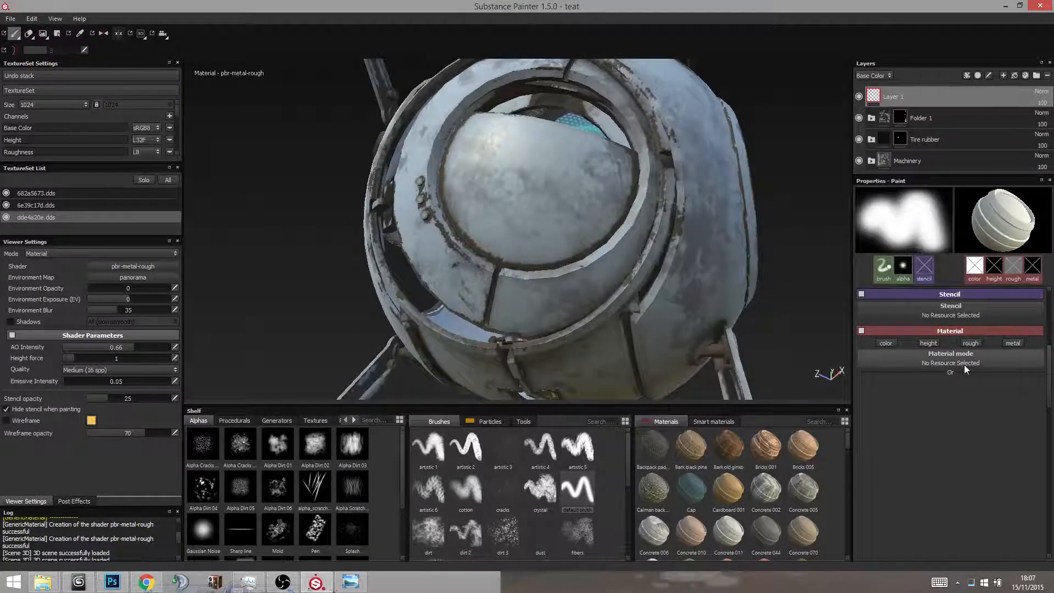
Step: Enable the color, height, rough and metal channels in the new layer's brush material
{"action": "scroll", "coordinate": [964, 365], "scroll_direction": "down", "scroll_amount": 1}
{"action": "left_click", "coordinate": [886, 318]}
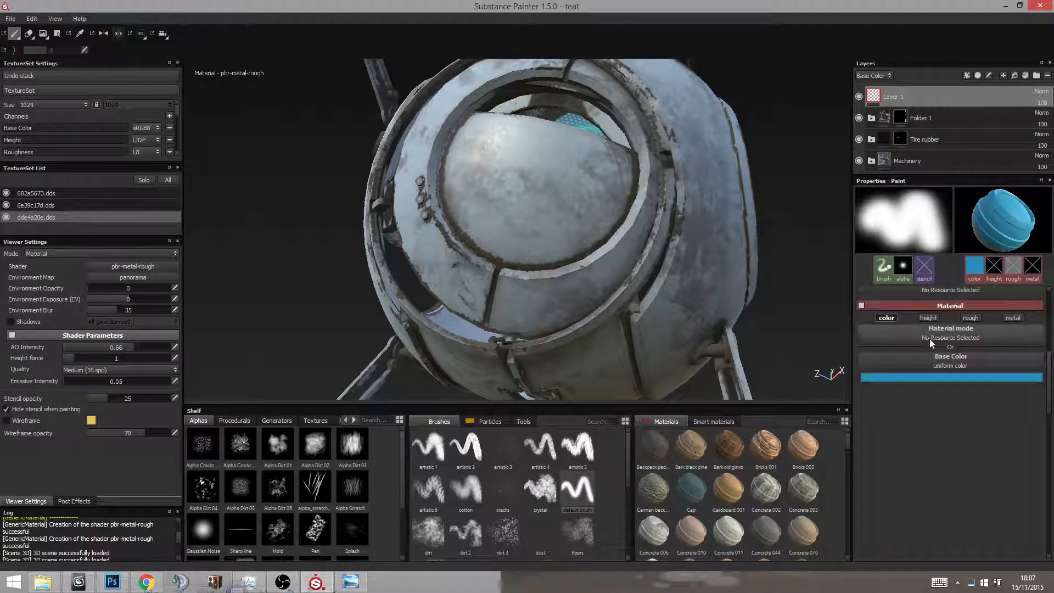
{"action": "left_click", "coordinate": [926, 319]}
{"action": "left_click", "coordinate": [969, 319]}
{"action": "left_click", "coordinate": [1014, 319]}
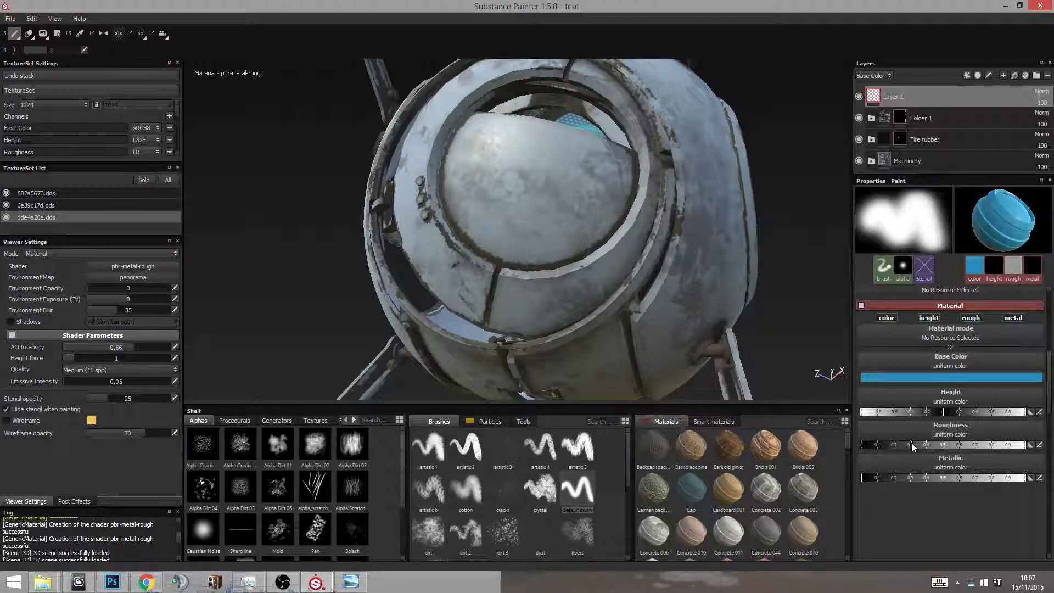
Step: Set the brush material's roughness to about 0.2, its height slightly above zero, and its base color to dark grey (0.030 per channel)
{"action": "left_click_drag", "start_coordinate": [925, 447], "coordinate": [894, 449]}
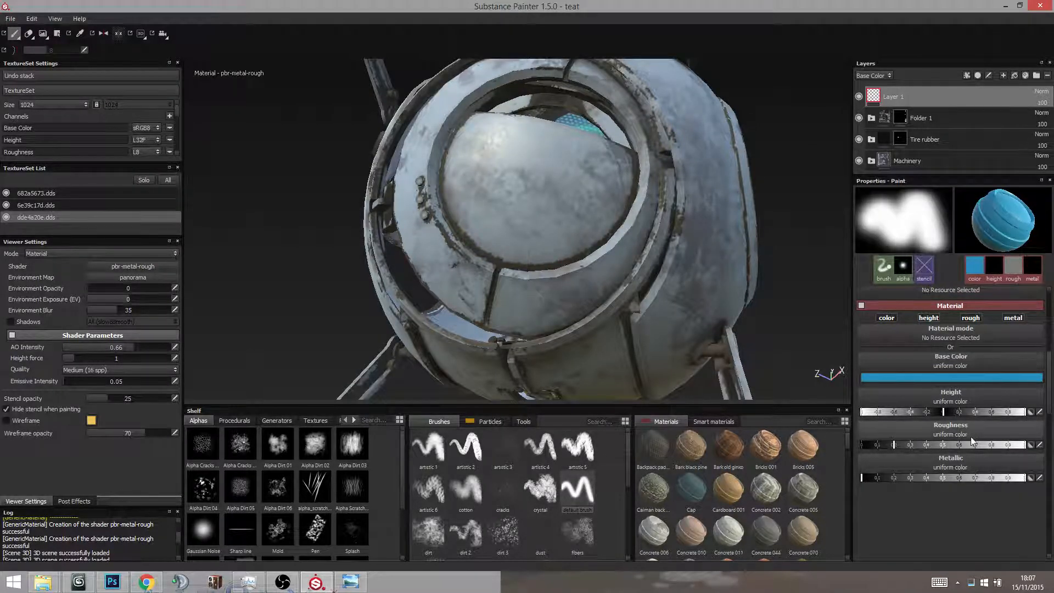
{"action": "left_click", "coordinate": [965, 412]}
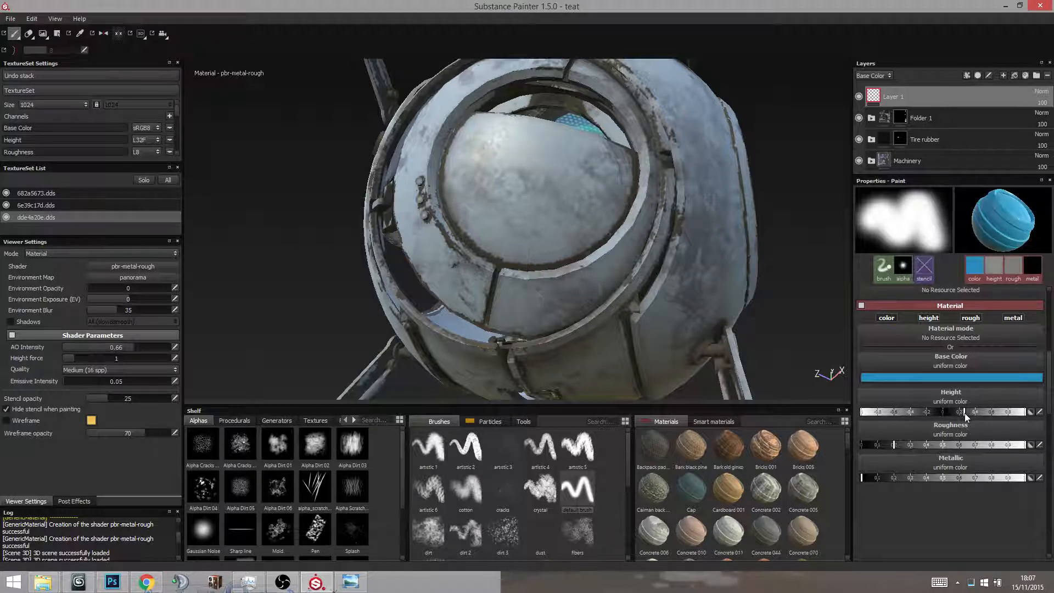
{"action": "left_click", "coordinate": [948, 384]}
{"action": "left_click_drag", "start_coordinate": [874, 394], "coordinate": [834, 404]}
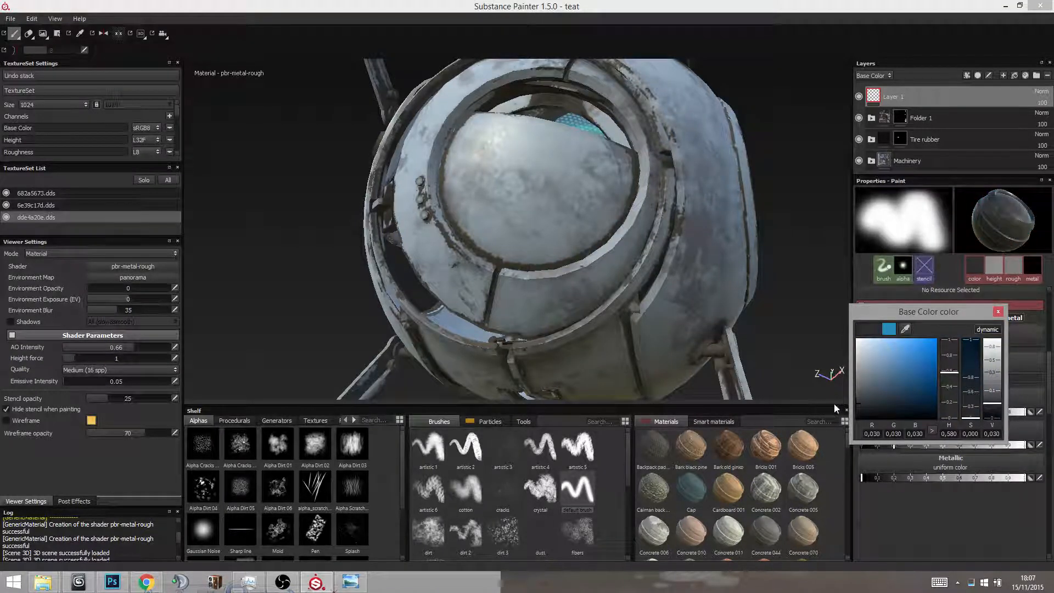
{"action": "left_click", "coordinate": [998, 311]}
Step: Browse the available stencil images for the brush and collapse the material settings
{"action": "scroll", "coordinate": [957, 370], "scroll_direction": "up", "scroll_amount": 3}
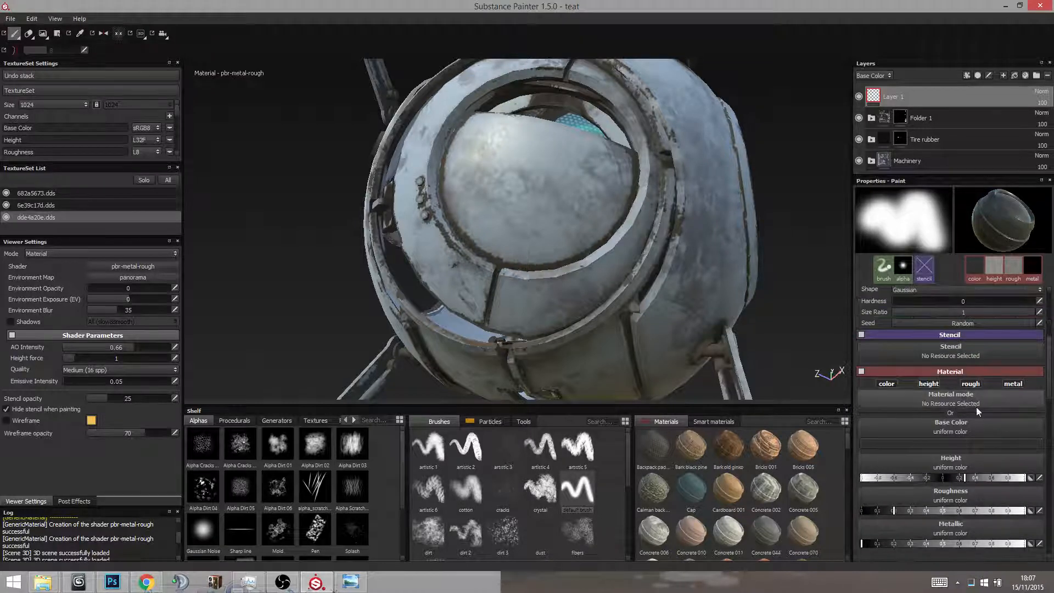
{"action": "left_click", "coordinate": [944, 356]}
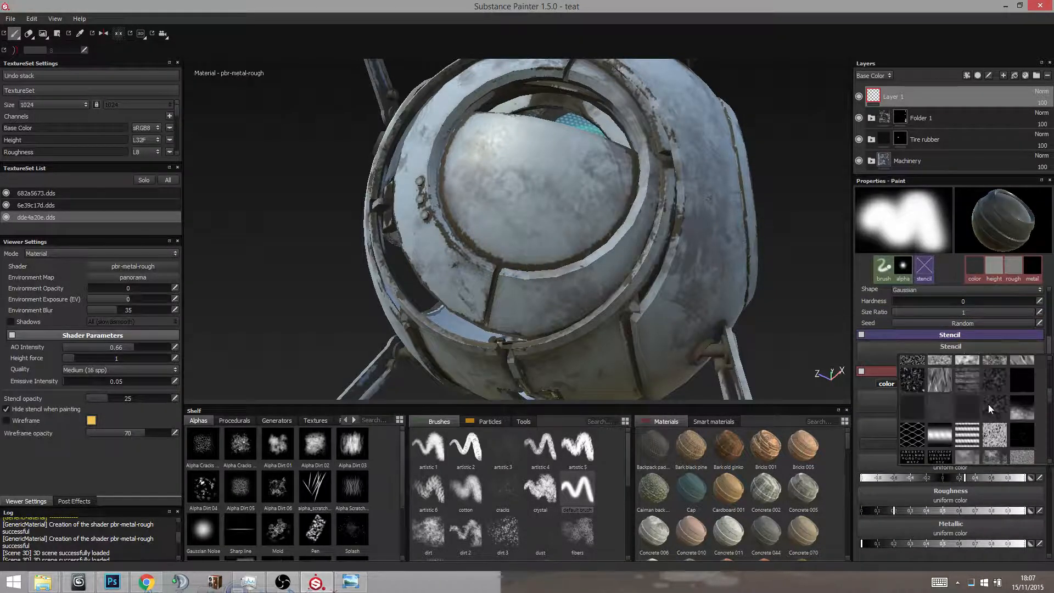
{"action": "left_click", "coordinate": [868, 371]}
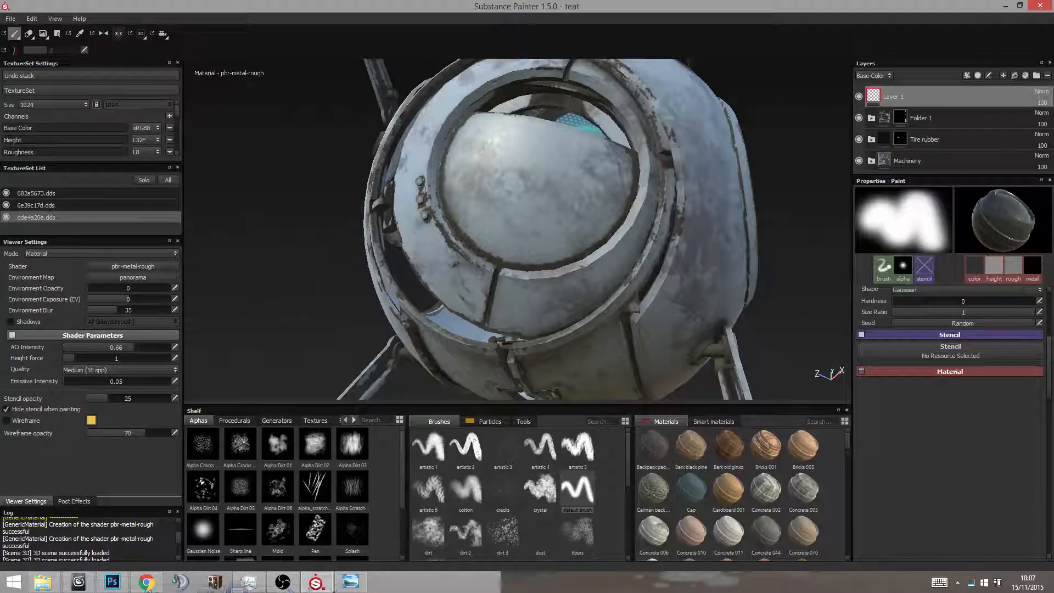
Step: Check the logo on the reference image, then switch to Chrome and search Google Images for "aperture logo"
{"action": "left_click", "coordinate": [351, 582]}
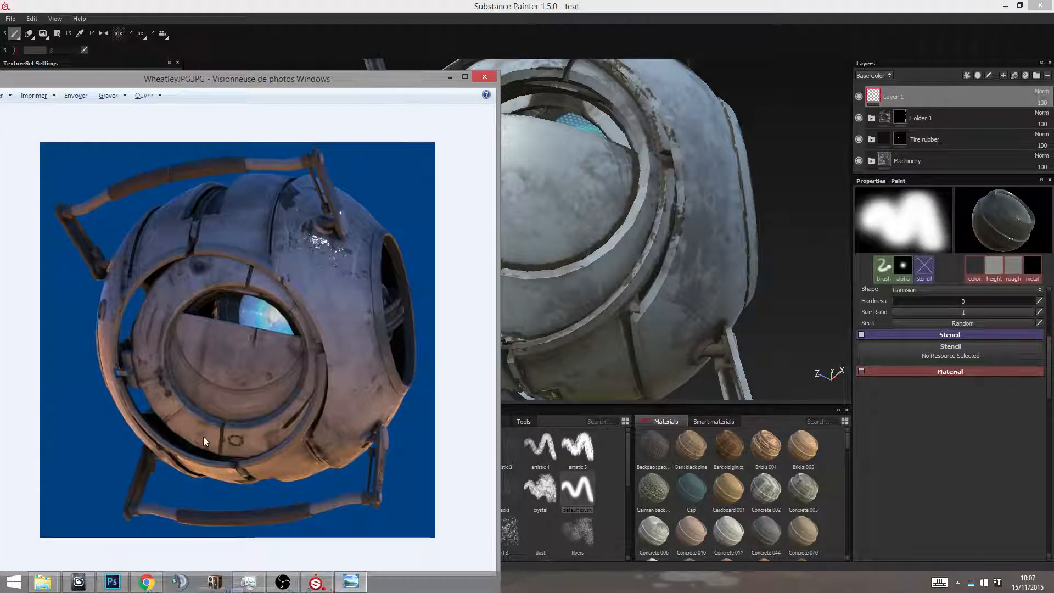
{"action": "left_click", "coordinate": [147, 582]}
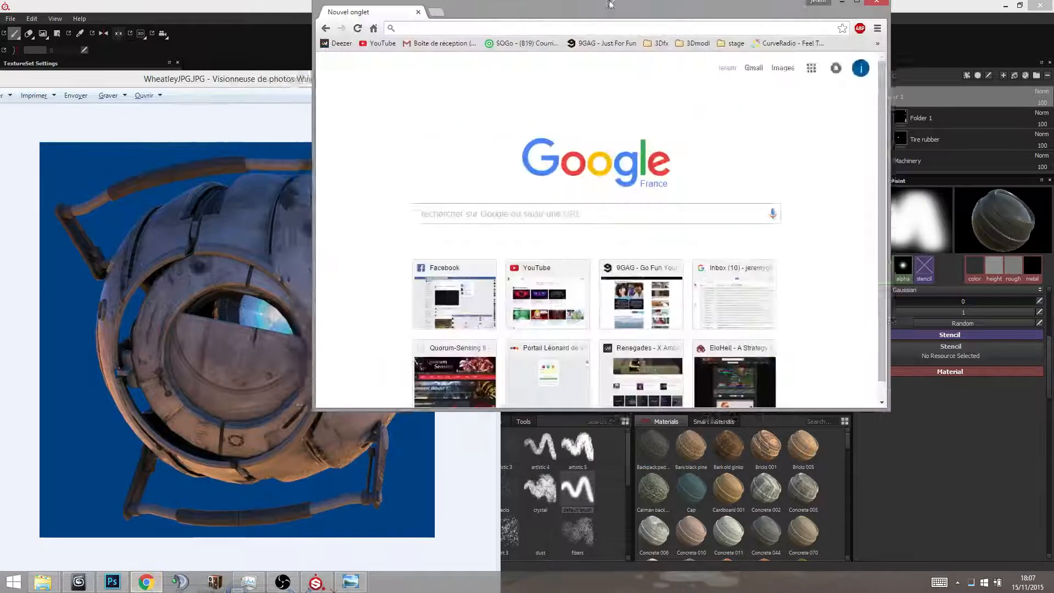
{"action": "double_click", "coordinate": [609, 4]}
{"action": "left_click", "coordinate": [443, 213]}
{"action": "type", "text": "apertu"}
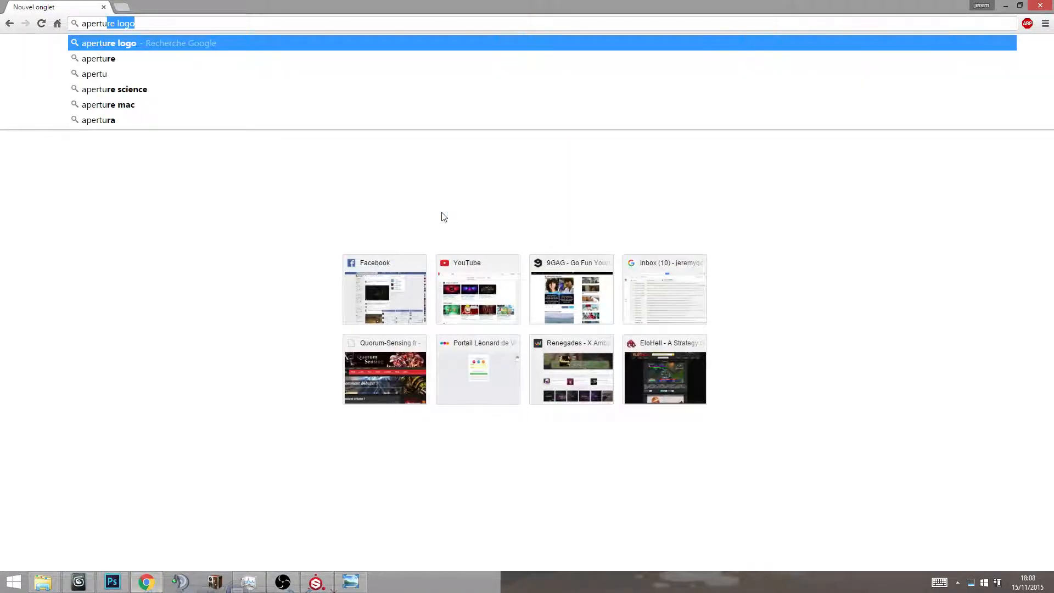
{"action": "type", "text": "re logo"}
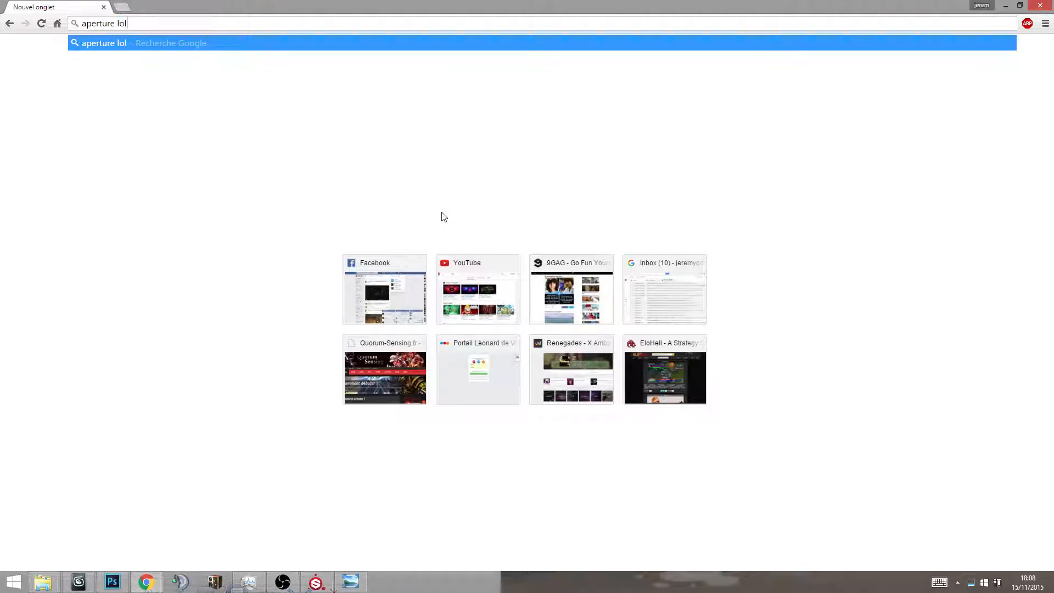
{"action": "key", "text": "Return"}
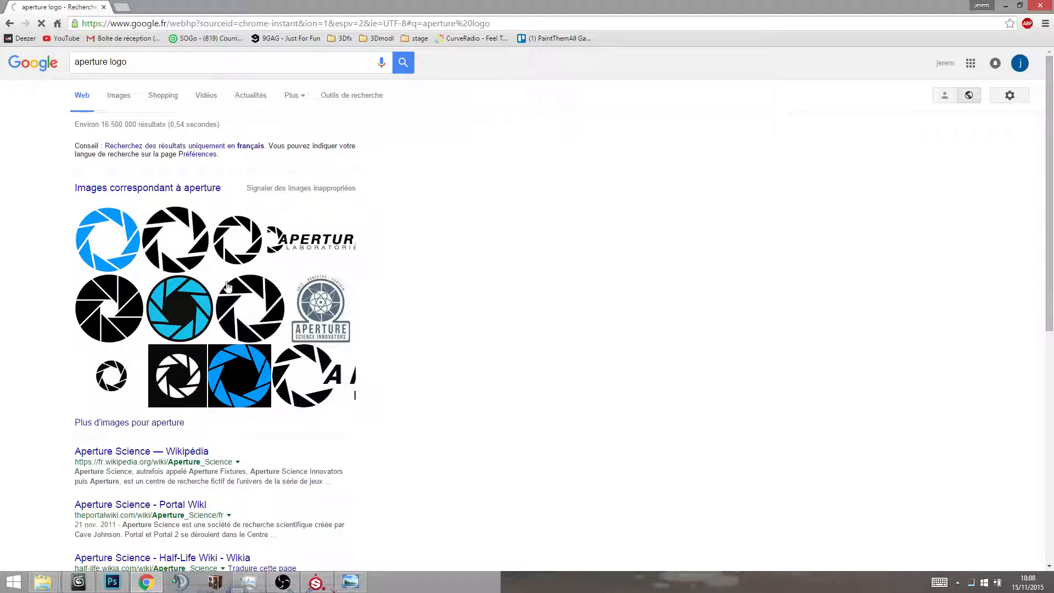
{"action": "left_click", "coordinate": [250, 294]}
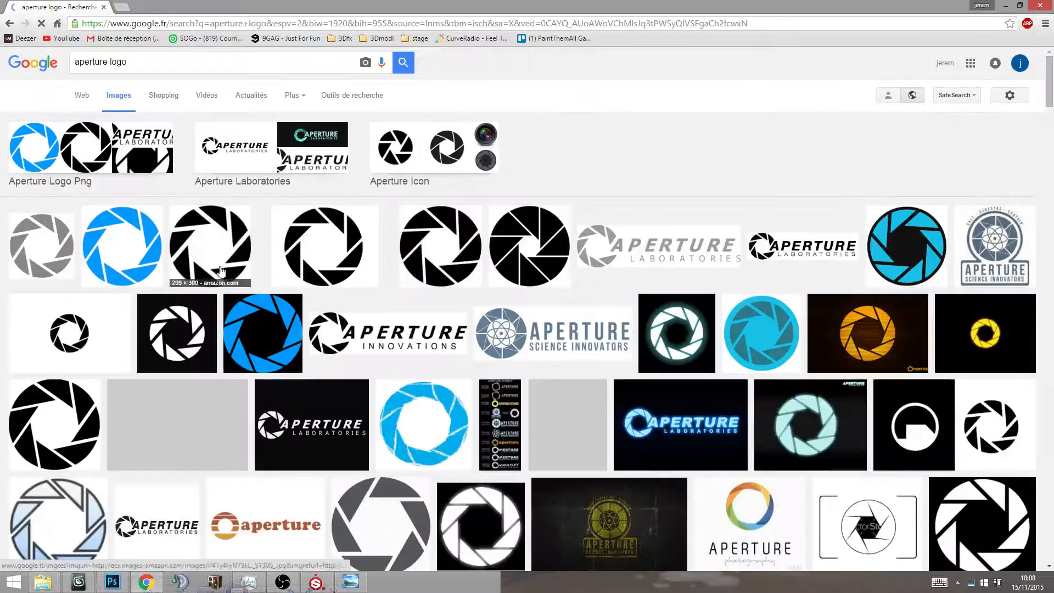
{"action": "left_click", "coordinate": [1004, 6]}
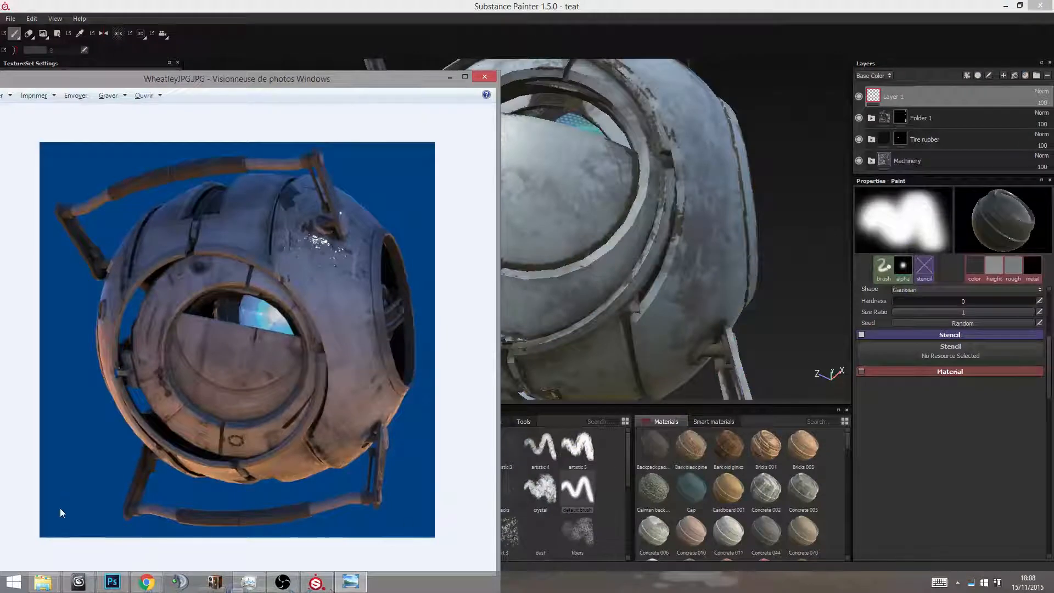
Step: Switch to Photoshop and review the history states of aperture logo copy.png, finishing on the merged white-on-black logo
{"action": "left_click", "coordinate": [113, 582]}
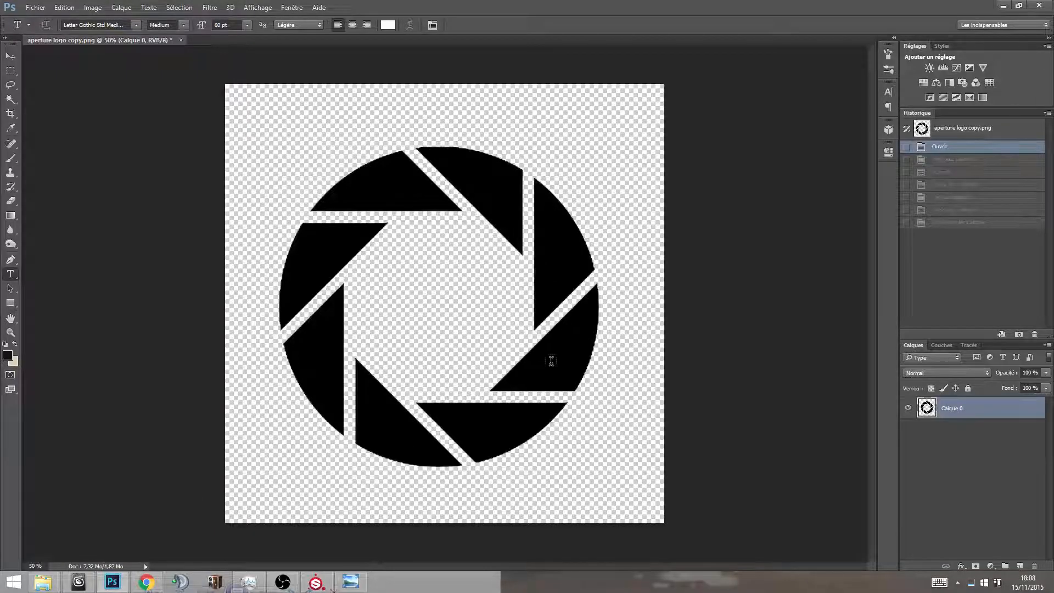
{"action": "left_click", "coordinate": [939, 223]}
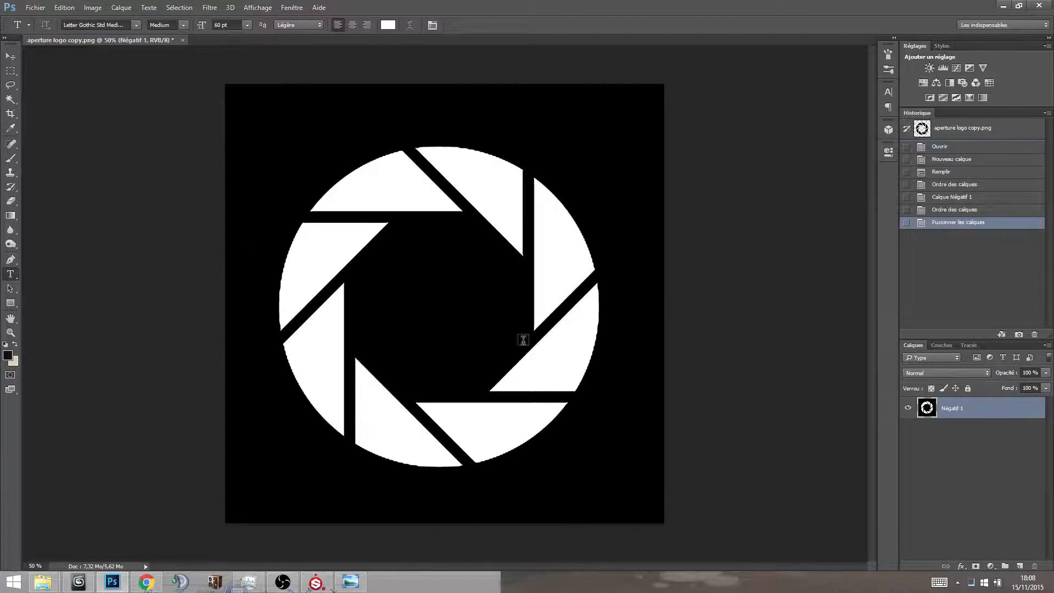
{"action": "left_click", "coordinate": [947, 160]}
{"action": "left_click", "coordinate": [948, 172]}
{"action": "left_click", "coordinate": [948, 160]}
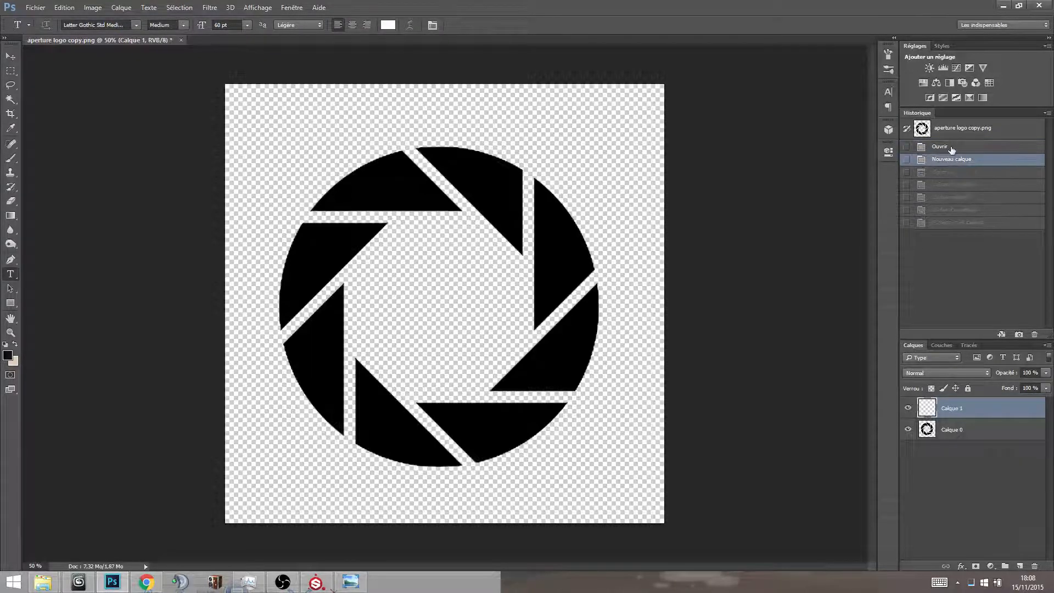
{"action": "left_click", "coordinate": [952, 173]}
{"action": "left_click", "coordinate": [953, 185]}
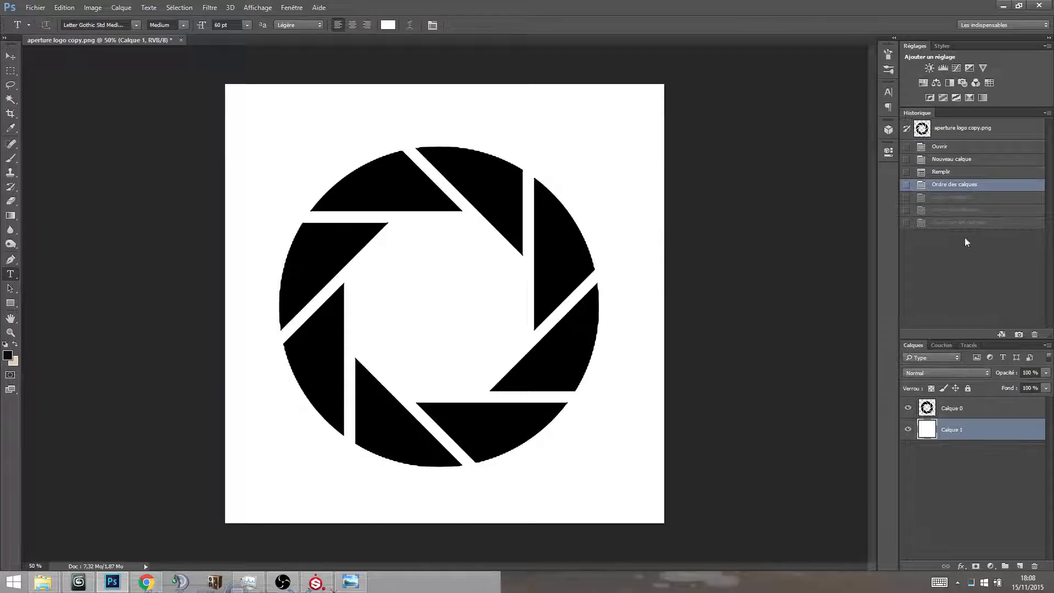
{"action": "left_click", "coordinate": [960, 222]}
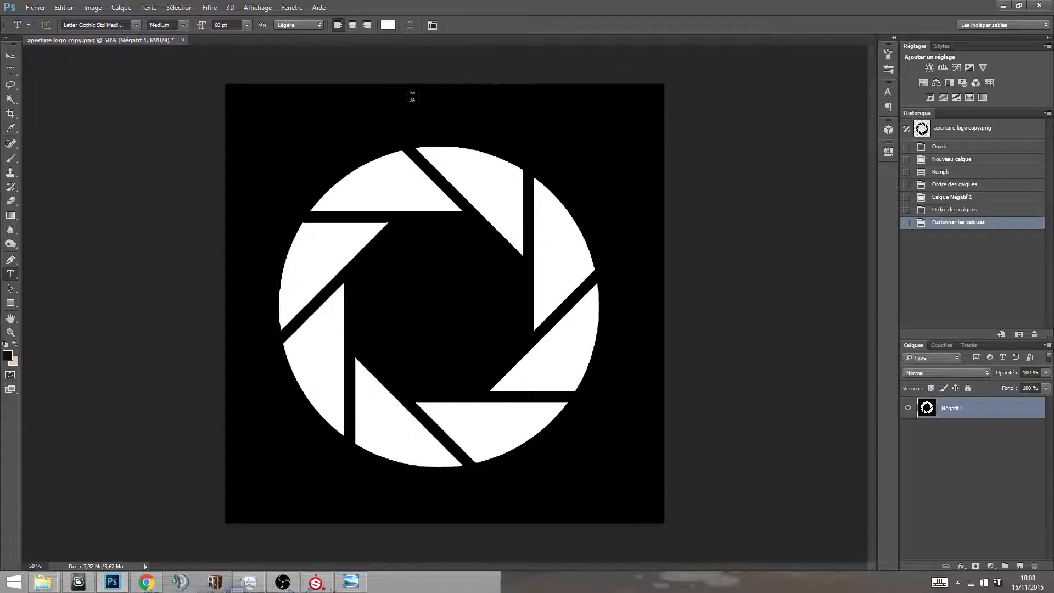
{"action": "left_click", "coordinate": [1004, 6]}
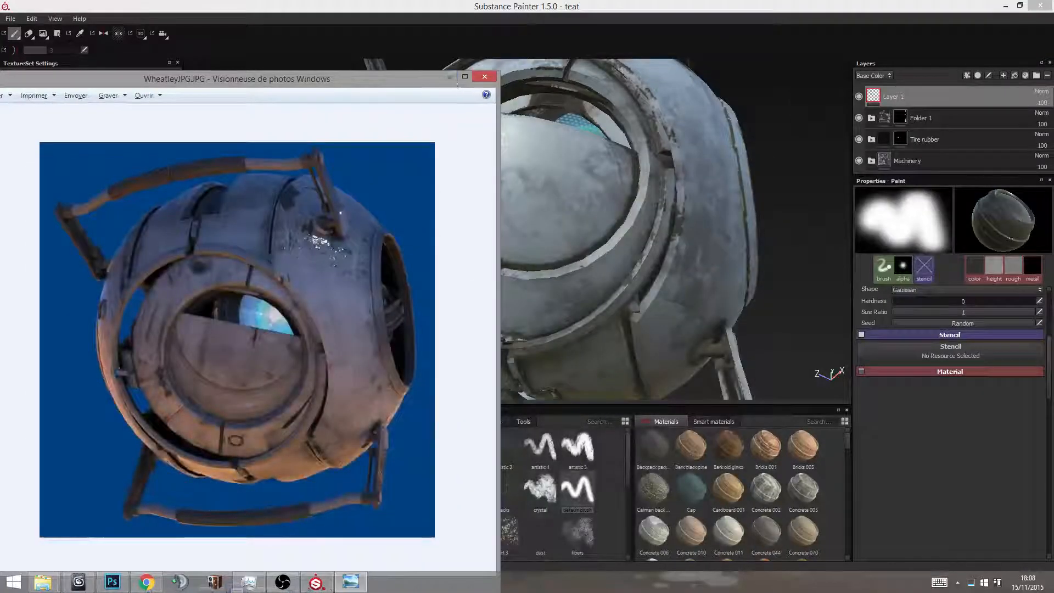
Step: Put the reference image away and browse the brush's available stencil images for the Aperture logo
{"action": "left_click", "coordinate": [450, 77]}
{"action": "mouse_move", "coordinate": [43, 581]}
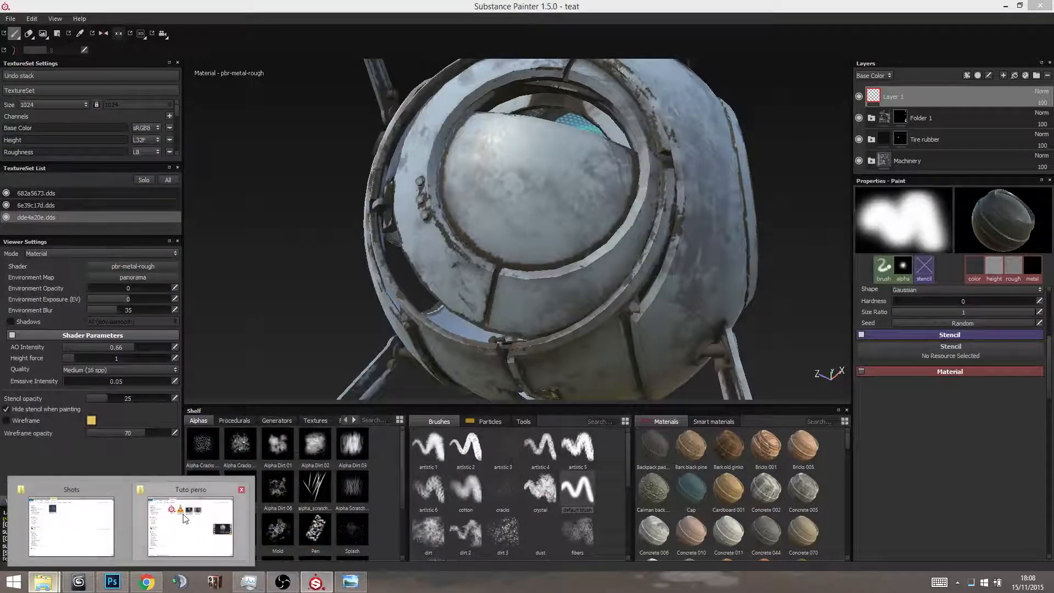
{"action": "mouse_move", "coordinate": [186, 520]}
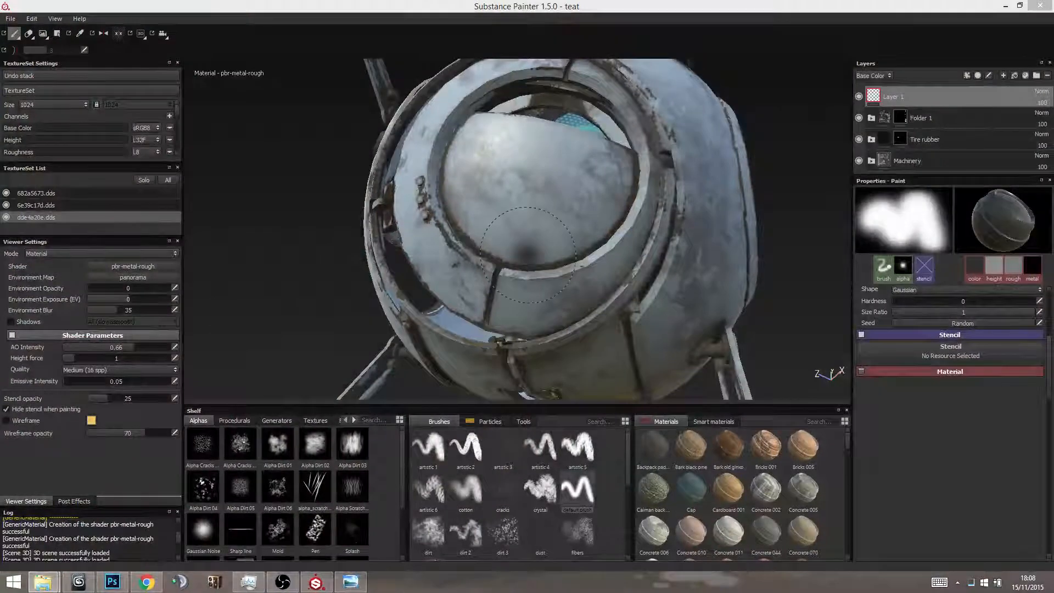
{"action": "left_click", "coordinate": [895, 351]}
{"action": "scroll", "coordinate": [980, 393], "scroll_direction": "up", "scroll_amount": 5}
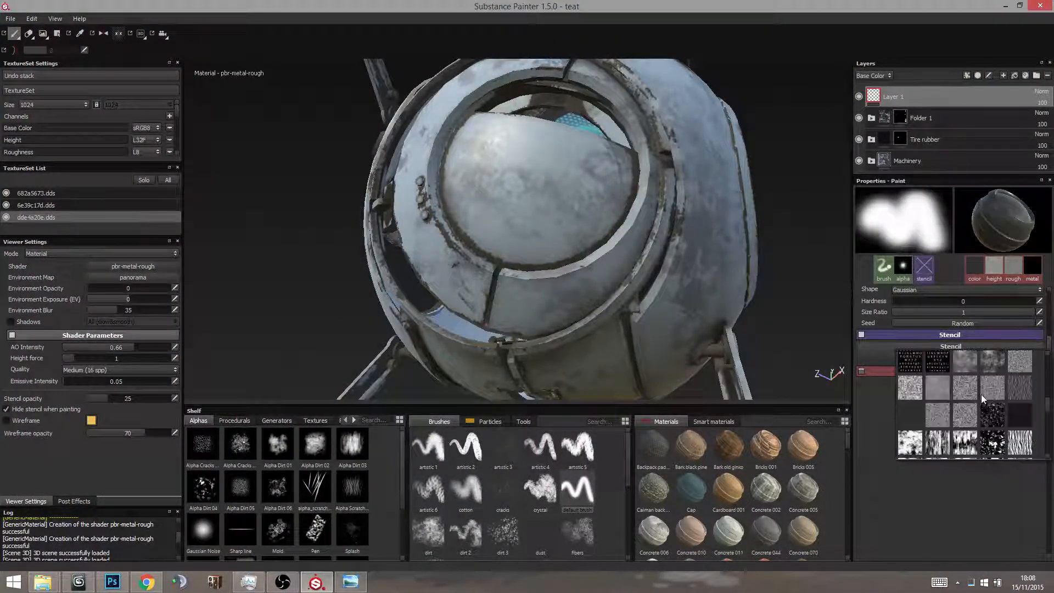
{"action": "scroll", "coordinate": [973, 397], "scroll_direction": "down", "scroll_amount": 6}
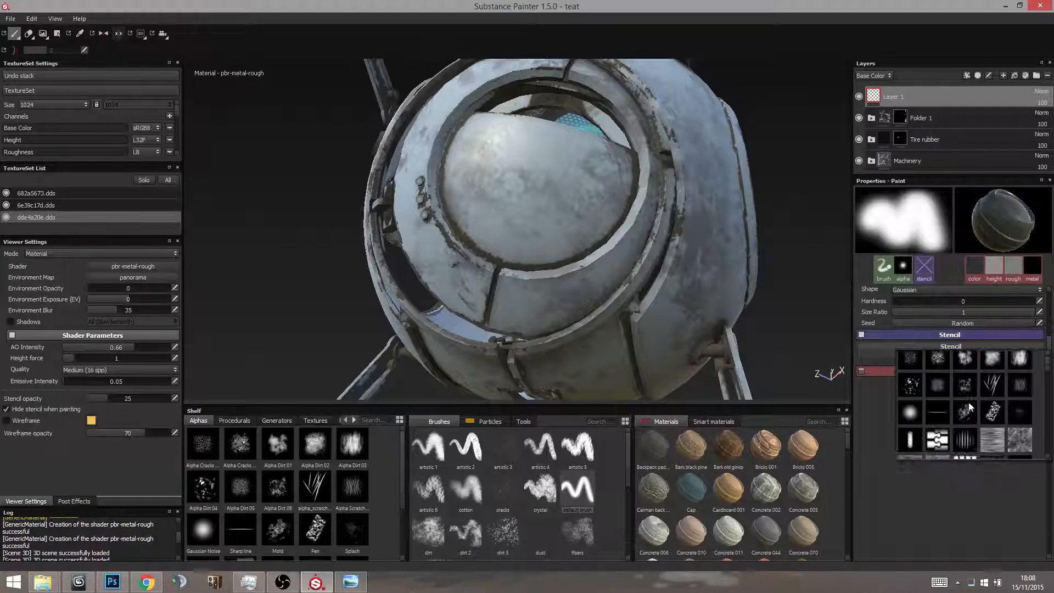
{"action": "scroll", "coordinate": [967, 425], "scroll_direction": "up", "scroll_amount": 6}
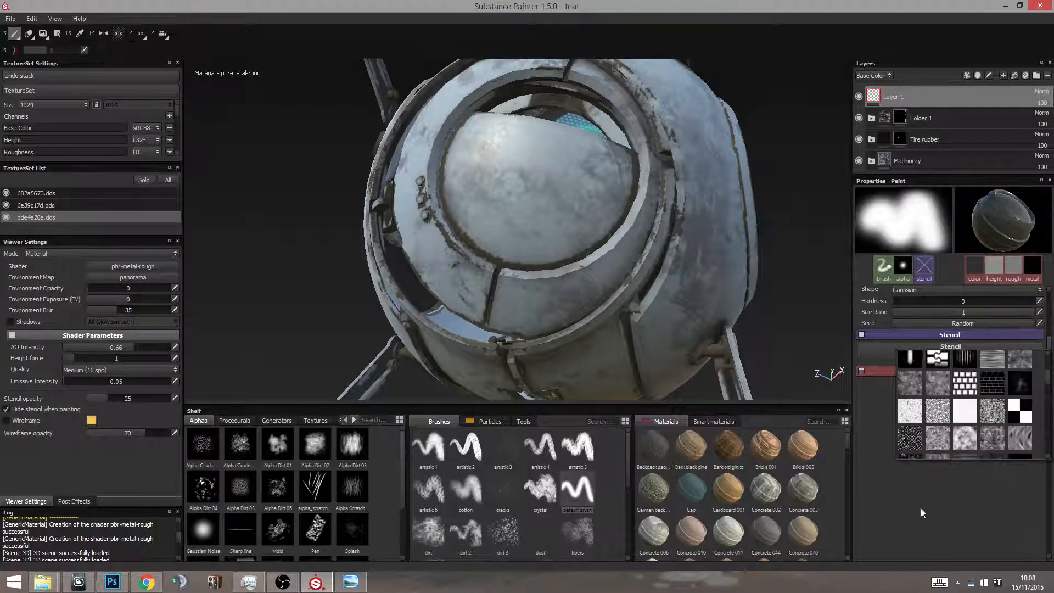
Step: Import aperturelogo_alpha.png from the desktop into the Alphas shelf and assign it as the brush stencil
{"action": "left_click", "coordinate": [43, 583]}
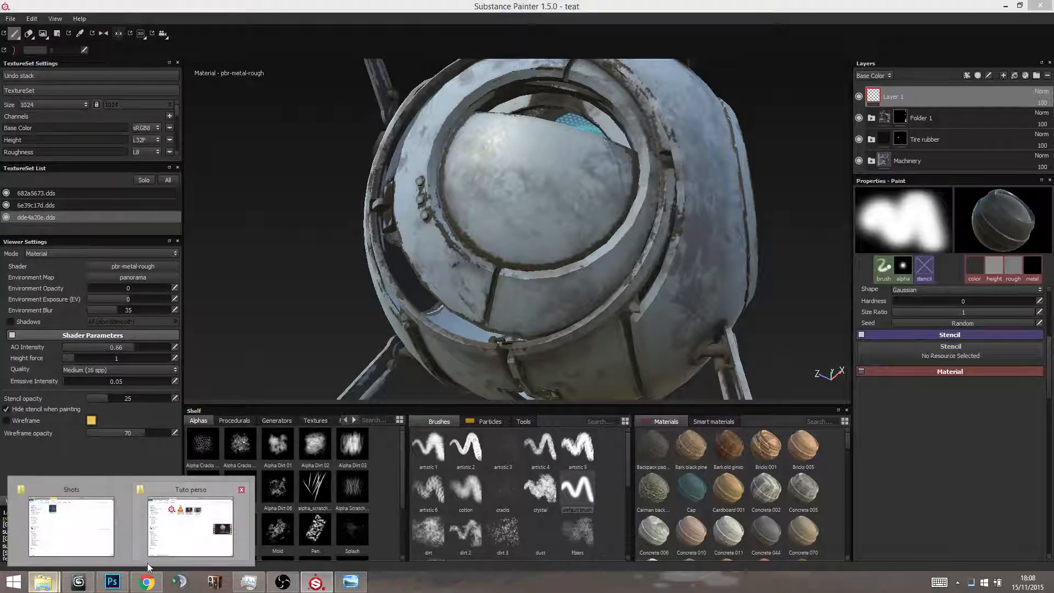
{"action": "double_click", "coordinate": [586, 19]}
{"action": "mouse_move", "coordinate": [77, 531]}
{"action": "left_mouse_down"}
{"action": "mouse_move", "coordinate": [648, 401]}
{"action": "mouse_move", "coordinate": [548, 402]}
{"action": "left_mouse_up"}
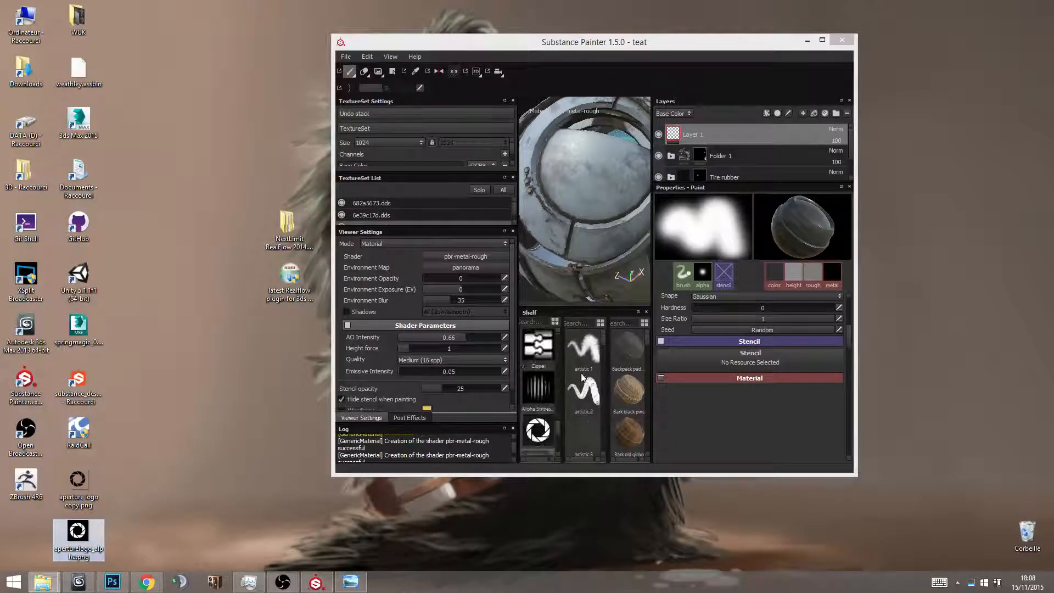
{"action": "double_click", "coordinate": [589, 47]}
{"action": "left_click", "coordinate": [980, 353]}
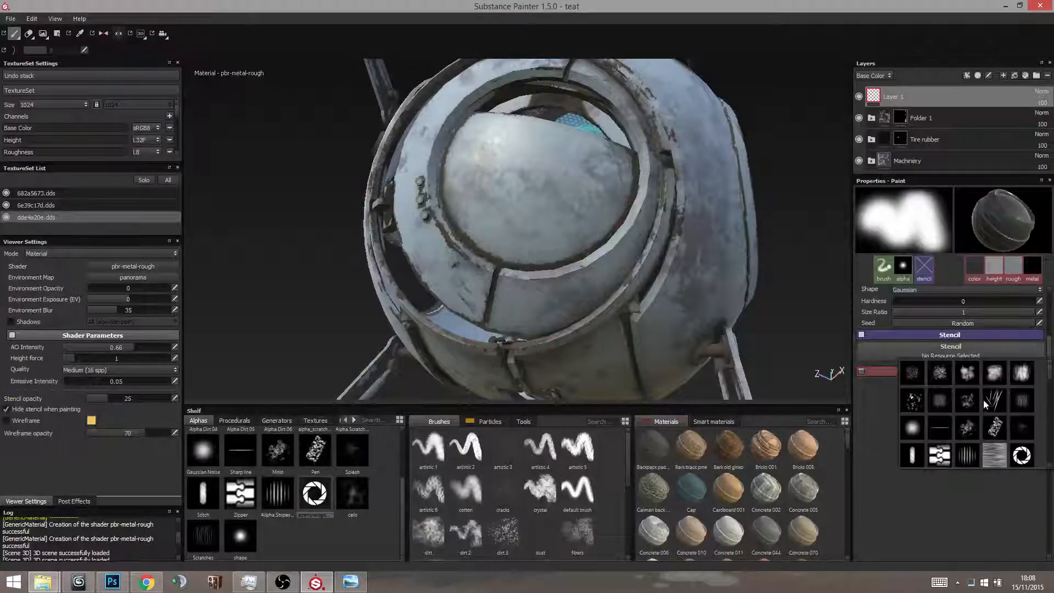
{"action": "left_click", "coordinate": [1022, 455]}
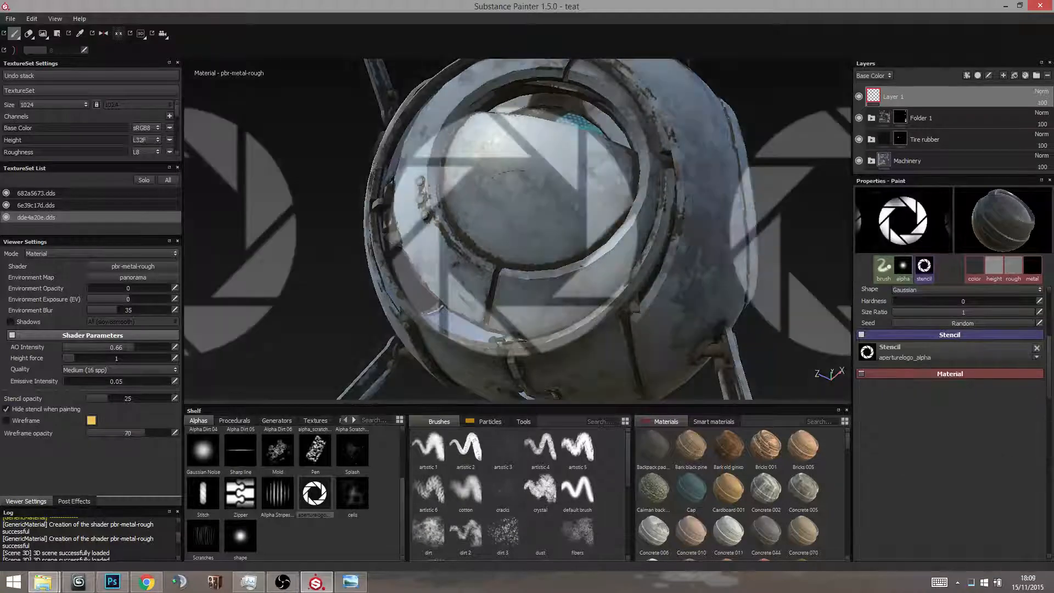
Step: Scale the Aperture logo stencil down to a small repeating size, rotate it slightly and reposition it over the front of the model
{"action": "left_click_drag", "start_coordinate": [576, 300], "coordinate": [494, 308], "text": "alt"}
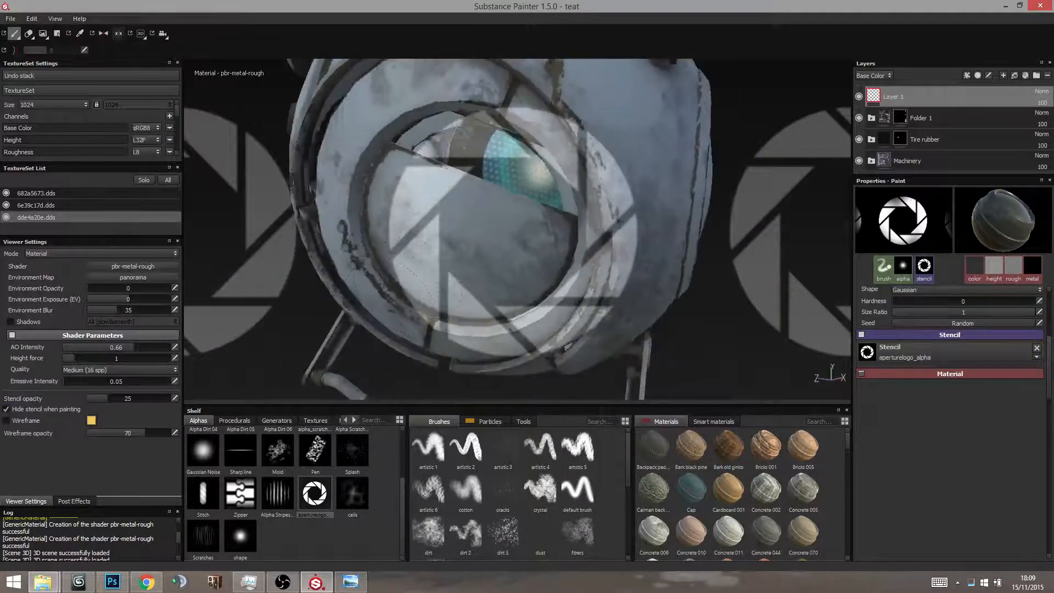
{"action": "left_click_drag", "start_coordinate": [520, 256], "coordinate": [571, 248], "text": "alt"}
{"action": "key", "text": "s"}
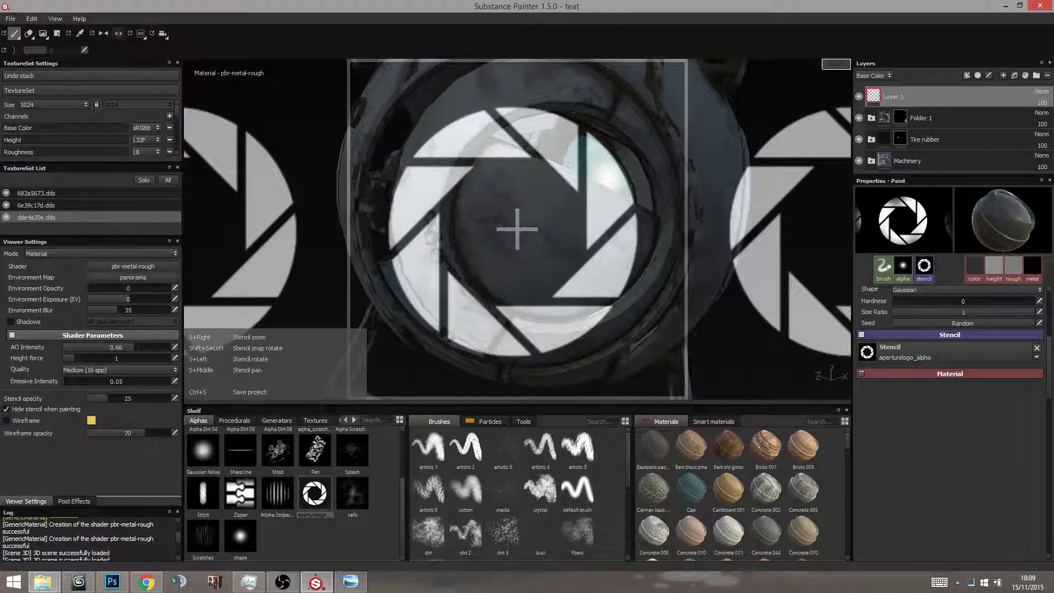
{"action": "middle_click_drag", "start_coordinate": [517, 229], "coordinate": [453, 243]}
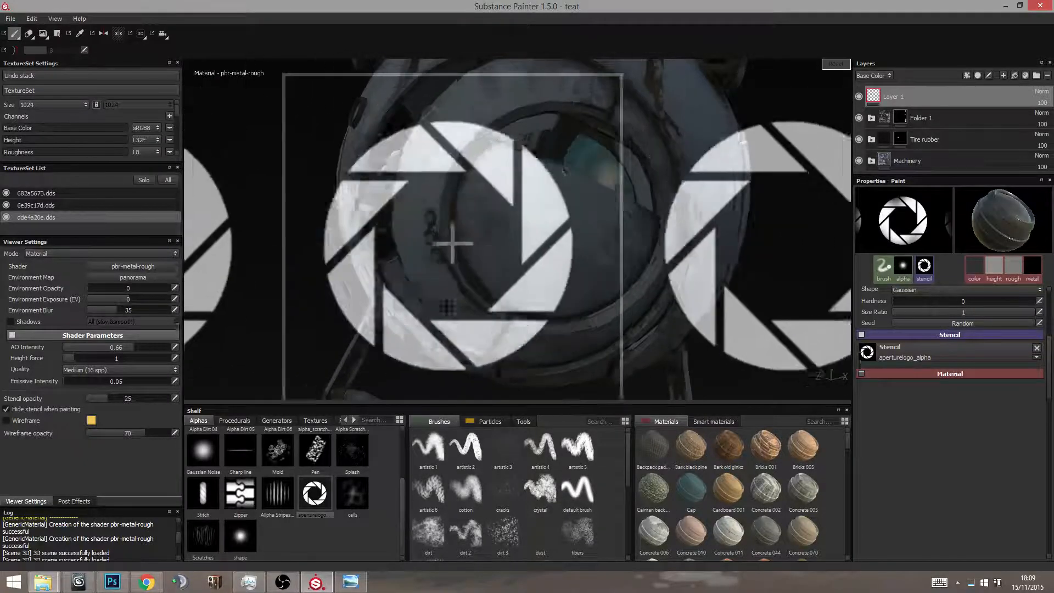
{"action": "middle_click_drag", "start_coordinate": [448, 308], "coordinate": [456, 292]}
{"action": "mouse_move", "coordinate": [456, 292]}
{"action": "right_mouse_down"}
{"action": "mouse_move", "coordinate": [458, 351]}
{"action": "mouse_move", "coordinate": [489, 298]}
{"action": "mouse_move", "coordinate": [466, 231]}
{"action": "mouse_move", "coordinate": [427, 357]}
{"action": "mouse_move", "coordinate": [450, 242]}
{"action": "mouse_move", "coordinate": [464, 291]}
{"action": "right_mouse_up"}
{"action": "left_click_drag", "start_coordinate": [464, 291], "coordinate": [500, 229]}
{"action": "middle_click_drag", "start_coordinate": [515, 329], "coordinate": [538, 337]}
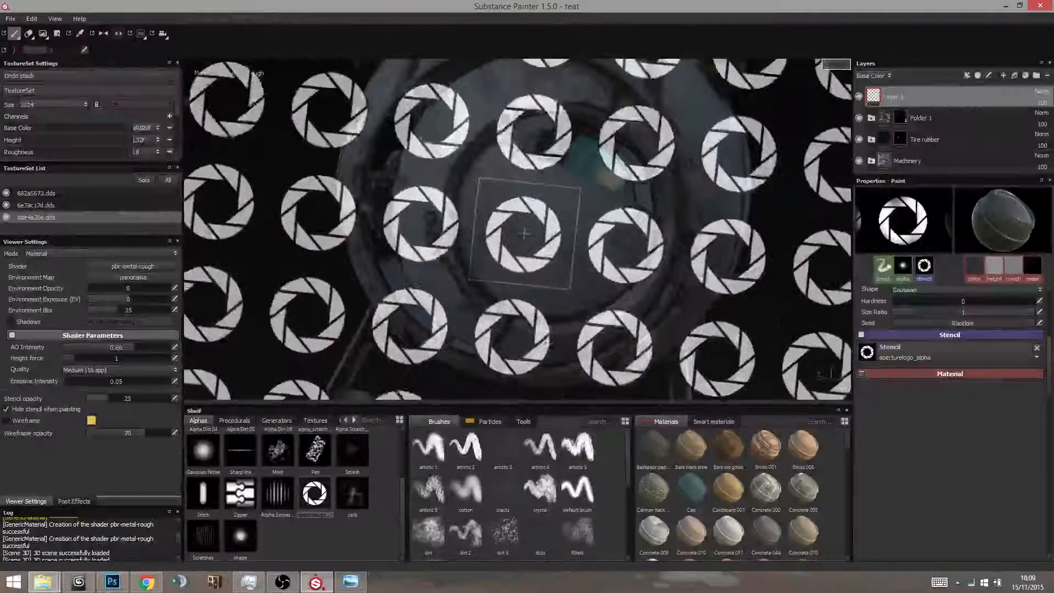
Step: Paint a single Aperture logo through the stencil on the plate below the eye, with the brush size reduced to 5.9
{"action": "left_click_drag", "start_coordinate": [557, 349], "coordinate": [577, 293], "text": "alt"}
{"action": "scroll", "coordinate": [517, 247], "scroll_direction": "up", "scroll_amount": 4}
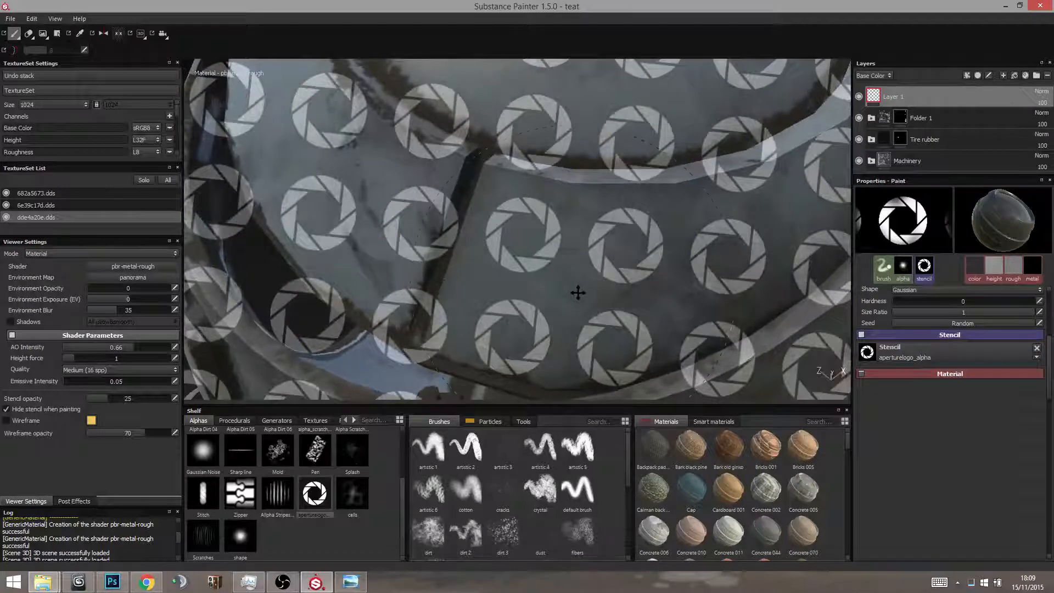
{"action": "mouse_move", "coordinate": [533, 247]}
{"action": "left_mouse_down"}
{"action": "mouse_move", "coordinate": [522, 242]}
{"action": "mouse_move", "coordinate": [548, 247]}
{"action": "left_mouse_up"}
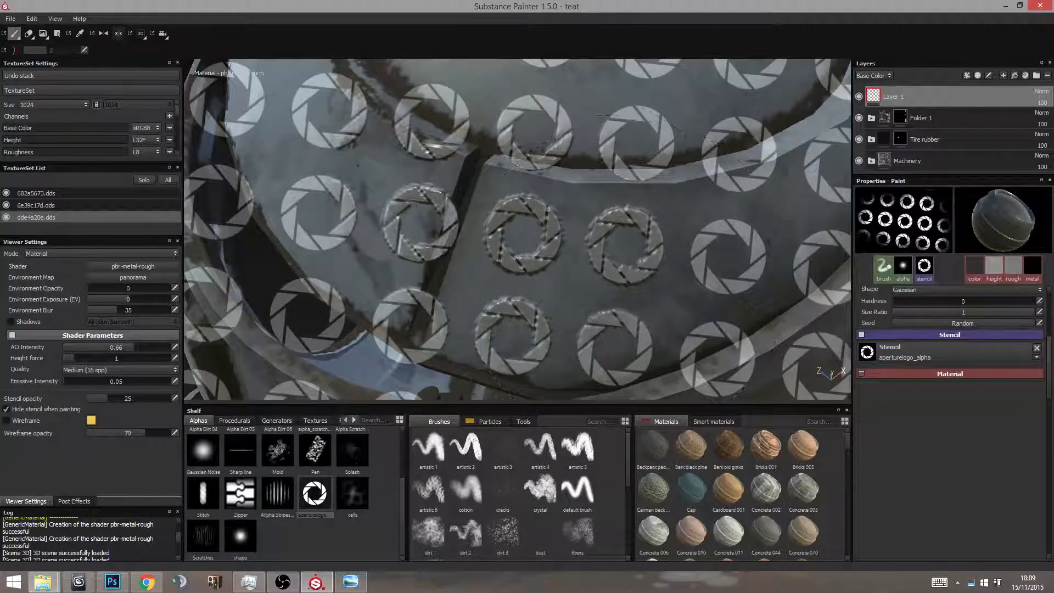
{"action": "key", "text": "ctrl+z"}
{"action": "right_click_drag", "start_coordinate": [540, 244], "coordinate": [512, 241], "text": "ctrl"}
{"action": "mouse_move", "coordinate": [543, 250]}
{"action": "left_mouse_down"}
{"action": "mouse_move", "coordinate": [557, 214]}
{"action": "mouse_move", "coordinate": [491, 236]}
{"action": "mouse_move", "coordinate": [505, 209]}
{"action": "left_mouse_up"}
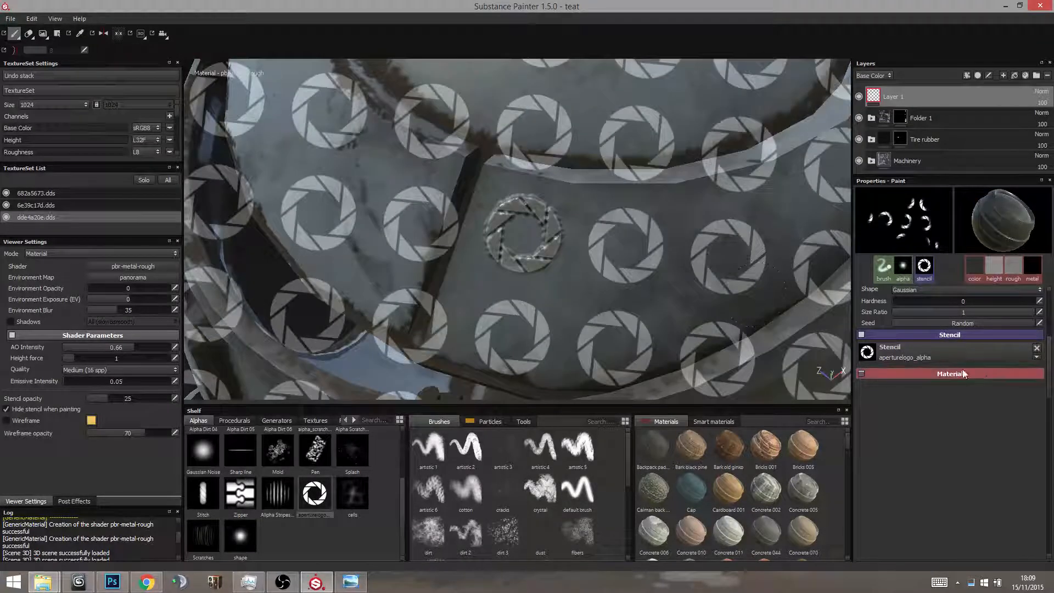
Step: Review the advanced brush parameters and the color space options of the logo stencil
{"action": "scroll", "coordinate": [949, 335], "scroll_direction": "up", "scroll_amount": 3}
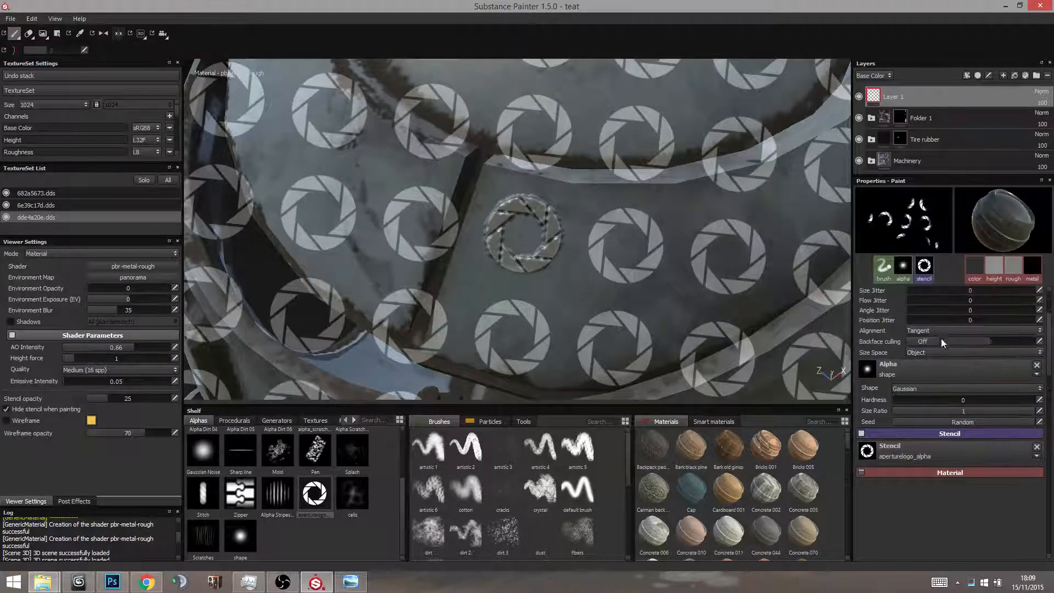
{"action": "scroll", "coordinate": [939, 346], "scroll_direction": "up", "scroll_amount": 3}
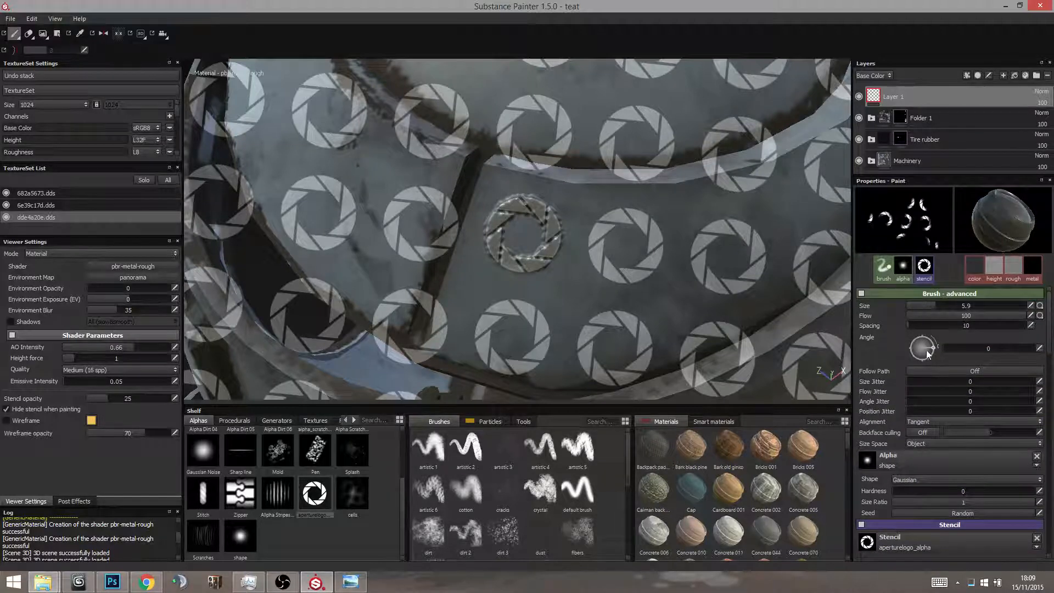
{"action": "scroll", "coordinate": [916, 373], "scroll_direction": "down", "scroll_amount": 2}
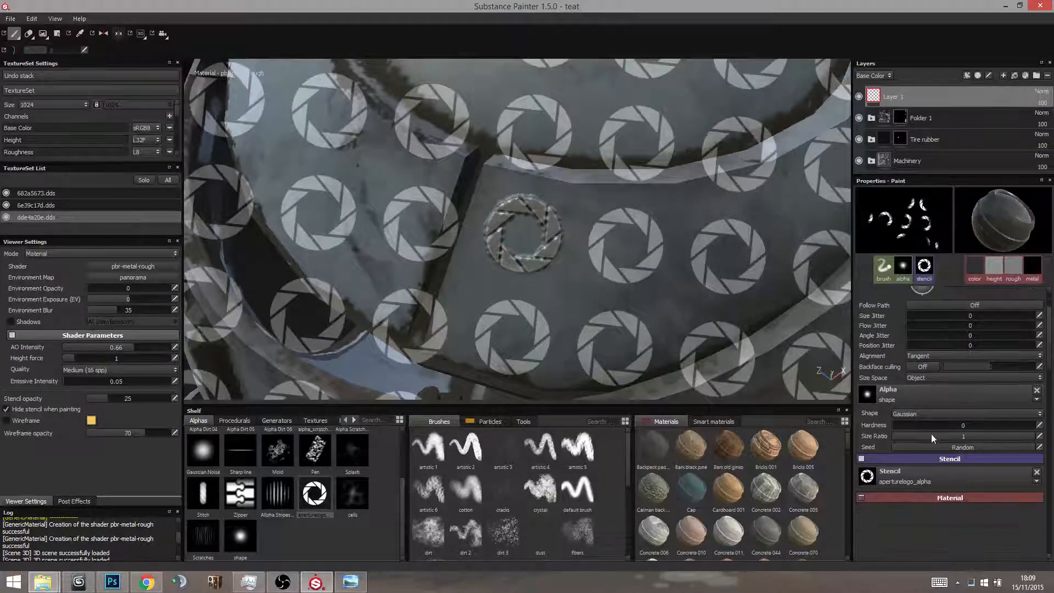
{"action": "left_click", "coordinate": [1037, 482]}
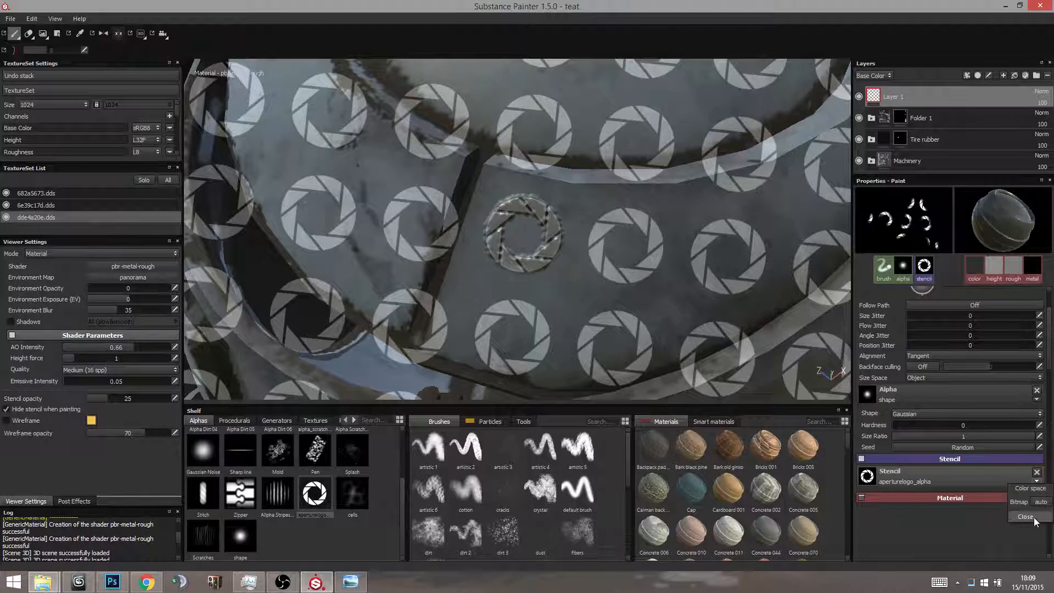
{"action": "left_click", "coordinate": [1042, 504]}
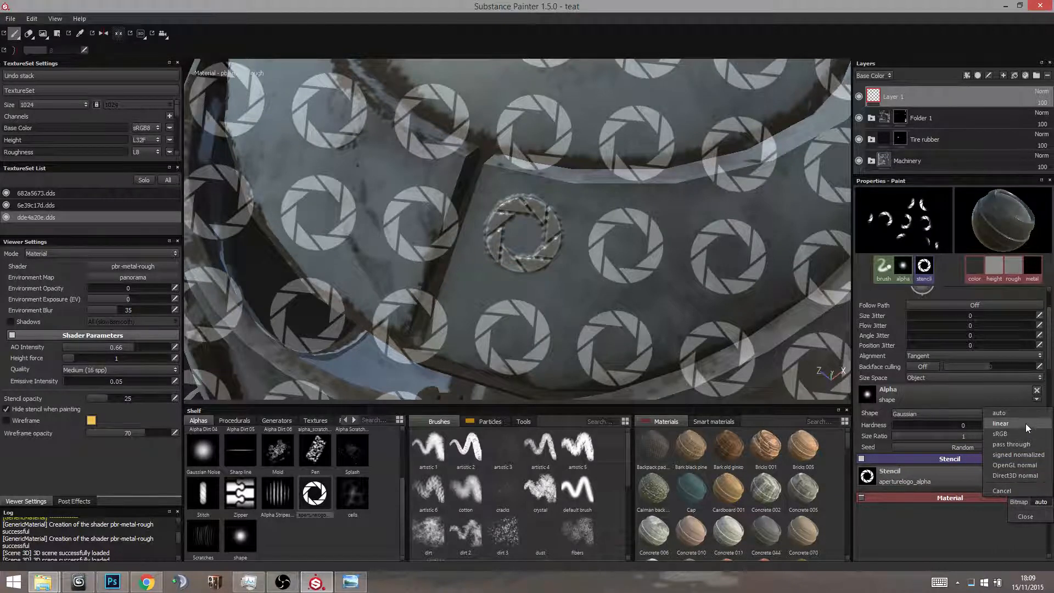
{"action": "left_click", "coordinate": [973, 536]}
{"action": "left_click", "coordinate": [1019, 515]}
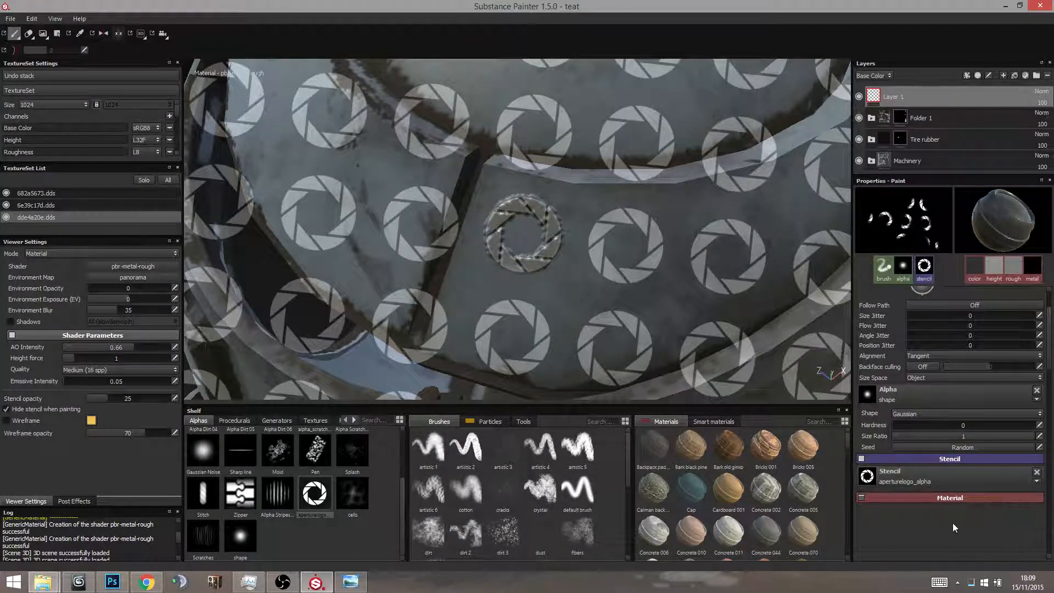
Step: Clear the brush's alpha and stencil, and restore Layer 1 with its painted logo after undoing it
{"action": "mouse_move", "coordinate": [549, 252]}
{"action": "left_mouse_down"}
{"action": "mouse_move", "coordinate": [528, 238]}
{"action": "mouse_move", "coordinate": [562, 304]}
{"action": "left_mouse_up"}
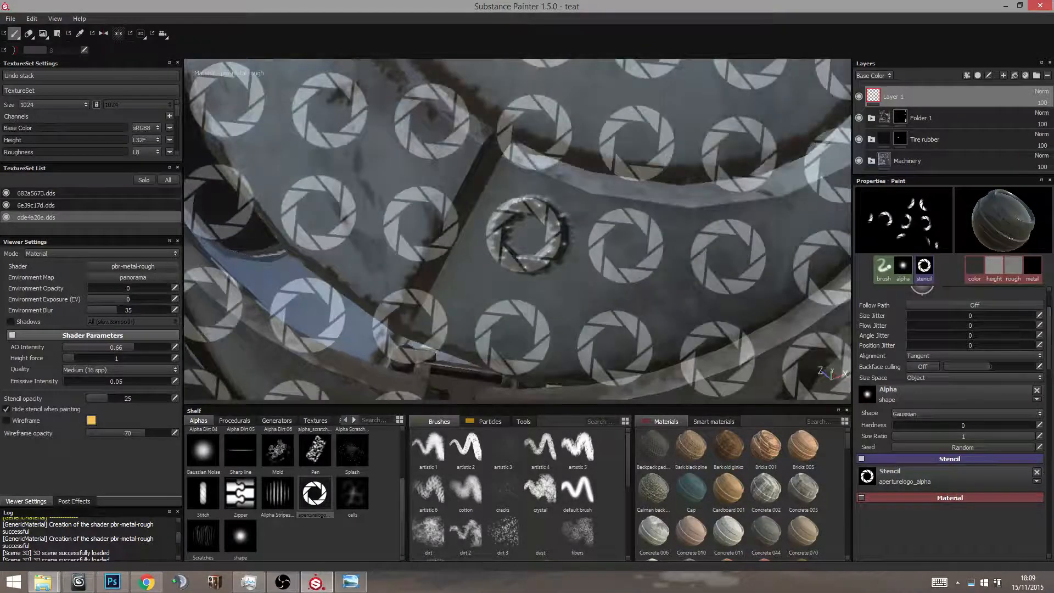
{"action": "left_click", "coordinate": [1036, 390]}
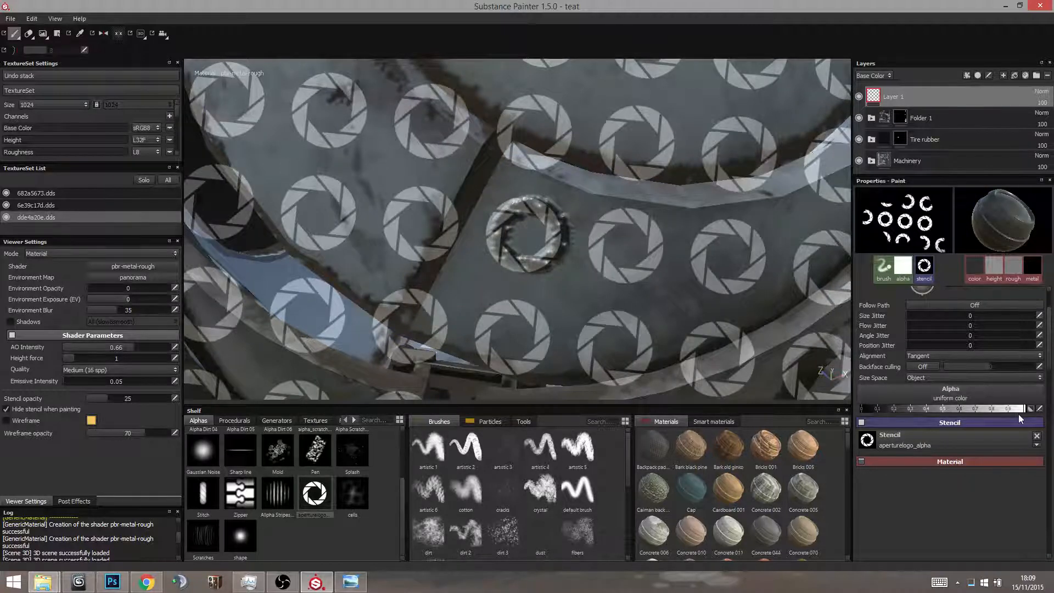
{"action": "left_click", "coordinate": [1036, 435]}
{"action": "key", "text": "ctrl+z"}
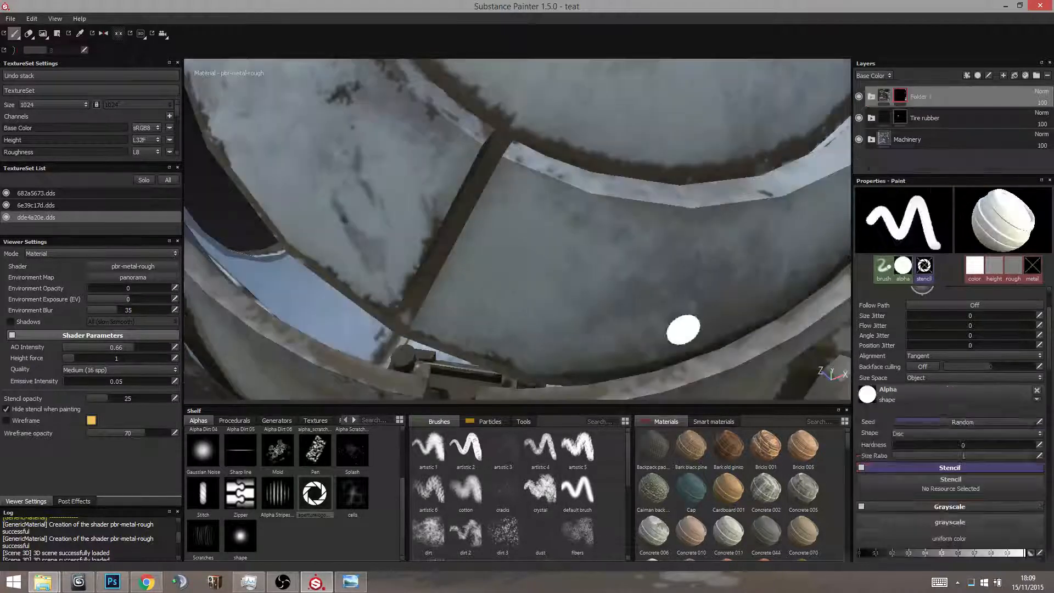
{"action": "key", "text": "ctrl+z"}
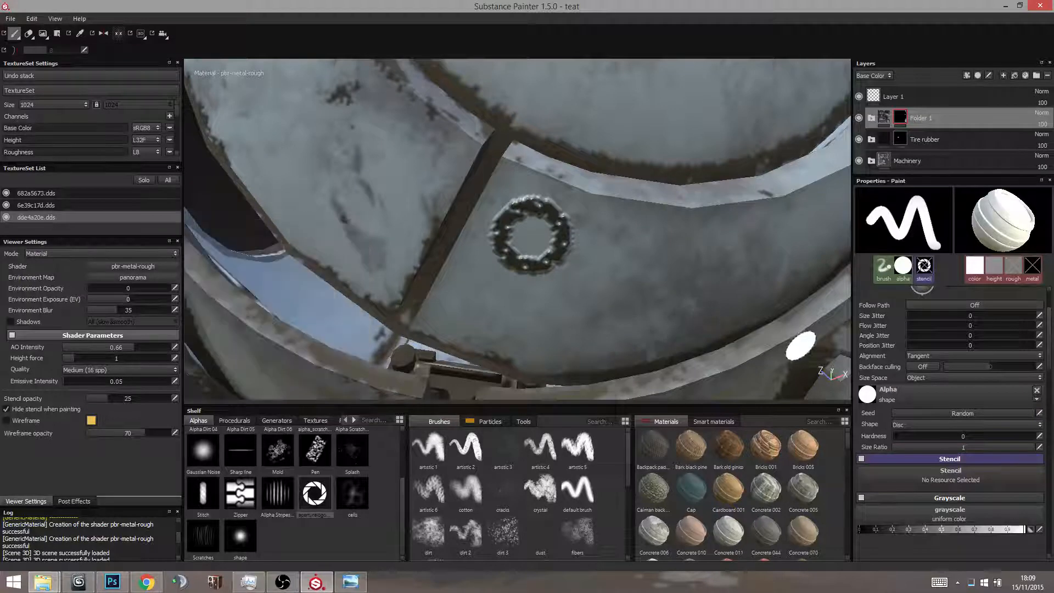
Step: Set the texture set size to 2048 for the shell carrying the logo
{"action": "mouse_move", "coordinate": [682, 329]}
{"action": "left_mouse_down", "text": "alt"}
{"action": "mouse_move", "coordinate": [584, 287]}
{"action": "mouse_move", "coordinate": [536, 291]}
{"action": "mouse_move", "coordinate": [583, 250]}
{"action": "mouse_move", "coordinate": [553, 280]}
{"action": "mouse_move", "coordinate": [463, 287]}
{"action": "mouse_move", "coordinate": [499, 261]}
{"action": "mouse_move", "coordinate": [509, 275]}
{"action": "mouse_move", "coordinate": [483, 264]}
{"action": "left_mouse_up", "text": "alt"}
{"action": "scroll", "coordinate": [535, 291], "scroll_direction": "down", "scroll_amount": 5}
{"action": "scroll", "coordinate": [545, 278], "scroll_direction": "up", "scroll_amount": 3}
{"action": "left_click", "coordinate": [28, 104]}
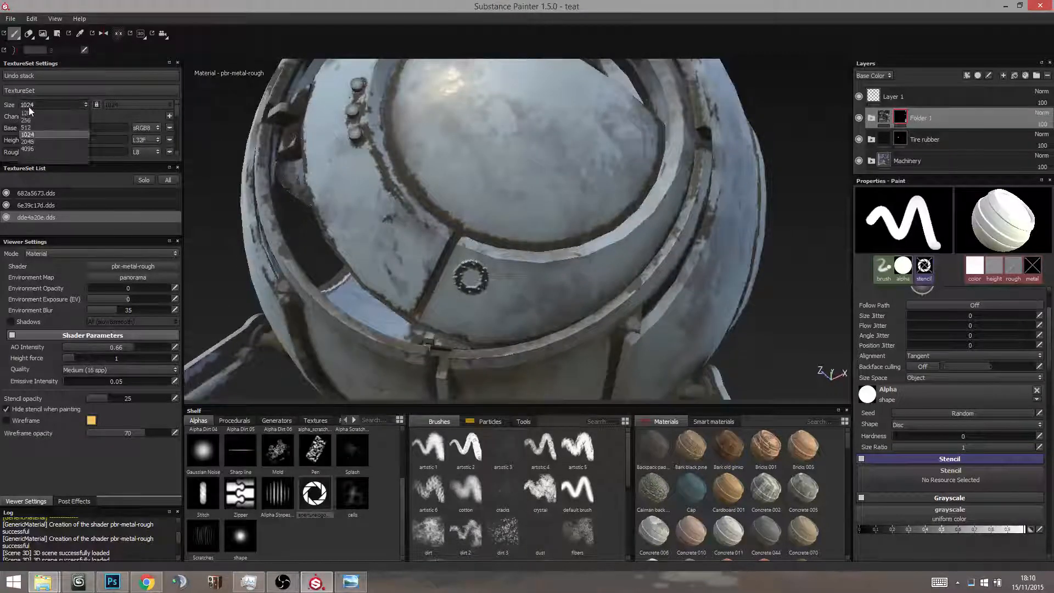
{"action": "left_click", "coordinate": [36, 140]}
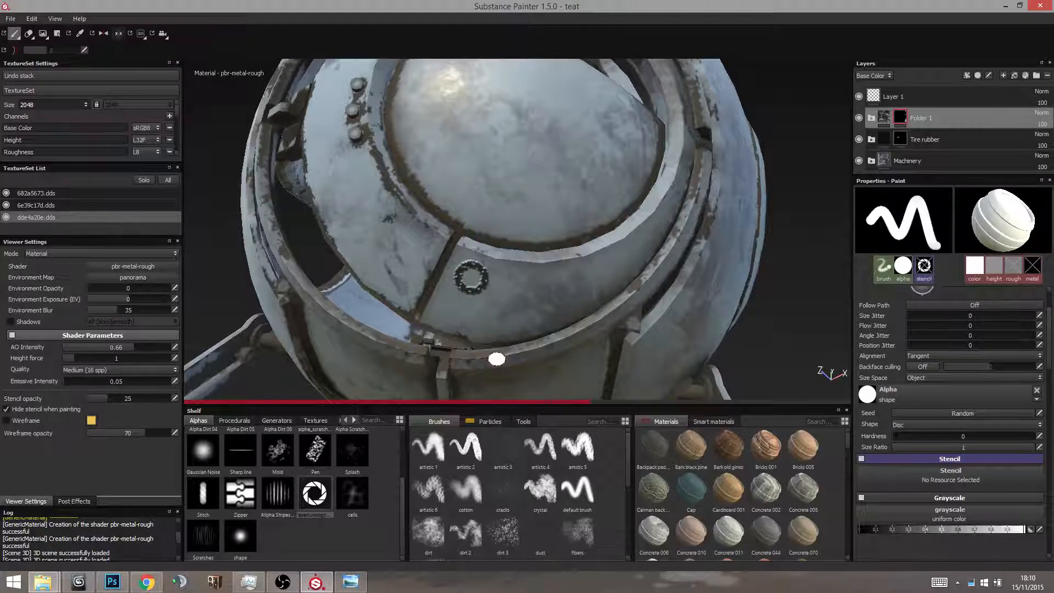
Step: Inspect the painted logo on the shell from several angles and compare its placement with the Wheatley reference image
{"action": "mouse_move", "coordinate": [524, 269]}
{"action": "left_mouse_down", "text": "alt"}
{"action": "mouse_move", "coordinate": [511, 296]}
{"action": "mouse_move", "coordinate": [508, 274]}
{"action": "left_mouse_up", "text": "alt"}
{"action": "mouse_move", "coordinate": [483, 267]}
{"action": "right_mouse_down", "text": "alt"}
{"action": "mouse_move", "coordinate": [508, 268]}
{"action": "mouse_move", "coordinate": [501, 294]}
{"action": "right_mouse_up", "text": "alt"}
{"action": "left_click_drag", "start_coordinate": [501, 294], "coordinate": [516, 307], "text": "alt"}
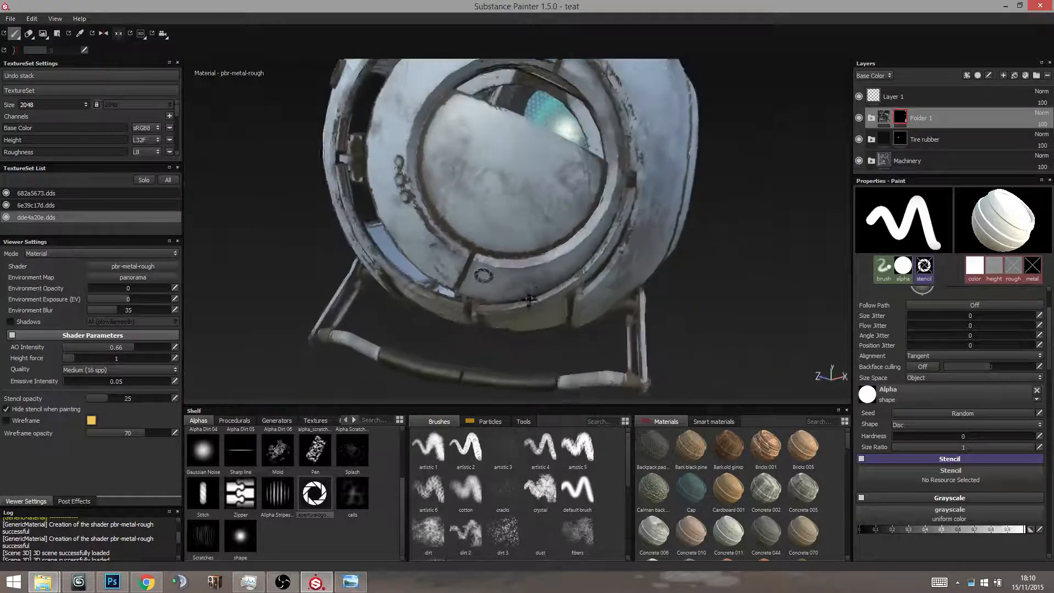
{"action": "right_click_drag", "start_coordinate": [549, 307], "coordinate": [527, 299], "text": "alt"}
{"action": "mouse_move", "coordinate": [527, 299]}
{"action": "left_mouse_down", "text": "alt"}
{"action": "mouse_move", "coordinate": [550, 296]}
{"action": "mouse_move", "coordinate": [542, 291]}
{"action": "left_mouse_up", "text": "alt"}
{"action": "scroll", "coordinate": [538, 302], "scroll_direction": "down", "scroll_amount": 3}
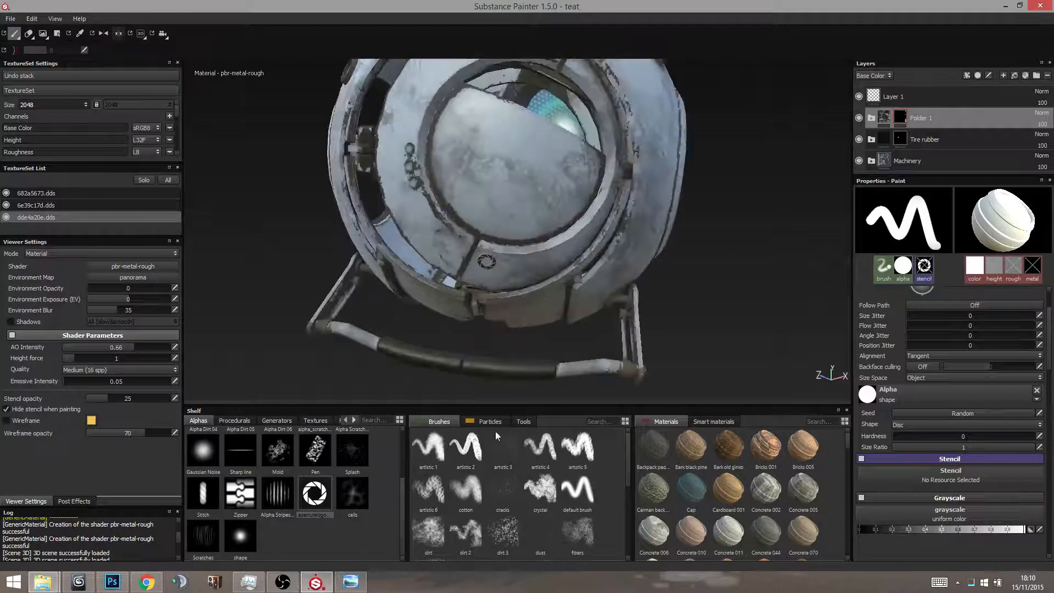
{"action": "scroll", "coordinate": [496, 437], "scroll_direction": "down", "scroll_amount": 3}
{"action": "left_click", "coordinate": [351, 586]}
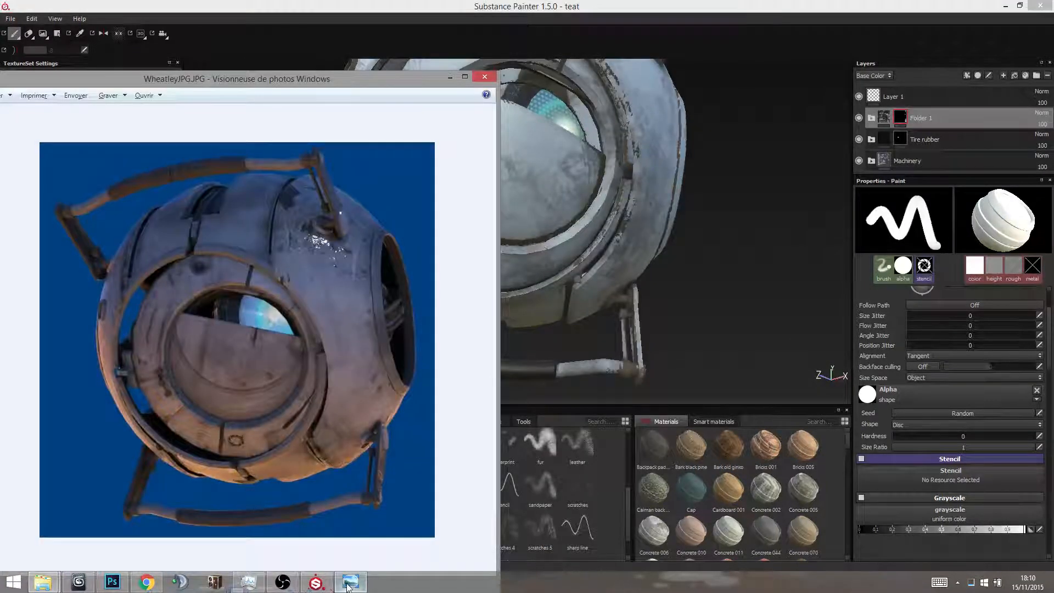
{"action": "left_click", "coordinate": [347, 587]}
Step: Check the logo's sharpness up close on the shell and return the texture set size to 1024
{"action": "left_click_drag", "start_coordinate": [490, 335], "coordinate": [498, 291], "text": "alt"}
{"action": "scroll", "coordinate": [499, 292], "scroll_direction": "up", "scroll_amount": 3}
{"action": "middle_click_drag", "start_coordinate": [497, 274], "coordinate": [486, 295], "text": "alt"}
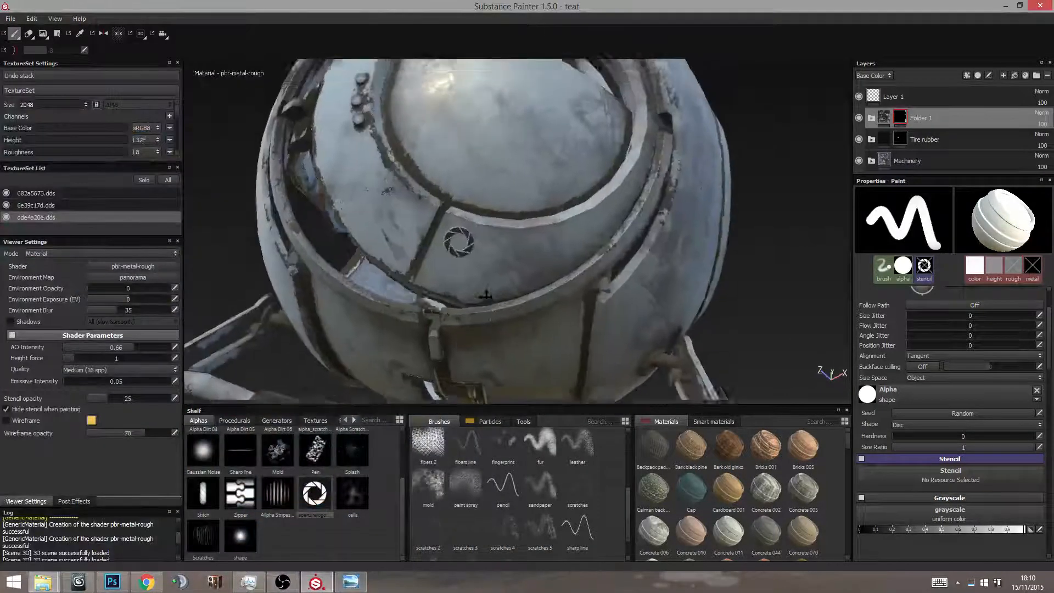
{"action": "left_click_drag", "start_coordinate": [486, 295], "coordinate": [540, 315], "text": "alt"}
{"action": "left_click_drag", "start_coordinate": [521, 262], "coordinate": [541, 302], "text": "alt"}
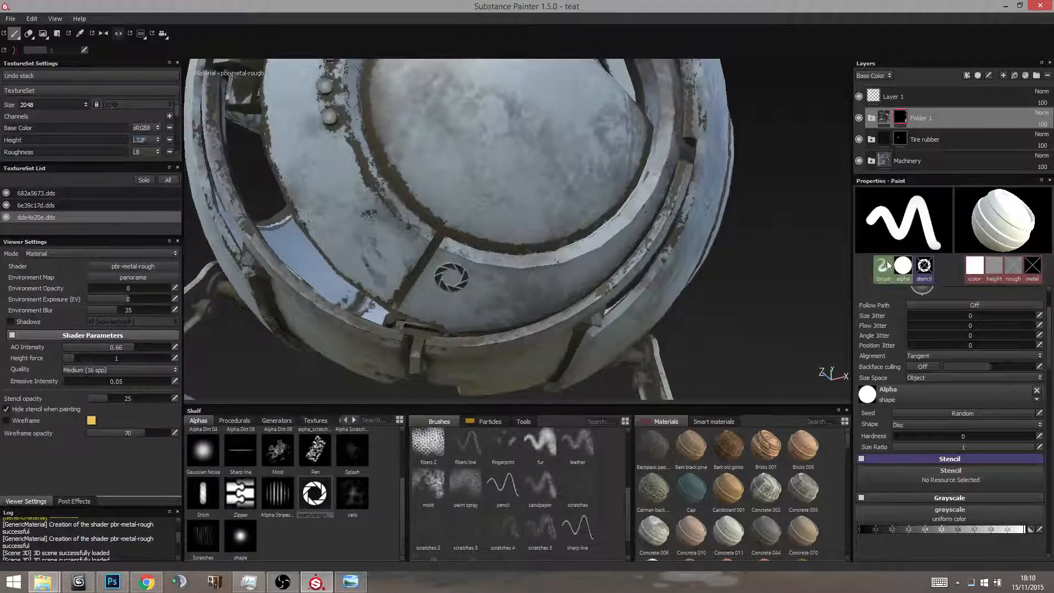
{"action": "mouse_move", "coordinate": [681, 241]}
{"action": "left_mouse_down", "text": "alt"}
{"action": "mouse_move", "coordinate": [536, 278]}
{"action": "mouse_move", "coordinate": [533, 240]}
{"action": "mouse_move", "coordinate": [371, 239]}
{"action": "left_mouse_up", "text": "alt"}
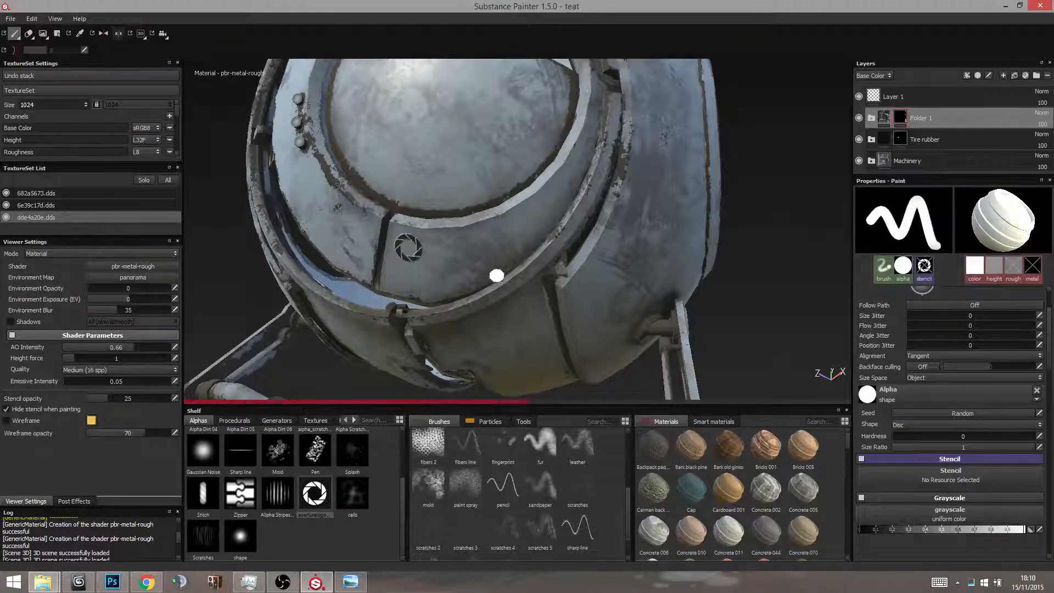
{"action": "left_click_drag", "start_coordinate": [483, 271], "coordinate": [471, 295], "text": "alt"}
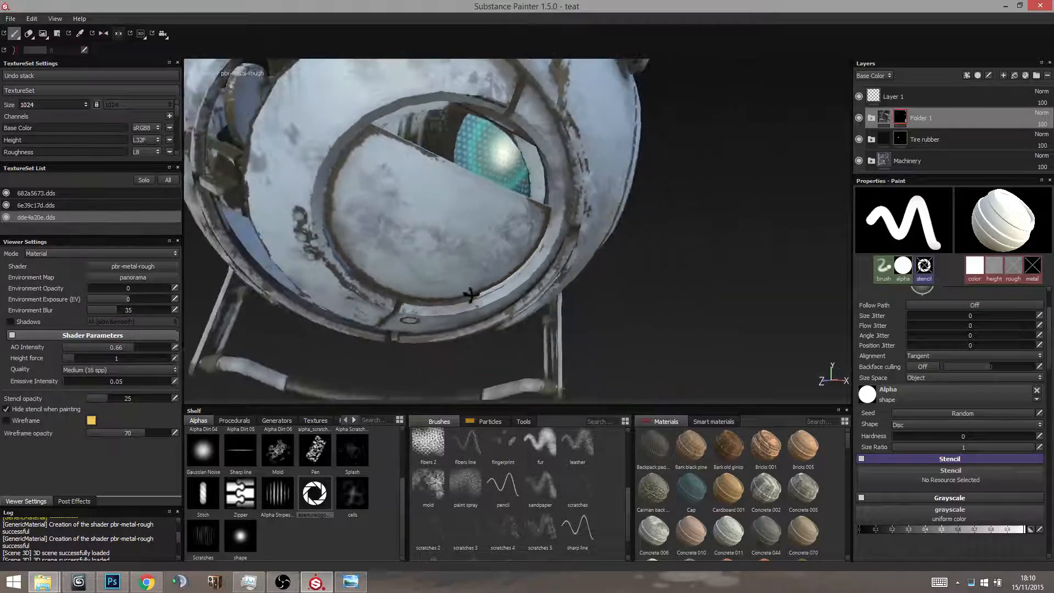
Step: Inspect the shell from the front and side, and examine the shiny leak marks below the handle joint in the Wheatley reference image
{"action": "right_click_drag", "start_coordinate": [471, 295], "coordinate": [439, 263], "text": "alt"}
{"action": "left_click_drag", "start_coordinate": [438, 264], "coordinate": [467, 254], "text": "alt"}
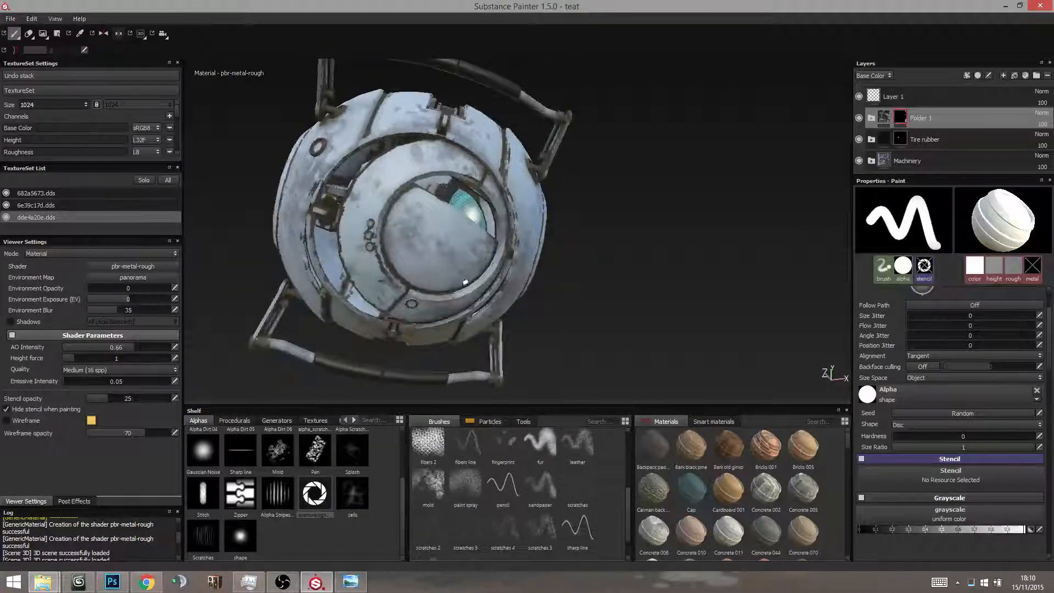
{"action": "left_click_drag", "start_coordinate": [415, 287], "coordinate": [537, 220], "text": "alt"}
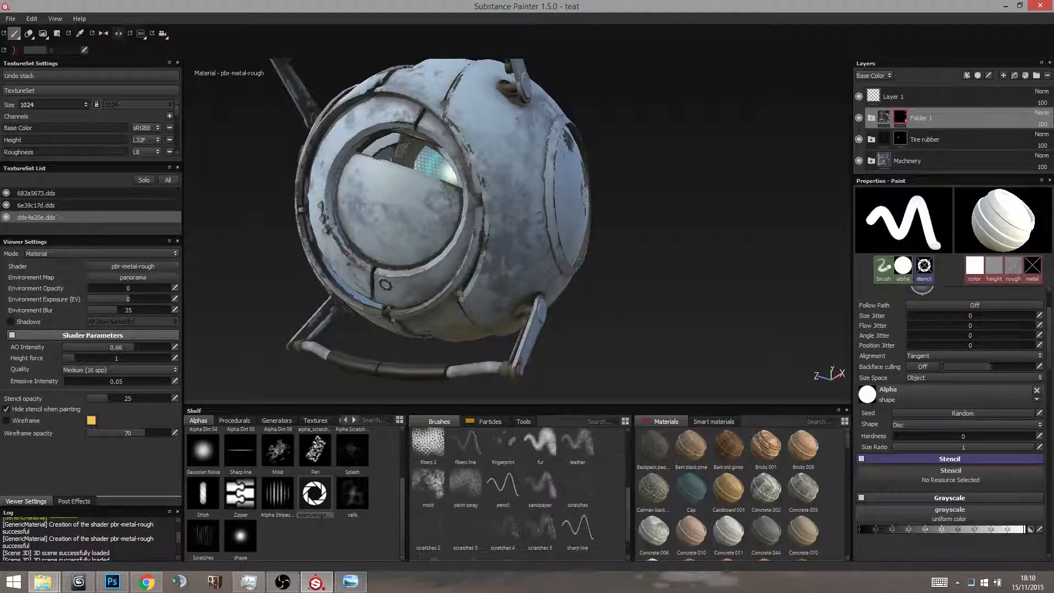
{"action": "left_click", "coordinate": [350, 581]}
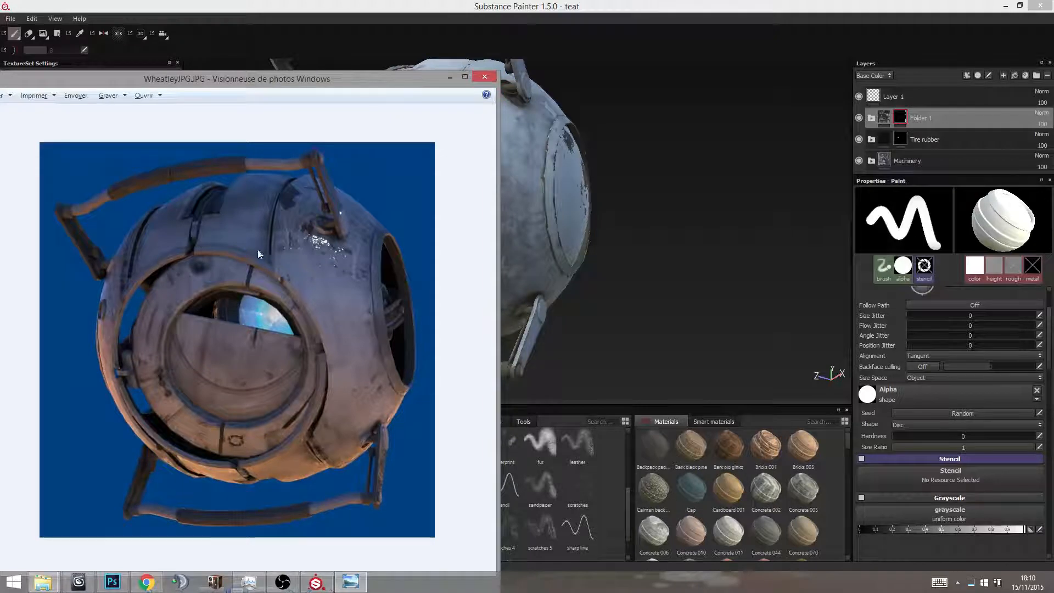
{"action": "scroll", "coordinate": [325, 255], "scroll_direction": "up", "scroll_amount": 4}
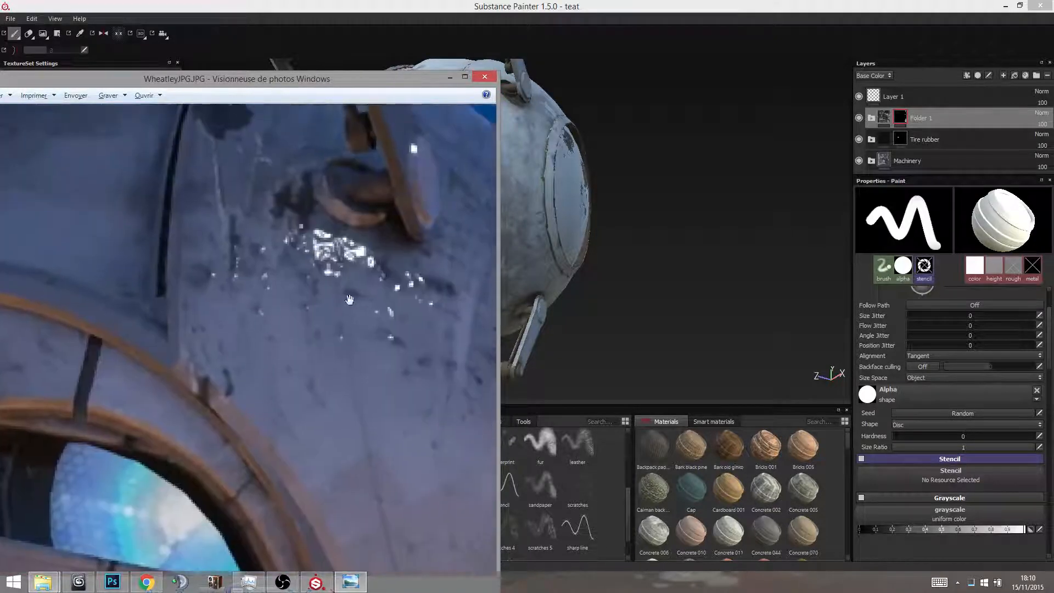
{"action": "scroll", "coordinate": [379, 281], "scroll_direction": "down", "scroll_amount": 3}
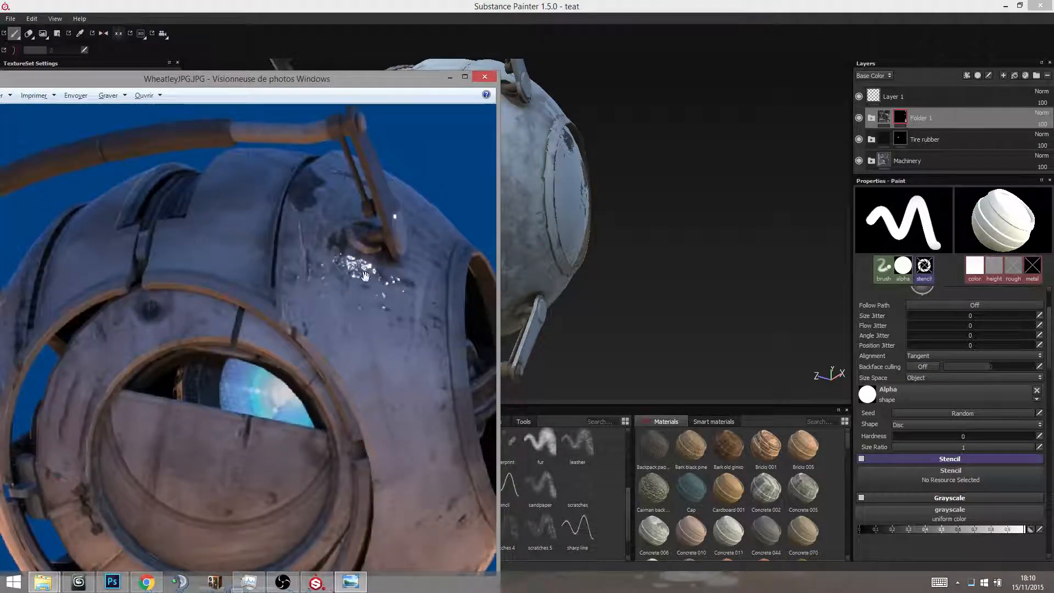
Step: Return to Substance Painter, bring up the particle brush presets, and add a new paint layer above the logo layer
{"action": "left_click", "coordinate": [591, 265]}
{"action": "left_click_drag", "start_coordinate": [548, 244], "coordinate": [502, 258], "text": "alt"}
{"action": "mouse_move", "coordinate": [502, 258]}
{"action": "middle_mouse_down", "text": "alt"}
{"action": "mouse_move", "coordinate": [497, 295]}
{"action": "mouse_move", "coordinate": [507, 299]}
{"action": "middle_mouse_up", "text": "alt"}
{"action": "scroll", "coordinate": [447, 285], "scroll_direction": "up", "scroll_amount": 2}
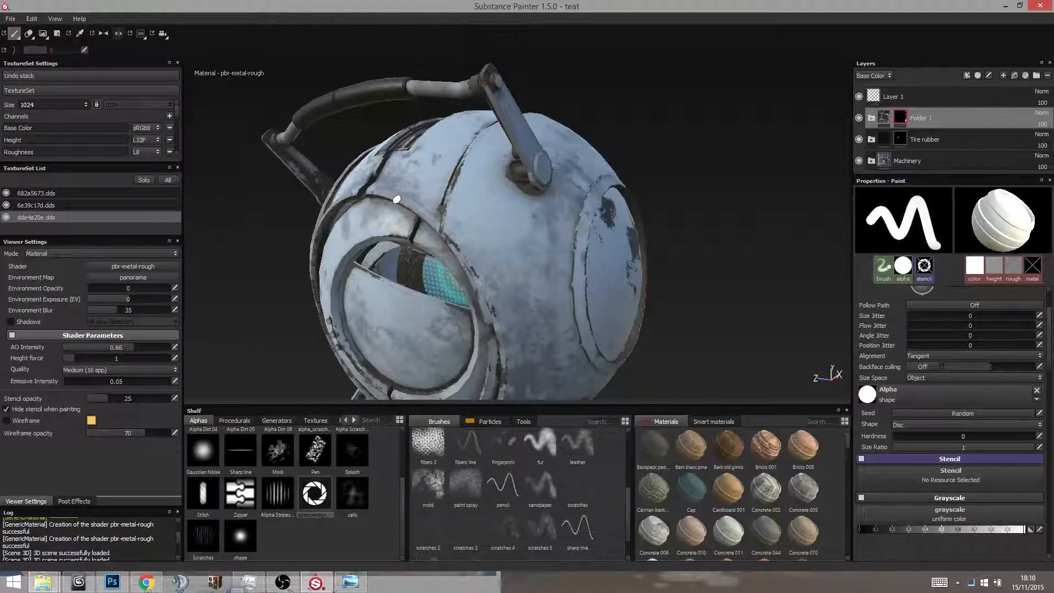
{"action": "left_click", "coordinate": [494, 421]}
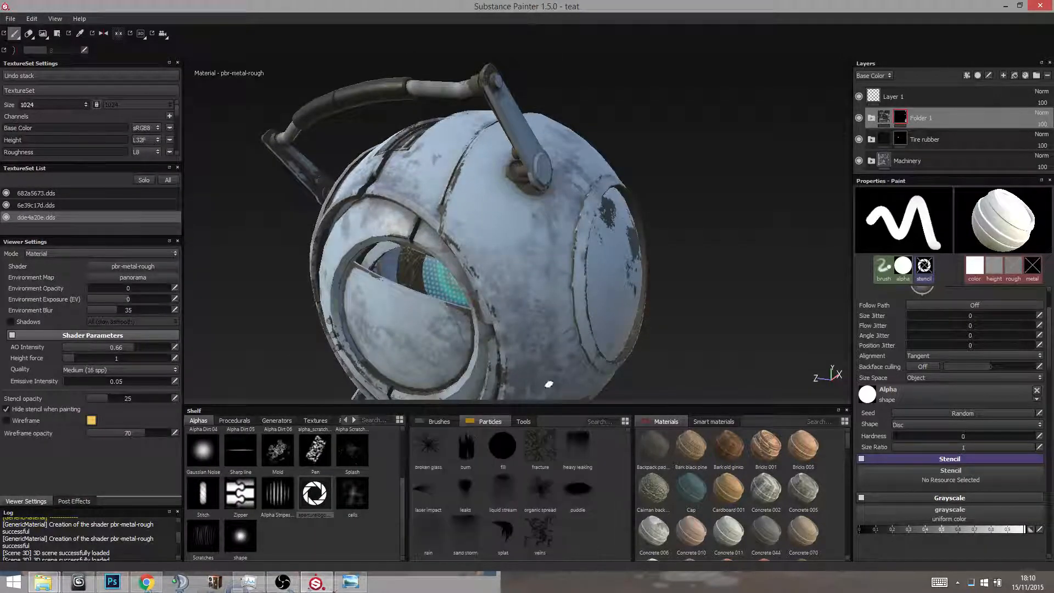
{"action": "left_click", "coordinate": [1003, 75]}
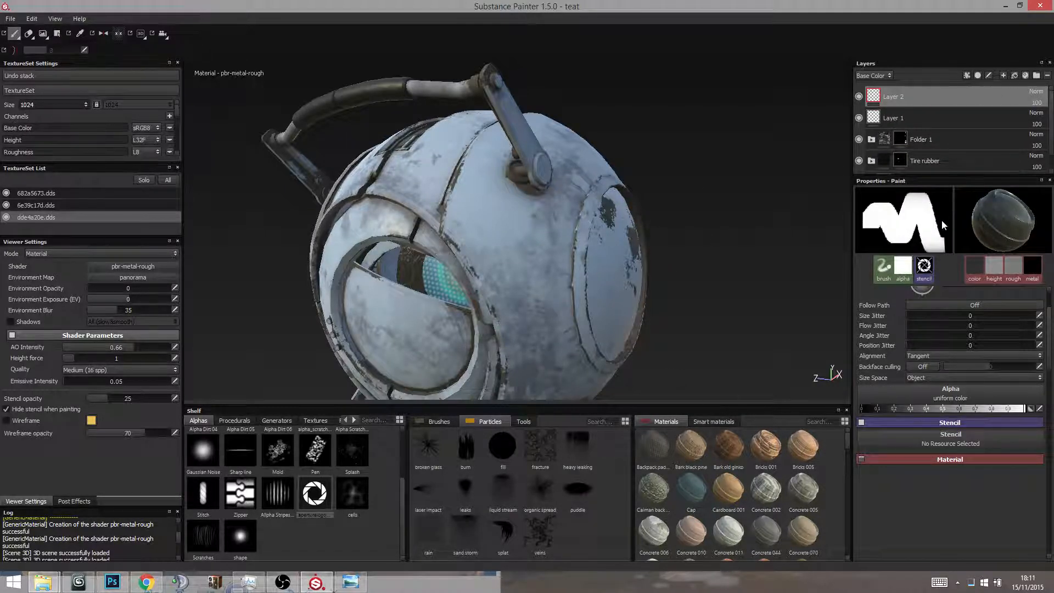
Step: Set the paint brush's alpha to Gaussian Noise
{"action": "scroll", "coordinate": [968, 411], "scroll_direction": "down", "scroll_amount": 2}
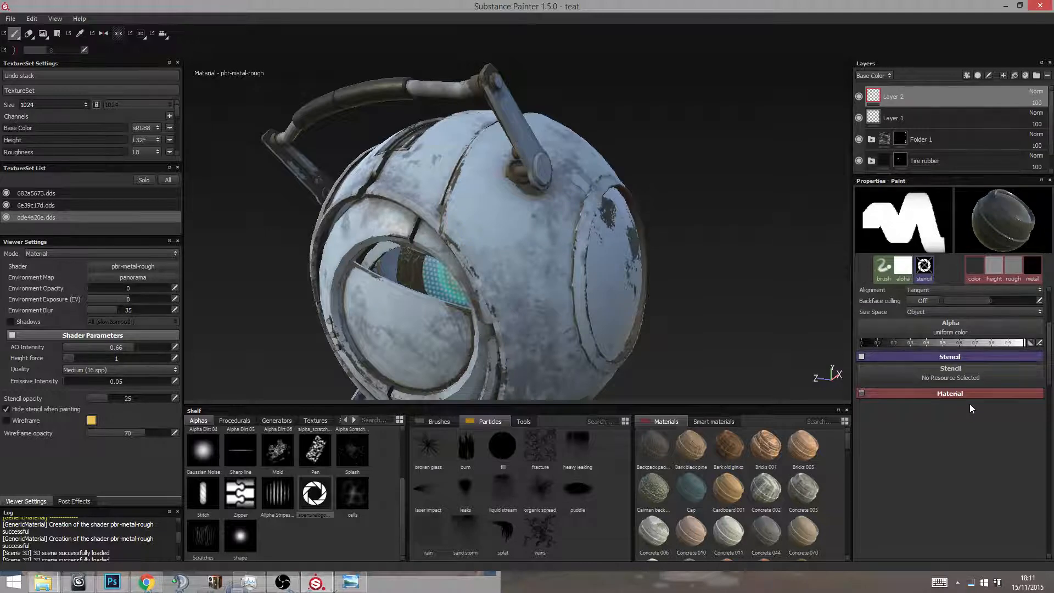
{"action": "left_click", "coordinate": [947, 328]}
{"action": "left_click", "coordinate": [917, 387]}
{"action": "scroll", "coordinate": [919, 387], "scroll_direction": "up", "scroll_amount": 3}
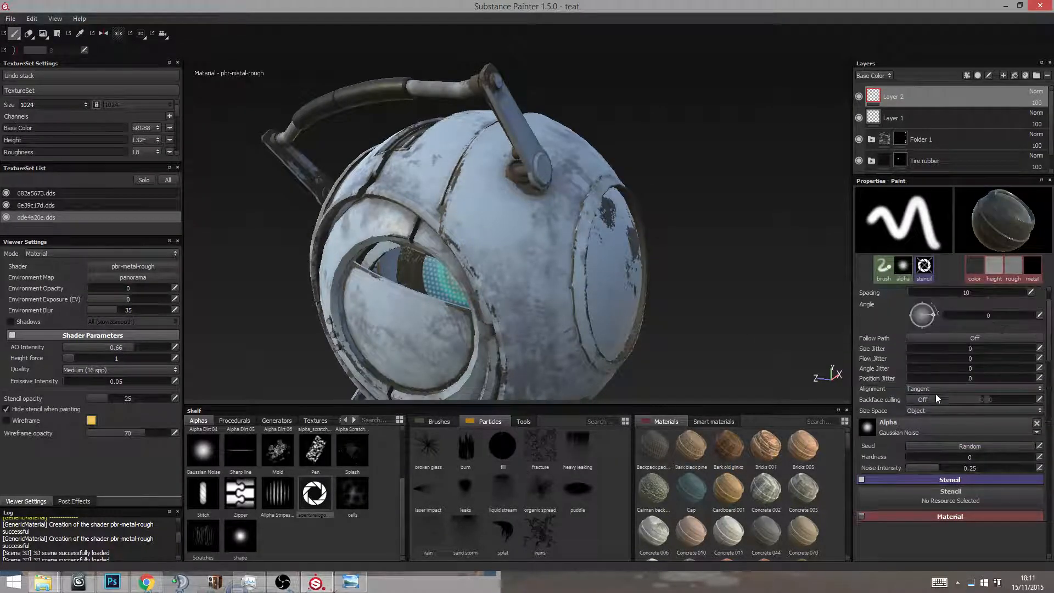
Step: Expand the brush's material settings, lower its roughness to about 0.1 and raise its height slightly
{"action": "scroll", "coordinate": [951, 401], "scroll_direction": "down", "scroll_amount": 6}
{"action": "left_click", "coordinate": [925, 315]}
{"action": "left_click", "coordinate": [926, 318]}
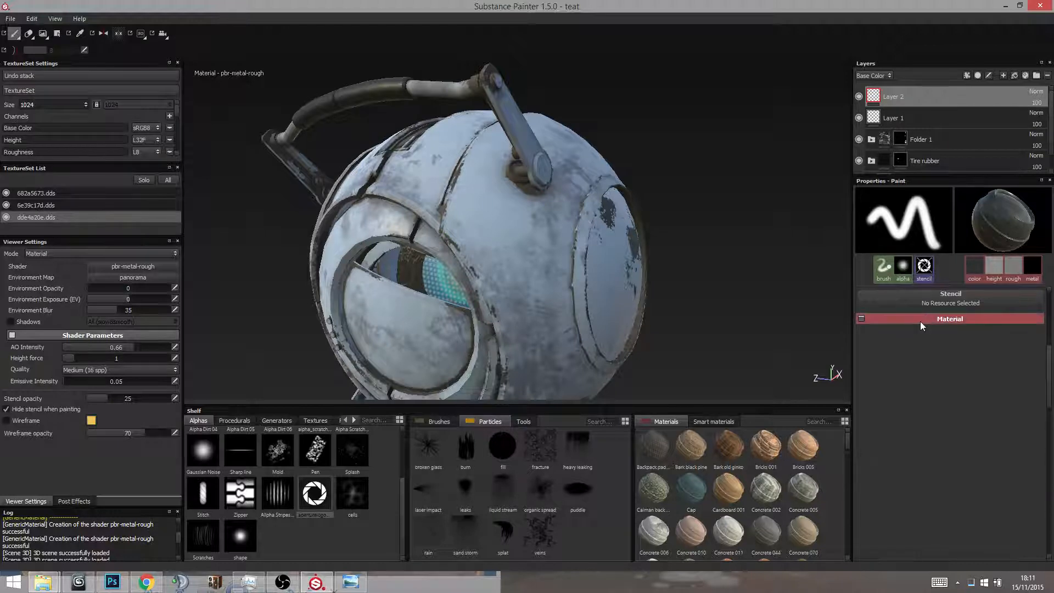
{"action": "scroll", "coordinate": [920, 329], "scroll_direction": "up", "scroll_amount": 3}
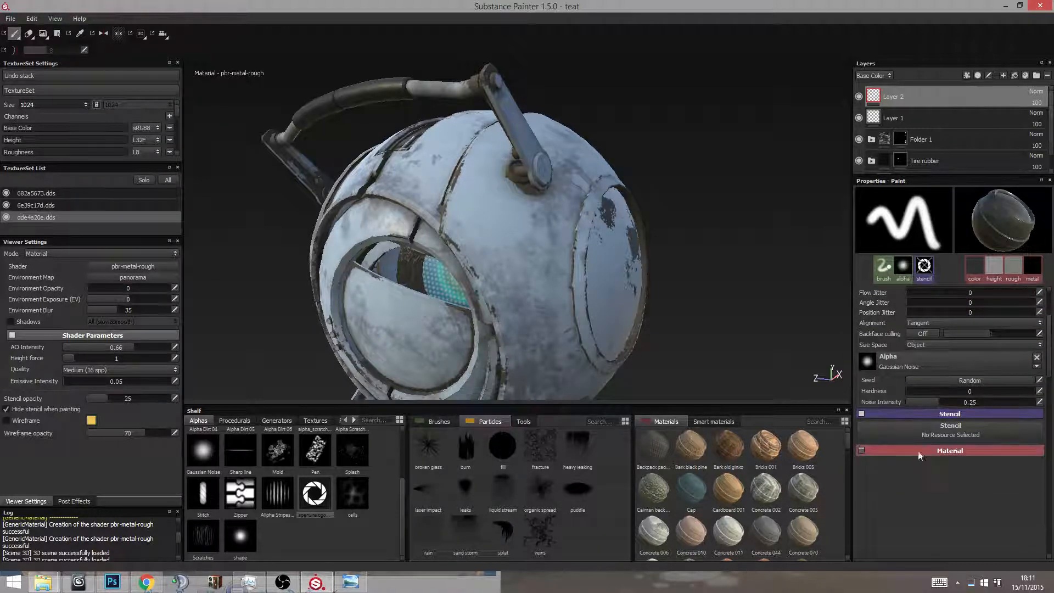
{"action": "left_click", "coordinate": [924, 451]}
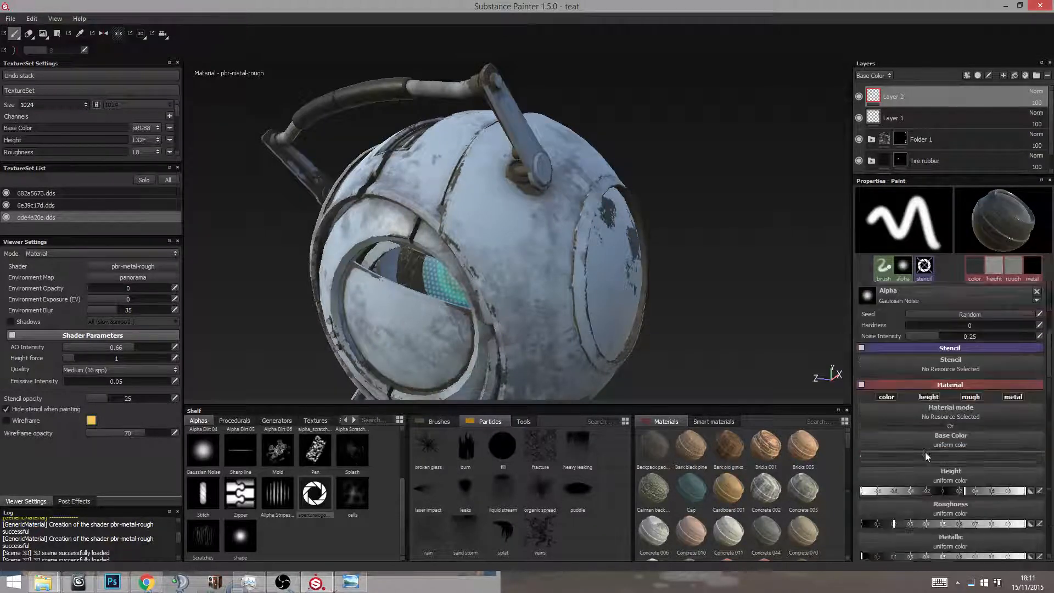
{"action": "scroll", "coordinate": [925, 412], "scroll_direction": "down", "scroll_amount": 3}
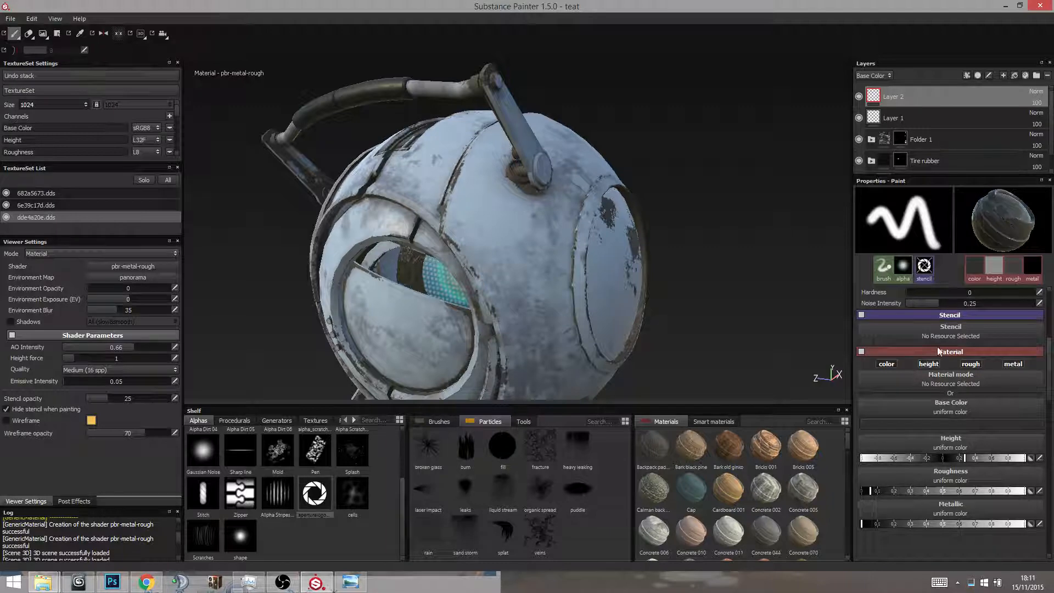
{"action": "left_click_drag", "start_coordinate": [859, 493], "coordinate": [874, 497]}
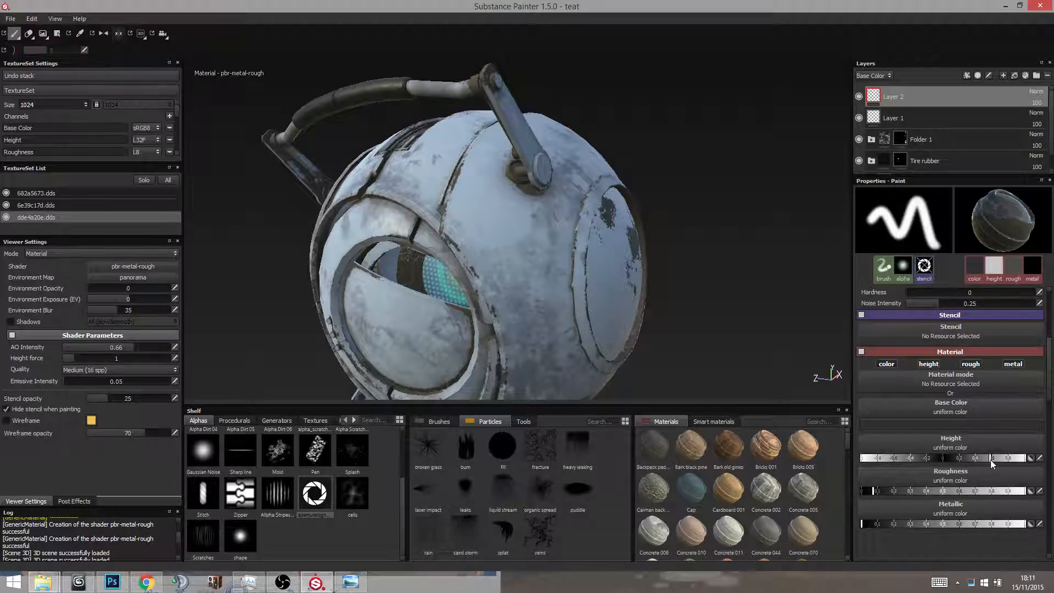
{"action": "mouse_move", "coordinate": [966, 461]}
{"action": "left_mouse_down"}
{"action": "mouse_move", "coordinate": [955, 463]}
{"action": "mouse_move", "coordinate": [973, 462]}
{"action": "left_mouse_up"}
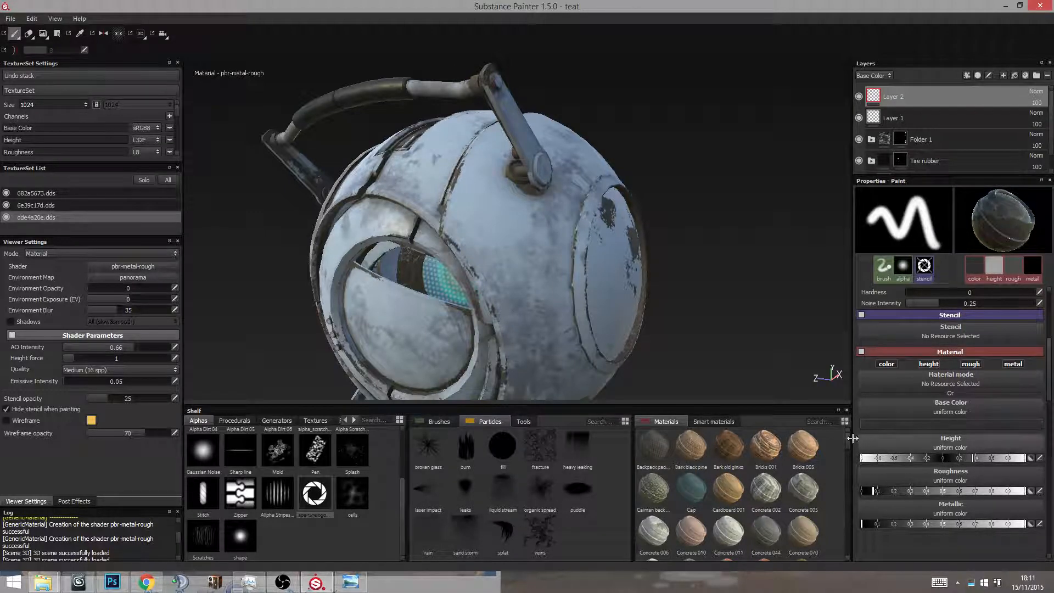
Step: Choose the leaks particle brush and review its emitter and receiver physics parameters
{"action": "left_click_drag", "start_coordinate": [659, 302], "coordinate": [665, 325], "text": "alt"}
{"action": "left_click_drag", "start_coordinate": [798, 335], "coordinate": [732, 299], "text": "alt"}
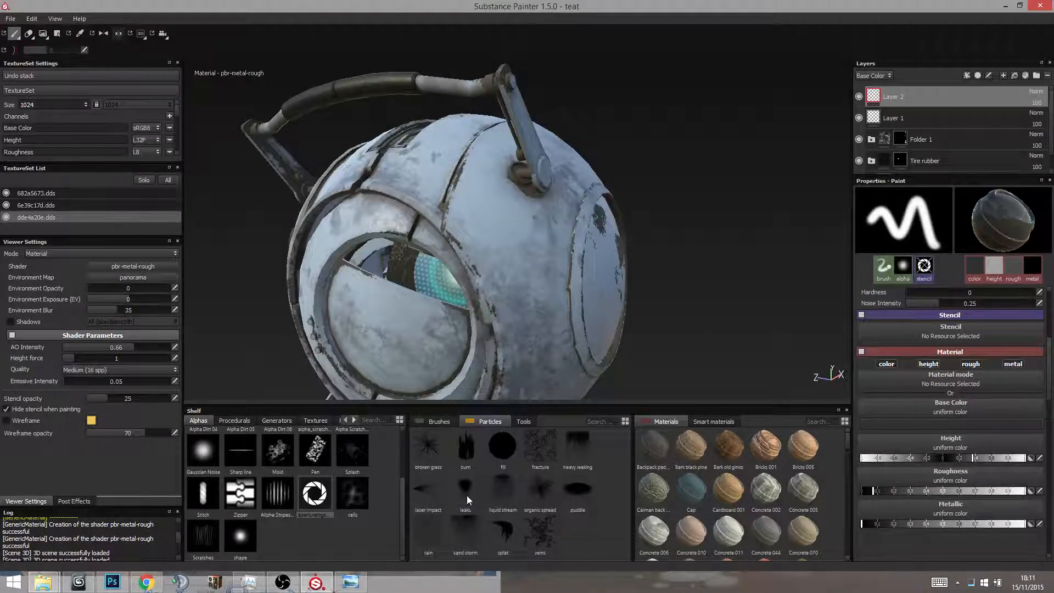
{"action": "left_click", "coordinate": [466, 495]}
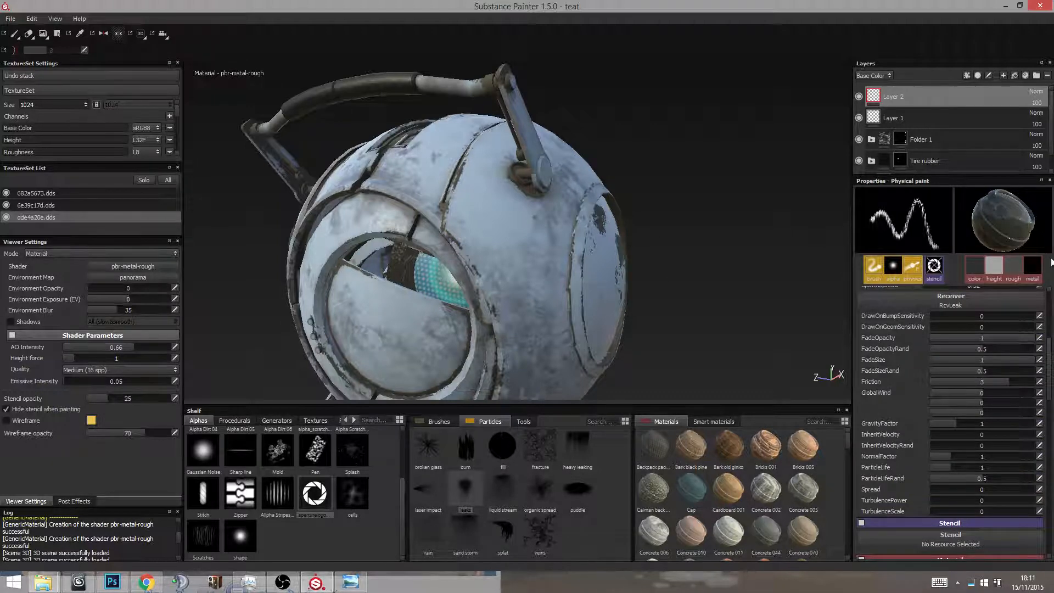
{"action": "scroll", "coordinate": [925, 379], "scroll_direction": "up", "scroll_amount": 5}
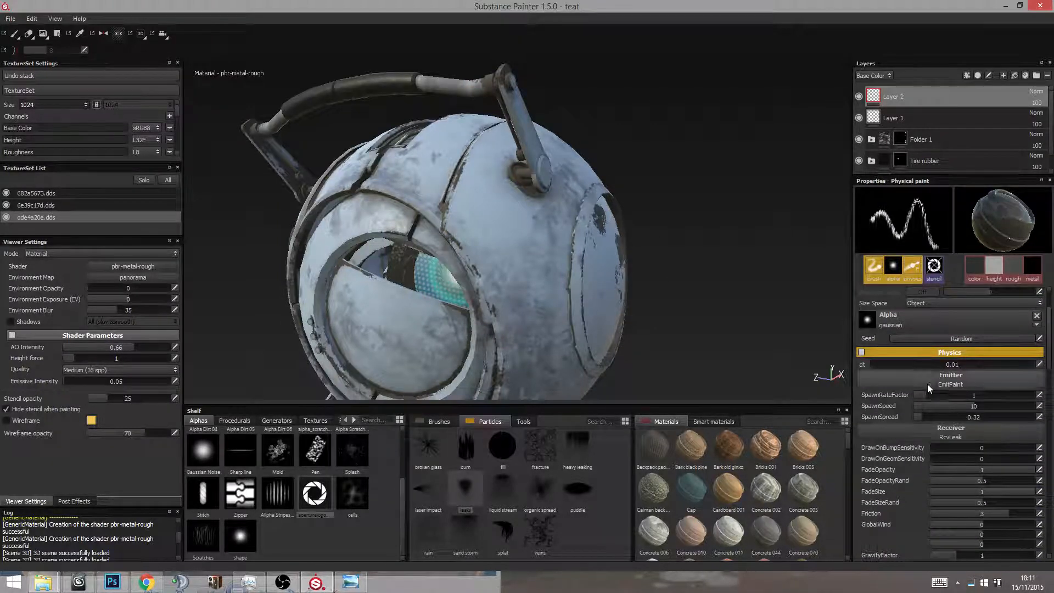
{"action": "scroll", "coordinate": [929, 386], "scroll_direction": "up", "scroll_amount": 1}
{"action": "scroll", "coordinate": [920, 396], "scroll_direction": "down", "scroll_amount": 1}
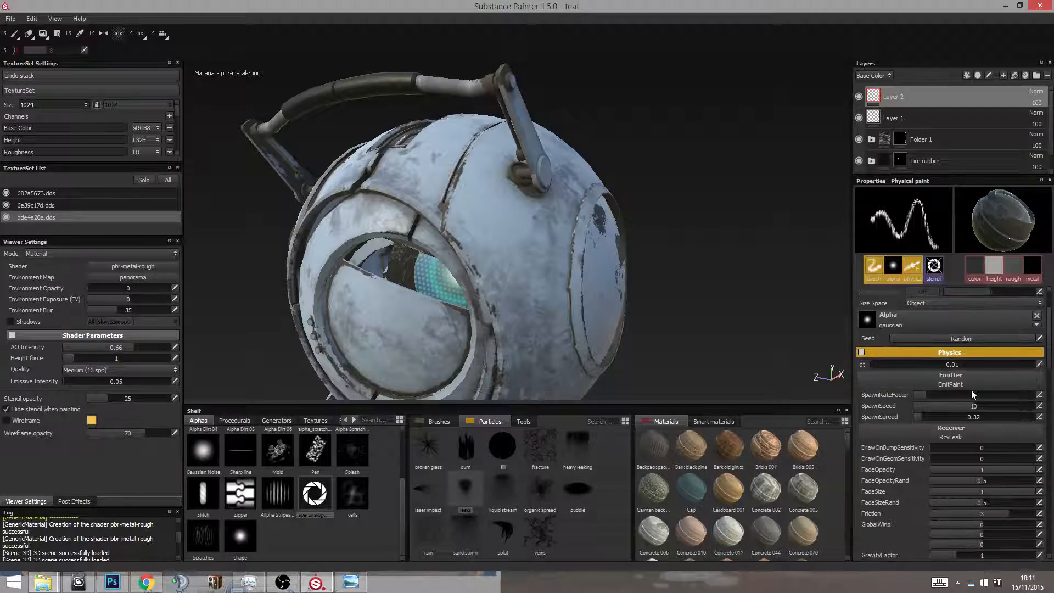
{"action": "scroll", "coordinate": [960, 395], "scroll_direction": "down", "scroll_amount": 1}
{"action": "scroll", "coordinate": [972, 420], "scroll_direction": "down", "scroll_amount": 1}
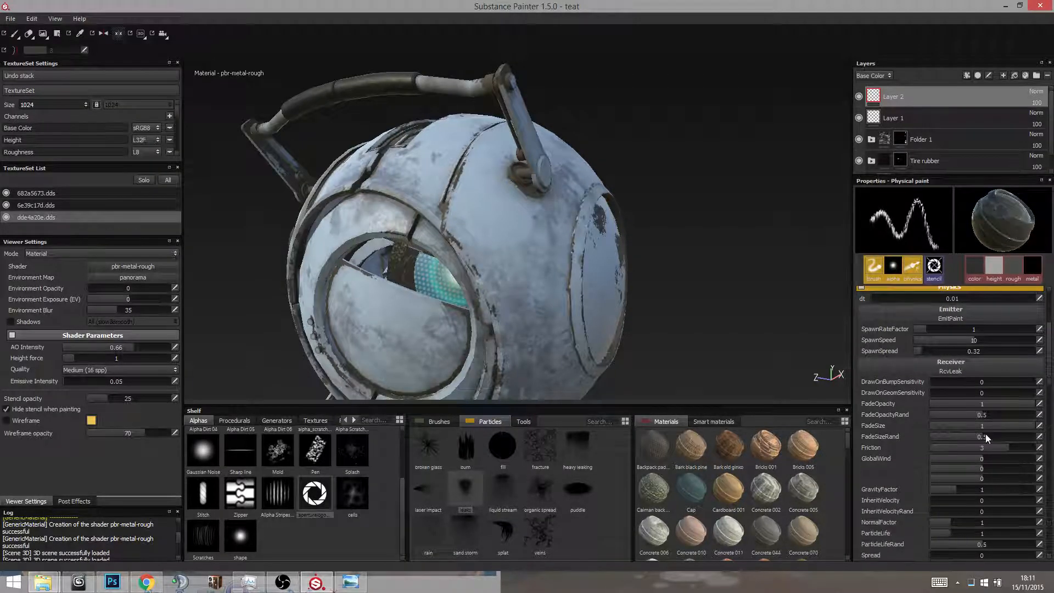
{"action": "scroll", "coordinate": [977, 426], "scroll_direction": "down", "scroll_amount": 2}
Step: Try a leak stroke on the shell around the handle joint, check it up close, and undo it
{"action": "left_click_drag", "start_coordinate": [507, 222], "coordinate": [509, 215], "text": "alt"}
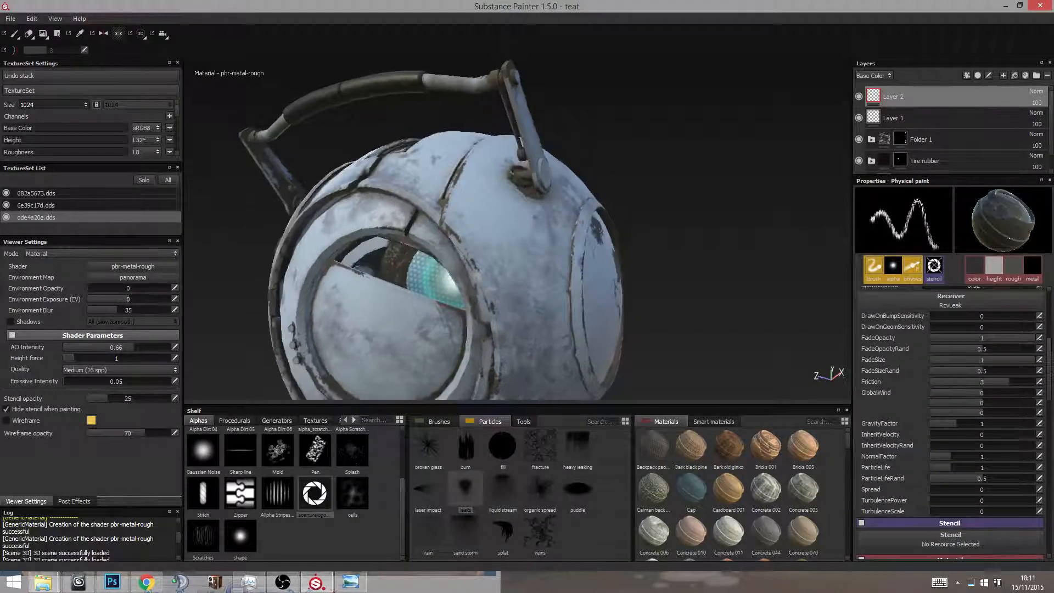
{"action": "middle_click_drag", "start_coordinate": [509, 215], "coordinate": [503, 266], "text": "alt"}
{"action": "scroll", "coordinate": [497, 247], "scroll_direction": "up", "scroll_amount": 4}
{"action": "left_click", "coordinate": [484, 231]}
{"action": "mouse_move", "coordinate": [483, 234]}
{"action": "left_mouse_down"}
{"action": "mouse_move", "coordinate": [549, 253]}
{"action": "mouse_move", "coordinate": [630, 344]}
{"action": "mouse_move", "coordinate": [596, 236]}
{"action": "mouse_move", "coordinate": [591, 305]}
{"action": "left_mouse_up"}
{"action": "right_click_drag", "start_coordinate": [591, 305], "coordinate": [527, 279], "text": "alt"}
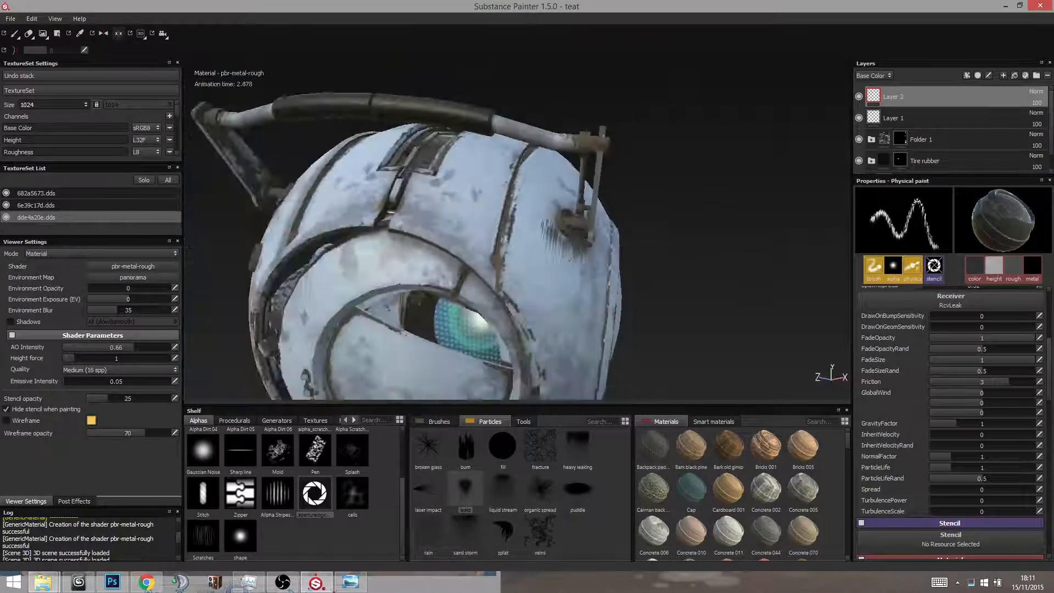
{"action": "left_click_drag", "start_coordinate": [527, 280], "coordinate": [483, 258], "text": "alt"}
{"action": "right_click_drag", "start_coordinate": [482, 259], "coordinate": [597, 249], "text": "alt"}
{"action": "mouse_move", "coordinate": [597, 250]}
{"action": "left_mouse_down", "text": "alt"}
{"action": "mouse_move", "coordinate": [538, 204]}
{"action": "mouse_move", "coordinate": [668, 253]}
{"action": "left_mouse_up", "text": "alt"}
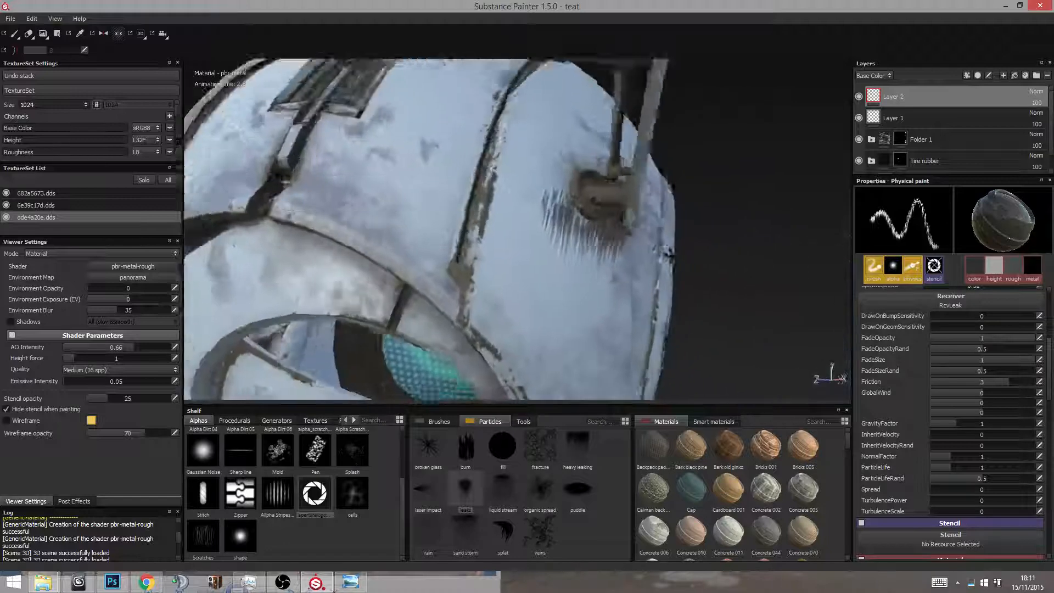
{"action": "right_click_drag", "start_coordinate": [668, 252], "coordinate": [628, 239], "text": "alt"}
{"action": "key", "text": "ctrl+z"}
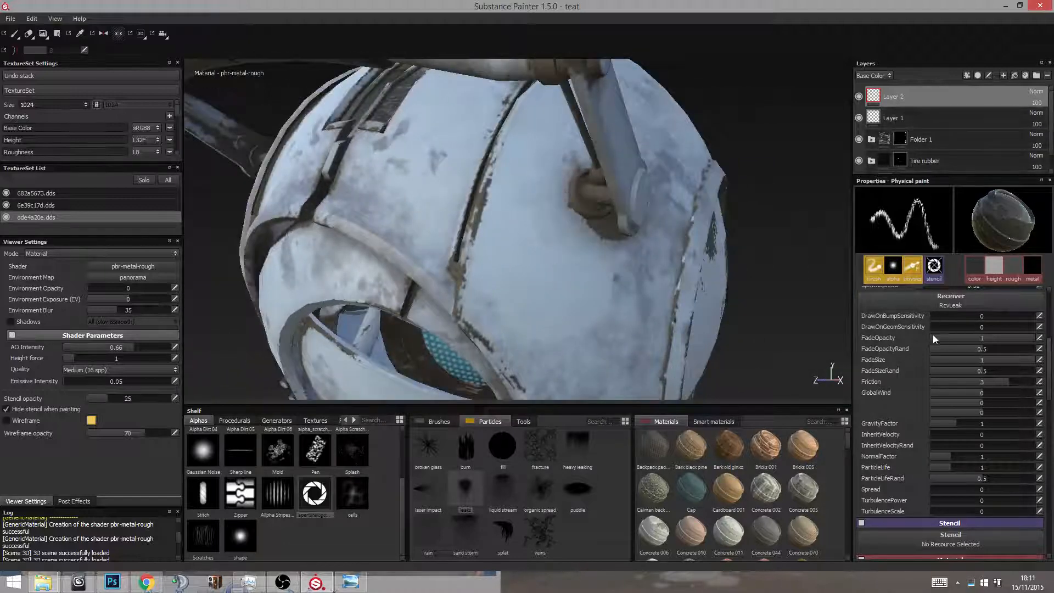
Step: Turn off the brush material's color channel and try a leak stroke across the shell below the handle joint
{"action": "scroll", "coordinate": [891, 380], "scroll_direction": "down", "scroll_amount": 5}
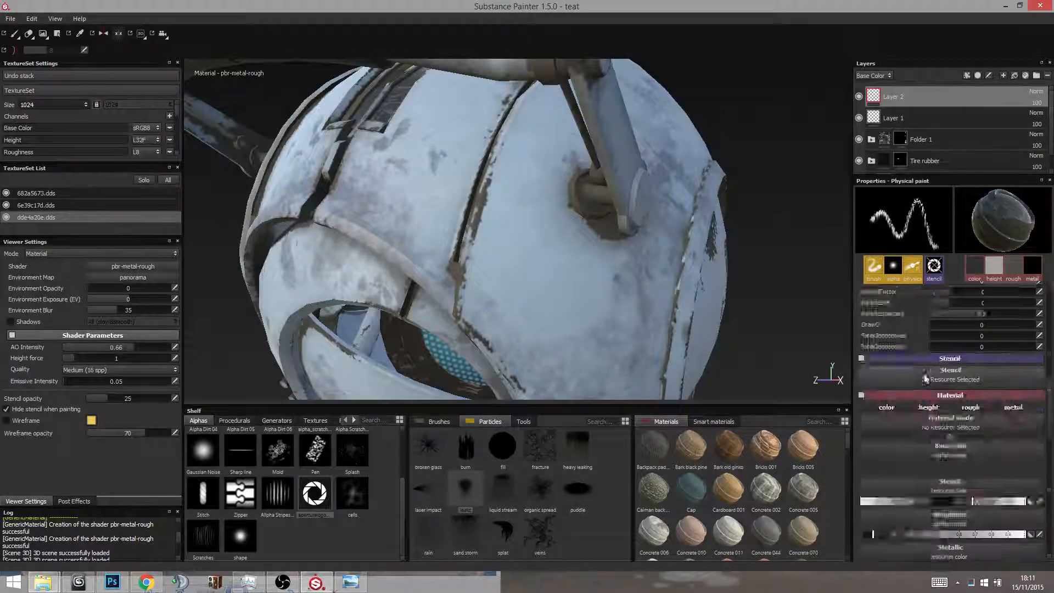
{"action": "scroll", "coordinate": [955, 423], "scroll_direction": "up", "scroll_amount": 1}
{"action": "left_click", "coordinate": [887, 309]}
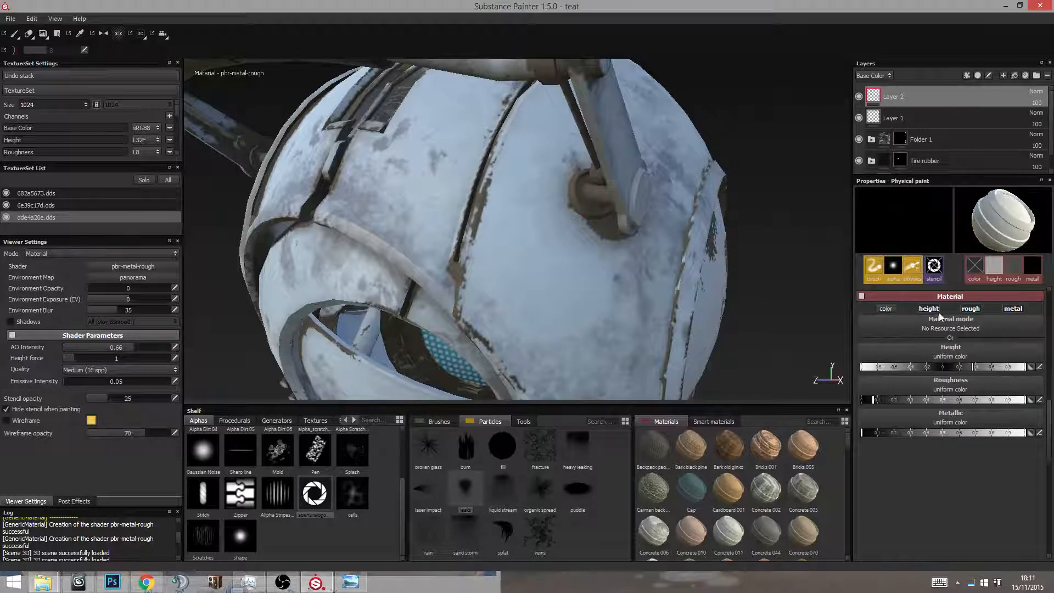
{"action": "left_click_drag", "start_coordinate": [630, 289], "coordinate": [615, 236], "text": "alt"}
{"action": "left_click_drag", "start_coordinate": [522, 188], "coordinate": [640, 220]}
{"action": "mouse_move", "coordinate": [652, 288]}
{"action": "left_mouse_down", "text": "alt"}
{"action": "mouse_move", "coordinate": [617, 299]}
{"action": "mouse_move", "coordinate": [645, 299]}
{"action": "left_mouse_up", "text": "alt"}
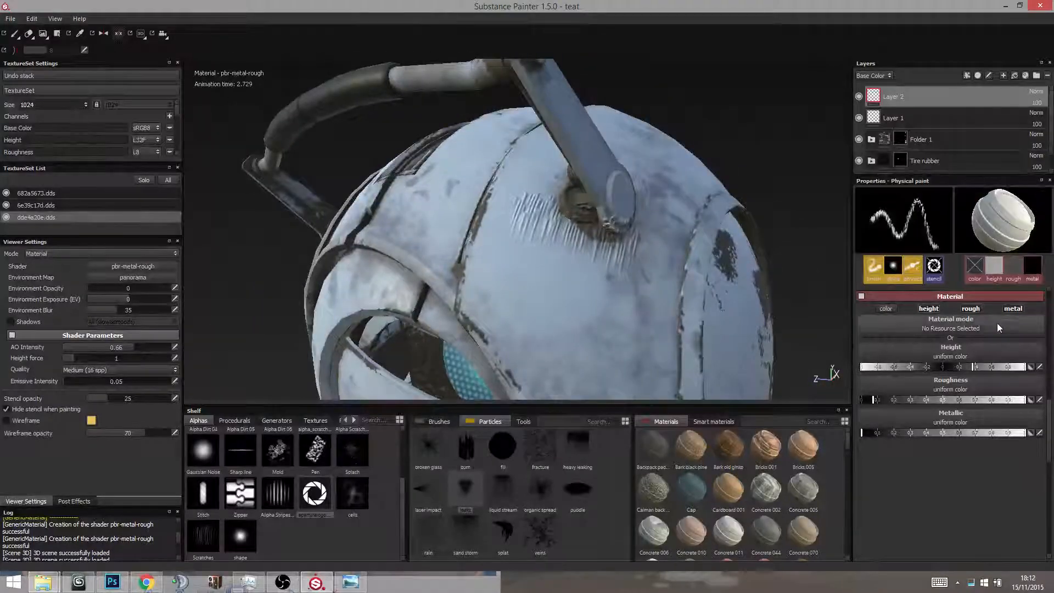
Step: Turn off the material's height channel, paint roughness-and-metal leaks below the handle joint, and rotate the lighting to check them
{"action": "left_click", "coordinate": [933, 309]}
{"action": "left_click", "coordinate": [542, 221]}
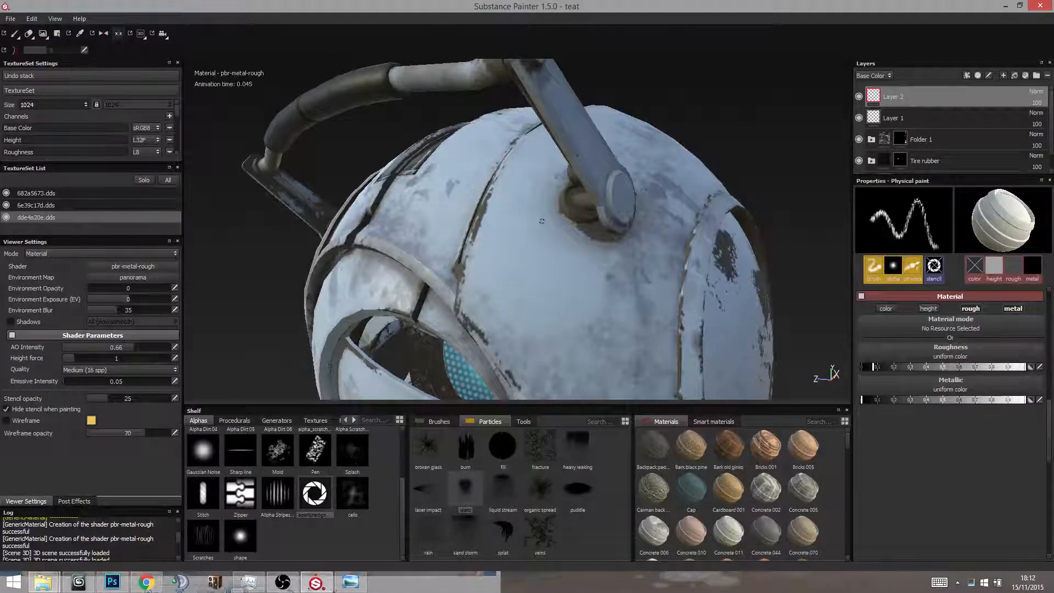
{"action": "mouse_move", "coordinate": [563, 221]}
{"action": "left_mouse_down"}
{"action": "mouse_move", "coordinate": [618, 237]}
{"action": "mouse_move", "coordinate": [551, 231]}
{"action": "mouse_move", "coordinate": [554, 219]}
{"action": "left_mouse_up"}
{"action": "left_click_drag", "start_coordinate": [560, 261], "coordinate": [624, 281], "text": "alt"}
{"action": "right_click_drag", "start_coordinate": [608, 285], "coordinate": [557, 312], "text": "shift"}
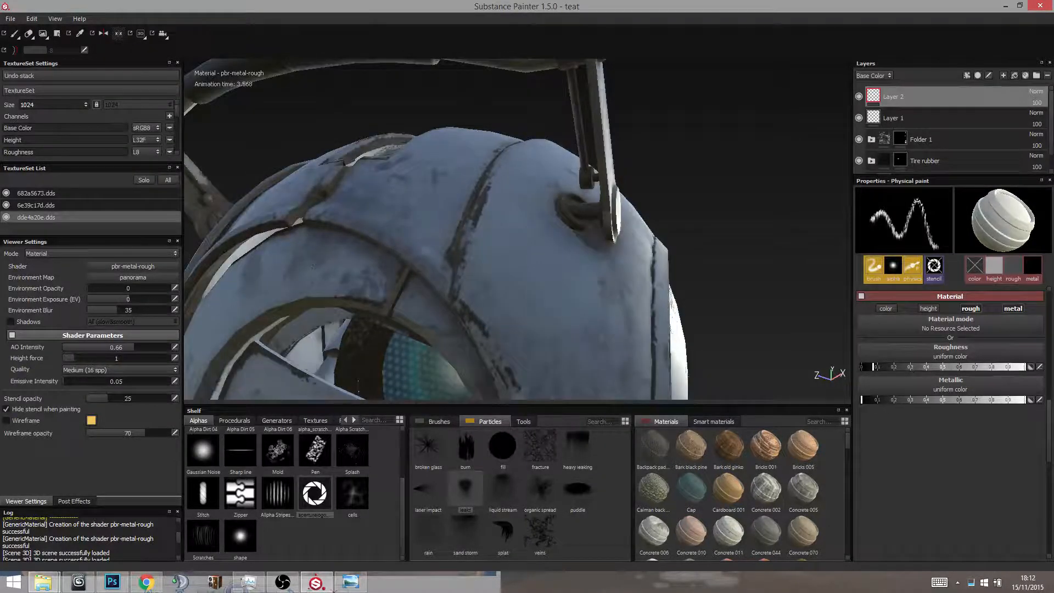
Step: Check the WheatleyJPG reference image, and set the leak brush's ParticleLife to 1.49 and Spread to 0.12
{"action": "left_click", "coordinate": [351, 582]}
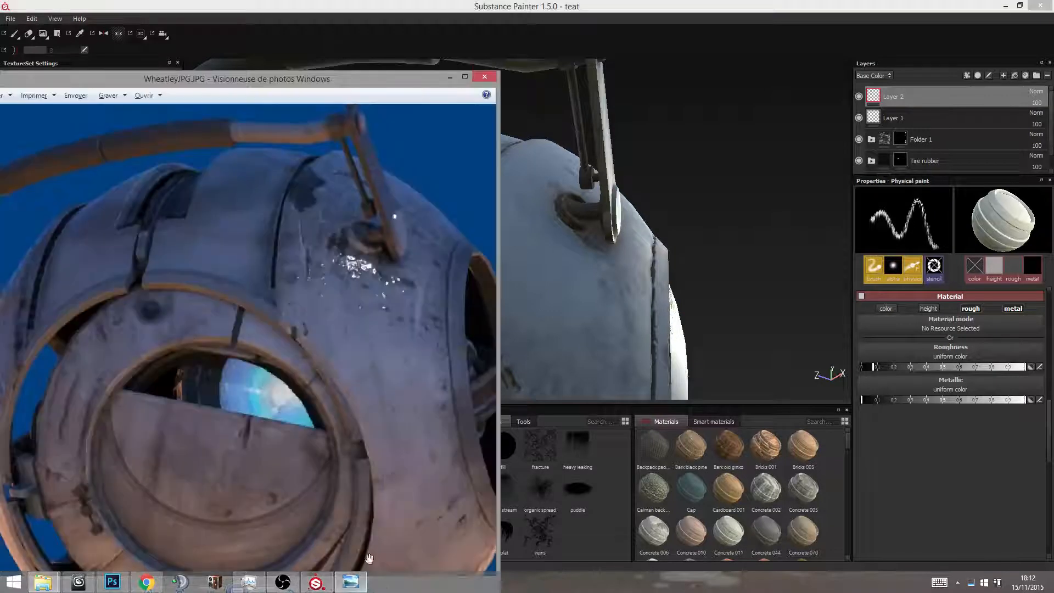
{"action": "left_click", "coordinate": [782, 285]}
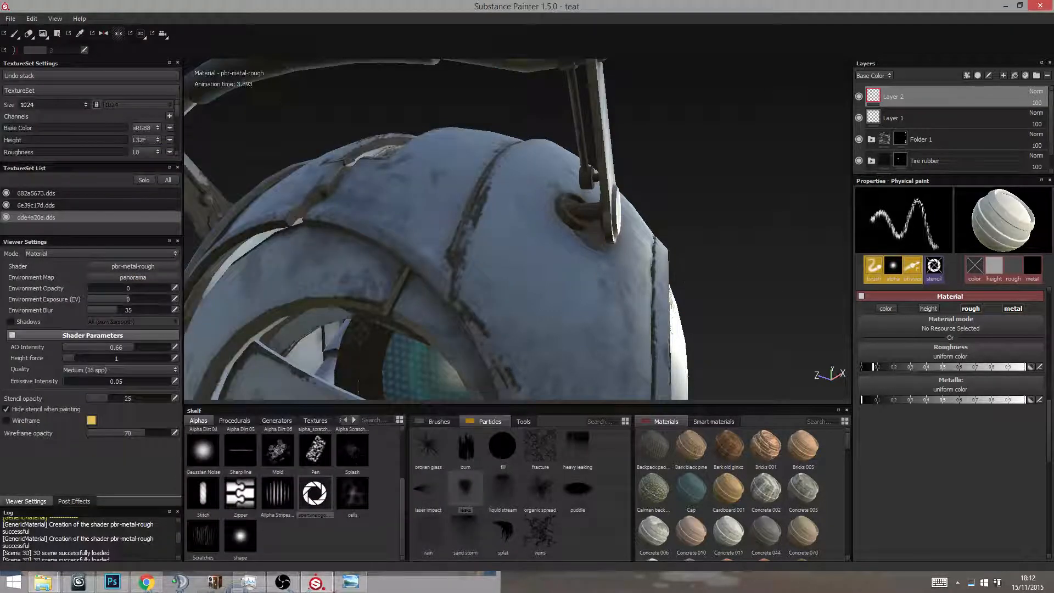
{"action": "left_click_drag", "start_coordinate": [560, 264], "coordinate": [538, 285], "text": "alt"}
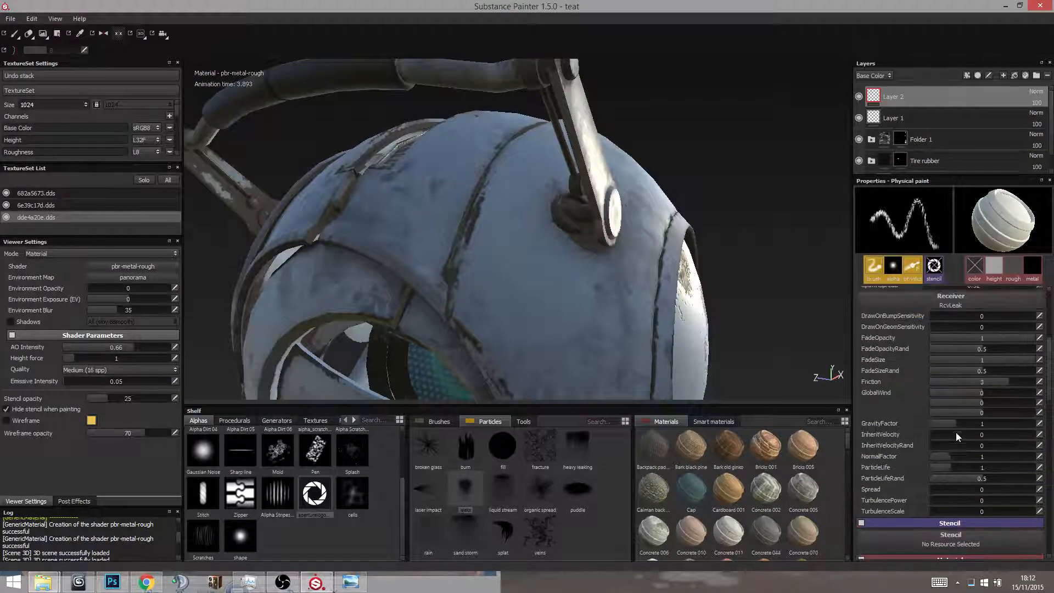
{"action": "scroll", "coordinate": [888, 425], "scroll_direction": "up", "scroll_amount": 1}
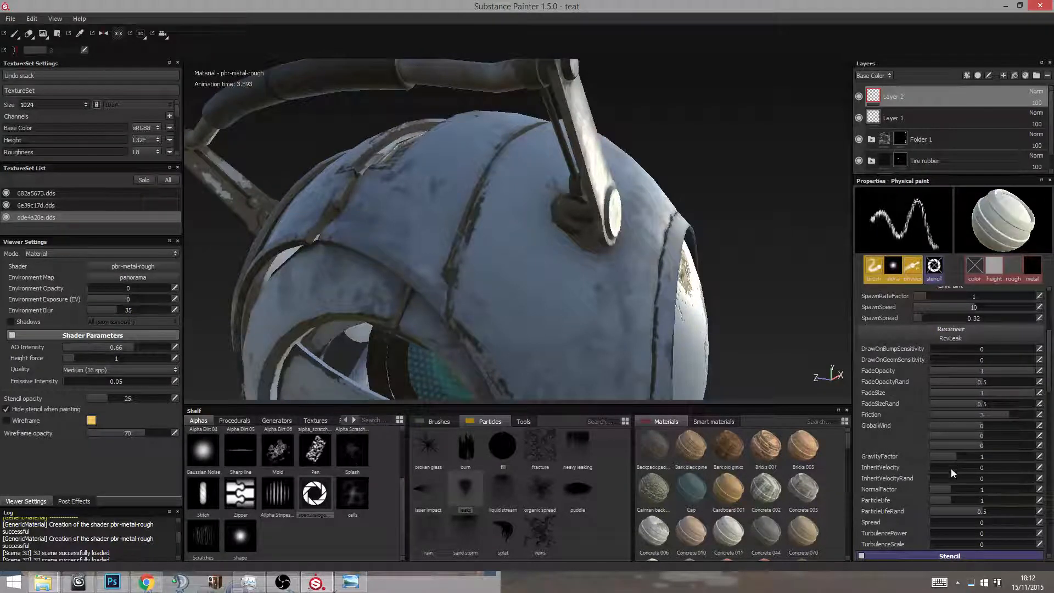
{"action": "scroll", "coordinate": [954, 480], "scroll_direction": "down", "scroll_amount": 1}
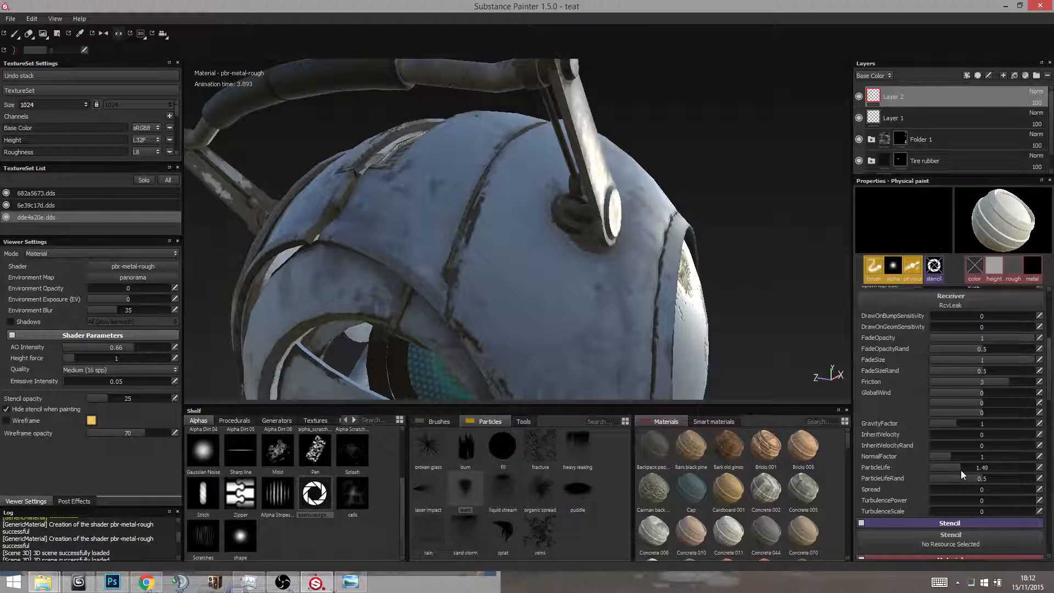
{"action": "left_click_drag", "start_coordinate": [947, 492], "coordinate": [940, 494]}
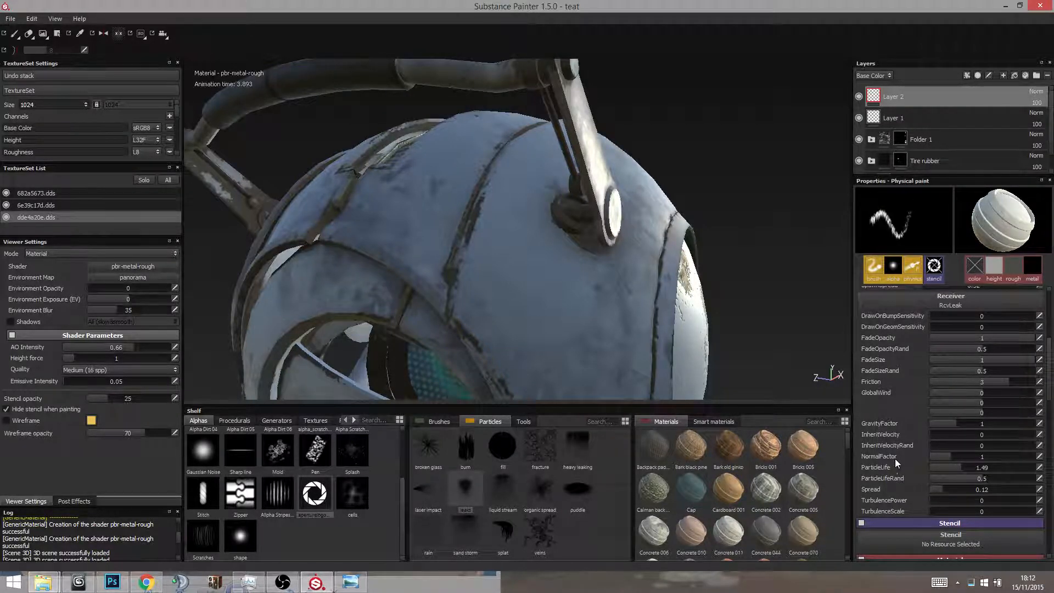
Step: Try a leak stroke on the shell beside the handle joint and undo it
{"action": "left_click_drag", "start_coordinate": [598, 274], "coordinate": [588, 247], "text": "alt"}
{"action": "mouse_move", "coordinate": [551, 222]}
{"action": "left_mouse_down"}
{"action": "mouse_move", "coordinate": [565, 244]}
{"action": "mouse_move", "coordinate": [564, 299]}
{"action": "mouse_move", "coordinate": [472, 285]}
{"action": "mouse_move", "coordinate": [583, 299]}
{"action": "left_mouse_up"}
{"action": "key", "text": "ctrl+z"}
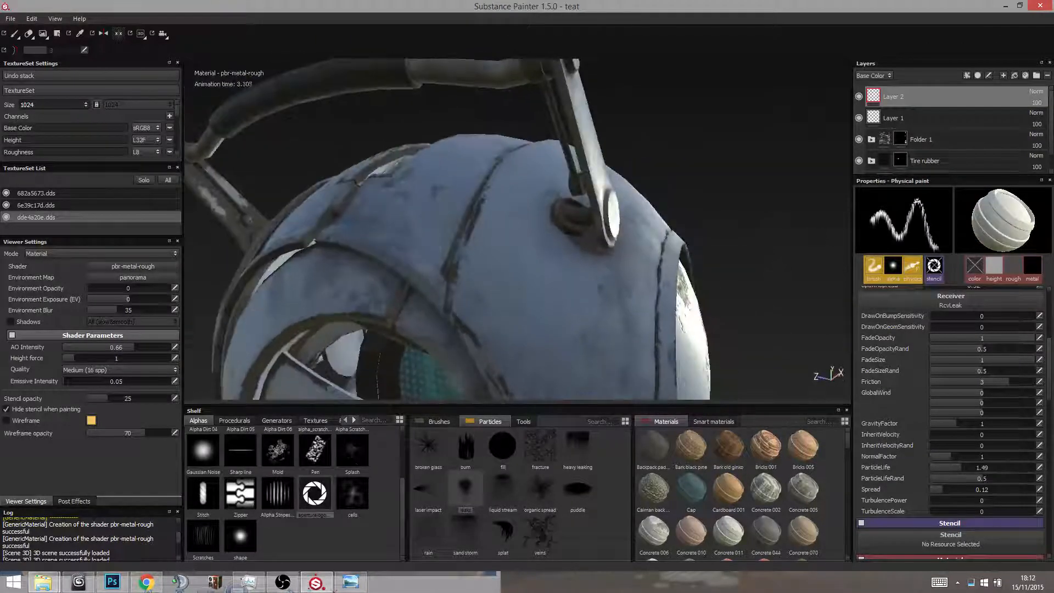
Step: Paint leak strokes on the shell around the handle joint and check how they catch the light from several angles
{"action": "mouse_move", "coordinate": [524, 242]}
{"action": "left_mouse_down"}
{"action": "mouse_move", "coordinate": [571, 228]}
{"action": "mouse_move", "coordinate": [627, 305]}
{"action": "mouse_move", "coordinate": [505, 214]}
{"action": "left_mouse_up"}
{"action": "mouse_move", "coordinate": [592, 286]}
{"action": "left_mouse_down", "text": "alt"}
{"action": "mouse_move", "coordinate": [665, 373]}
{"action": "mouse_move", "coordinate": [659, 304]}
{"action": "mouse_move", "coordinate": [545, 369]}
{"action": "mouse_move", "coordinate": [583, 310]}
{"action": "mouse_move", "coordinate": [624, 300]}
{"action": "left_mouse_up", "text": "alt"}
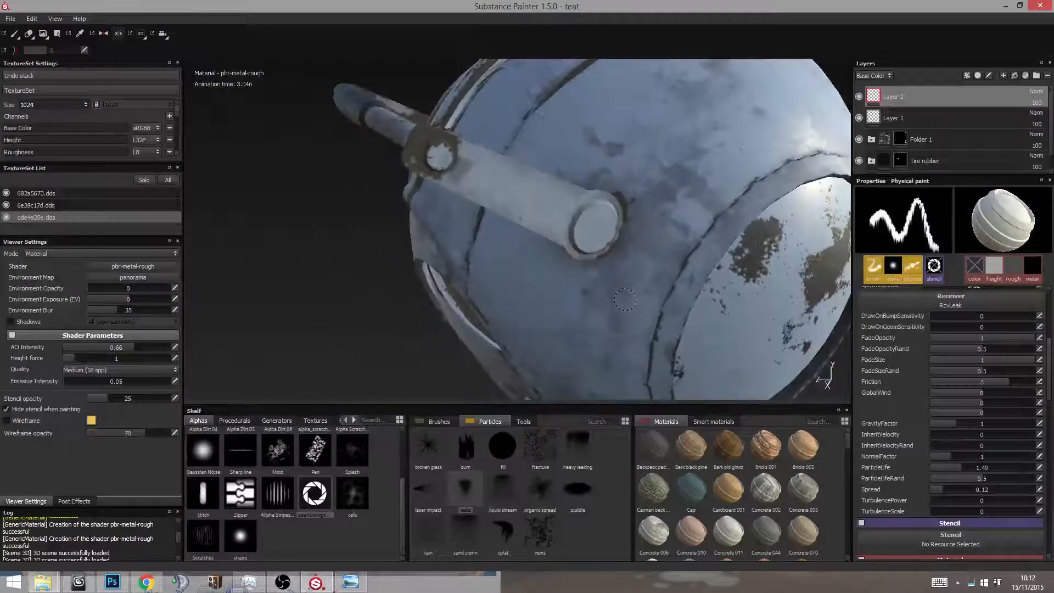
{"action": "mouse_move", "coordinate": [607, 159]}
{"action": "left_mouse_down"}
{"action": "mouse_move", "coordinate": [722, 151]}
{"action": "mouse_move", "coordinate": [628, 277]}
{"action": "mouse_move", "coordinate": [678, 228]}
{"action": "mouse_move", "coordinate": [629, 247]}
{"action": "mouse_move", "coordinate": [598, 241]}
{"action": "left_mouse_up"}
{"action": "left_click_drag", "start_coordinate": [566, 123], "coordinate": [754, 200]}
{"action": "left_click_drag", "start_coordinate": [386, 264], "coordinate": [400, 247], "text": "alt"}
{"action": "mouse_move", "coordinate": [525, 351]}
{"action": "left_mouse_down", "text": "alt"}
{"action": "mouse_move", "coordinate": [513, 342]}
{"action": "mouse_move", "coordinate": [482, 361]}
{"action": "mouse_move", "coordinate": [512, 372]}
{"action": "mouse_move", "coordinate": [545, 346]}
{"action": "mouse_move", "coordinate": [520, 354]}
{"action": "mouse_move", "coordinate": [527, 335]}
{"action": "left_mouse_up", "text": "alt"}
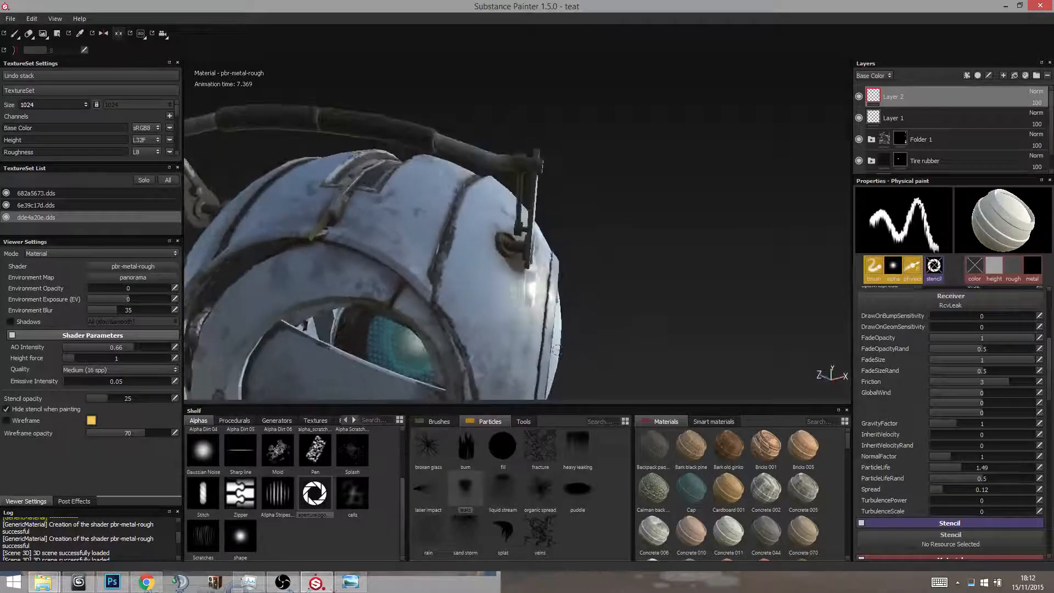
Step: Raise the brush material's roughness slightly above 0.2, paint a leak near the handle joint, and rotate the lighting to check it
{"action": "scroll", "coordinate": [975, 384], "scroll_direction": "down", "scroll_amount": 5}
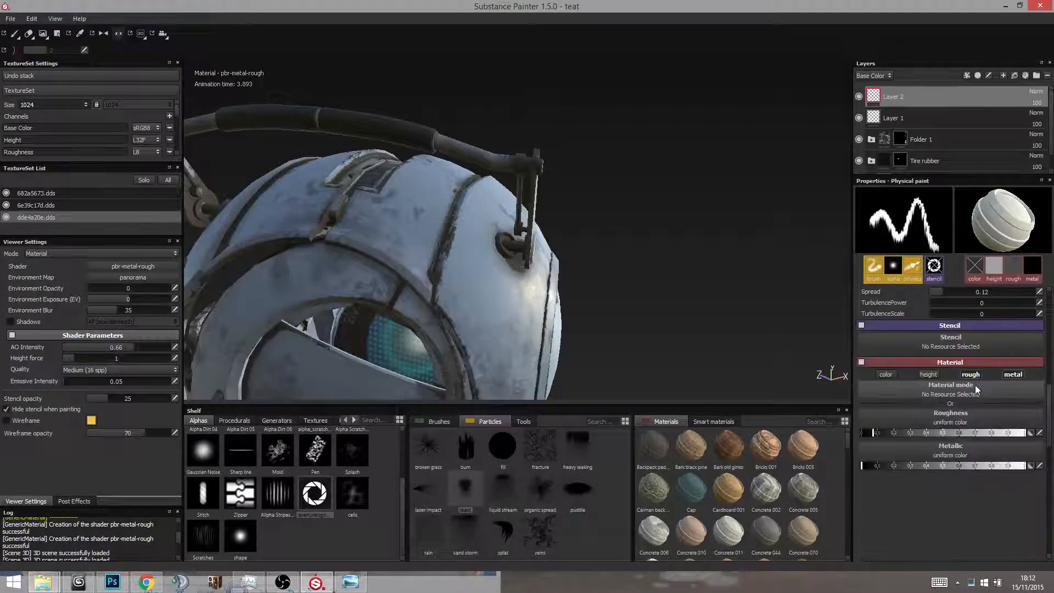
{"action": "left_click", "coordinate": [899, 400]}
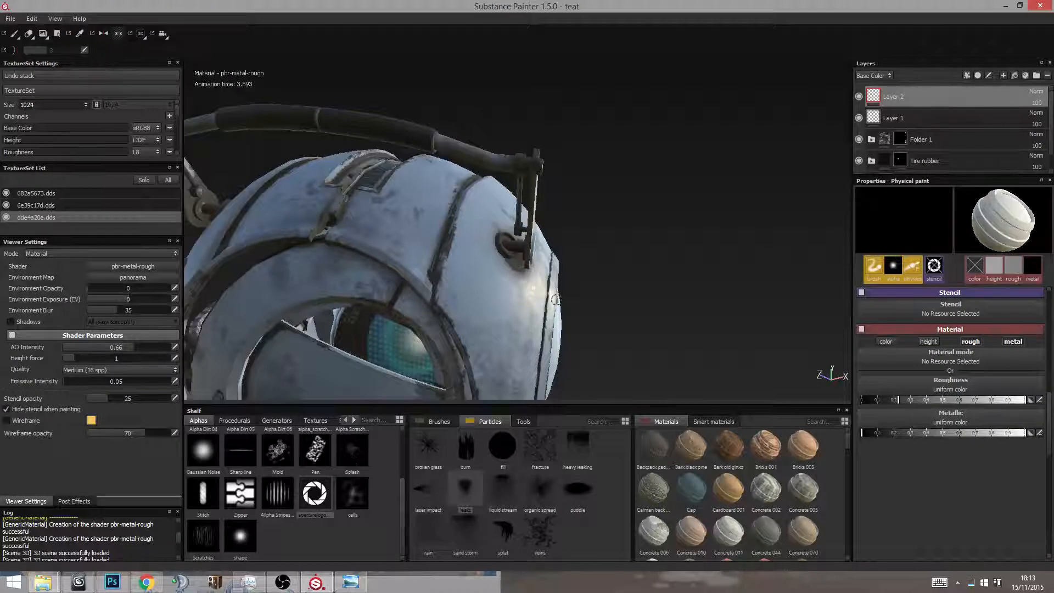
{"action": "left_click_drag", "start_coordinate": [556, 299], "coordinate": [536, 296], "text": "alt"}
{"action": "left_click_drag", "start_coordinate": [522, 250], "coordinate": [511, 263]}
{"action": "mouse_move", "coordinate": [576, 330]}
{"action": "left_mouse_down", "text": "alt"}
{"action": "mouse_move", "coordinate": [616, 291]}
{"action": "mouse_move", "coordinate": [593, 287]}
{"action": "mouse_move", "coordinate": [584, 323]}
{"action": "left_mouse_up", "text": "alt"}
{"action": "right_click_drag", "start_coordinate": [585, 324], "coordinate": [571, 329], "text": "shift"}
Step: Set the brush material's roughness to about 0.2 and paint another leak on the shell beside the handle joint
{"action": "left_click", "coordinate": [892, 400]}
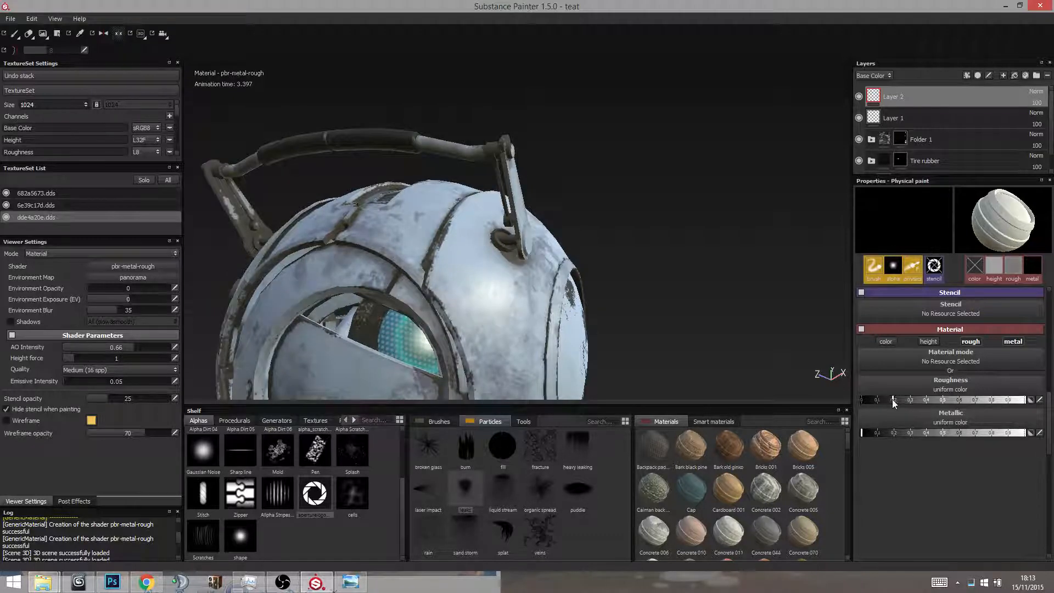
{"action": "left_click", "coordinate": [502, 243]}
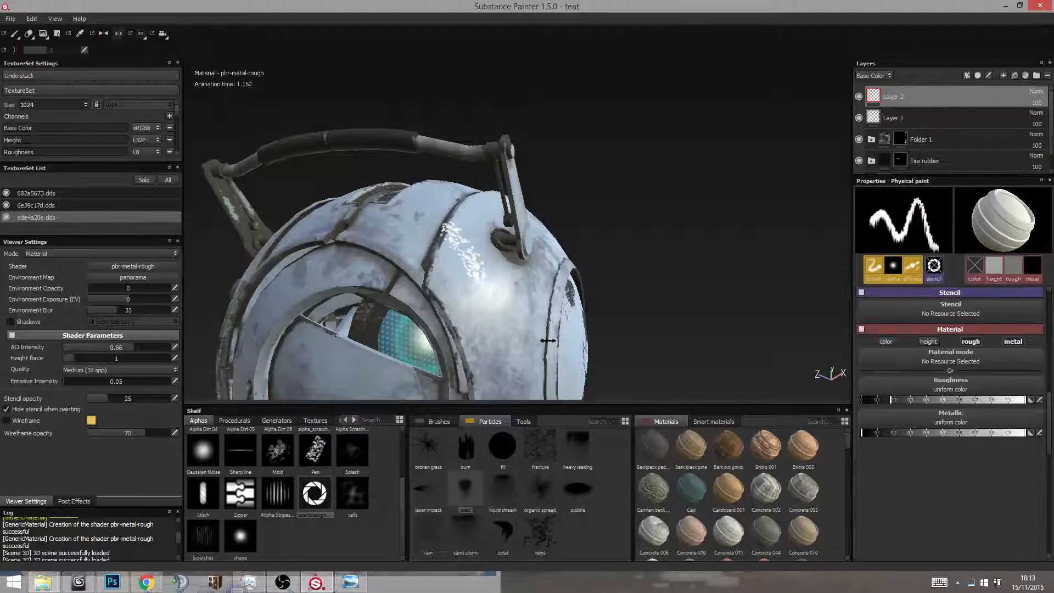
{"action": "mouse_move", "coordinate": [547, 340]}
{"action": "right_mouse_down", "text": "shift"}
{"action": "mouse_move", "coordinate": [537, 337]}
{"action": "mouse_move", "coordinate": [560, 339]}
{"action": "right_mouse_up", "text": "shift"}
Step: Paint a leak across the back of the shell near the round side cover and rotate the lighting to check its shine
{"action": "mouse_move", "coordinate": [560, 340]}
{"action": "left_mouse_down", "text": "alt"}
{"action": "mouse_move", "coordinate": [590, 353]}
{"action": "mouse_move", "coordinate": [509, 370]}
{"action": "mouse_move", "coordinate": [519, 389]}
{"action": "mouse_move", "coordinate": [528, 269]}
{"action": "left_mouse_up", "text": "alt"}
{"action": "left_click_drag", "start_coordinate": [553, 182], "coordinate": [590, 157]}
{"action": "left_click_drag", "start_coordinate": [595, 164], "coordinate": [556, 224], "text": "alt"}
{"action": "left_click_drag", "start_coordinate": [671, 196], "coordinate": [661, 283], "text": "alt"}
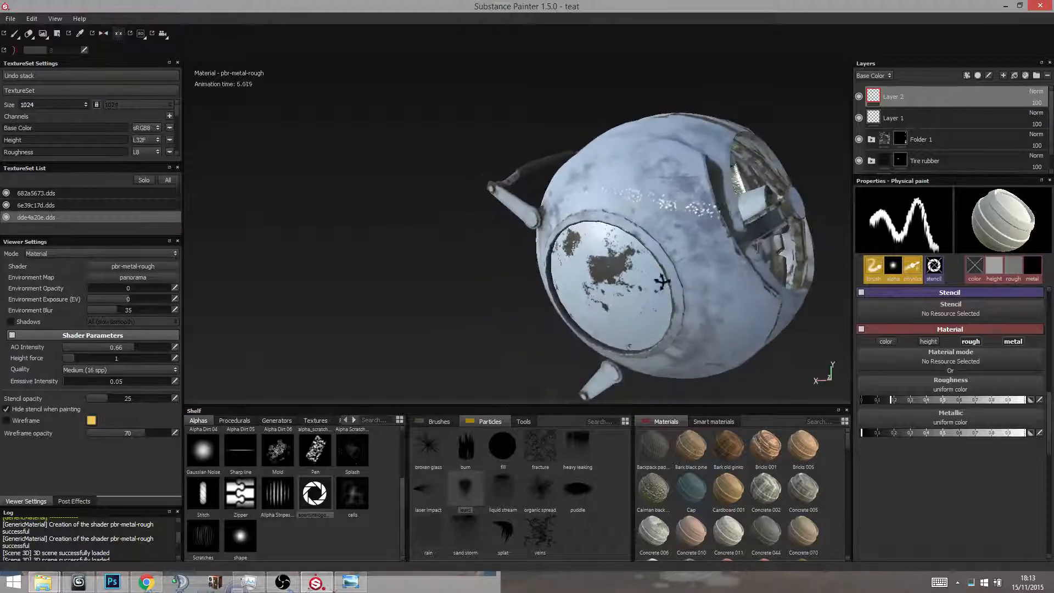
{"action": "left_click_drag", "start_coordinate": [753, 269], "coordinate": [813, 341], "text": "alt"}
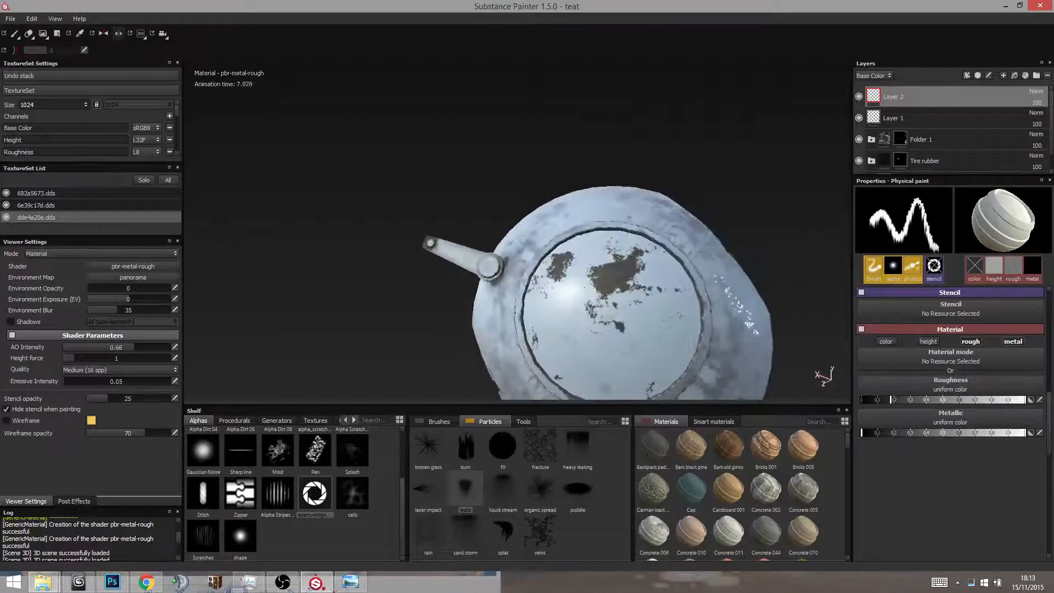
{"action": "right_click_drag", "start_coordinate": [774, 345], "coordinate": [823, 342], "text": "shift"}
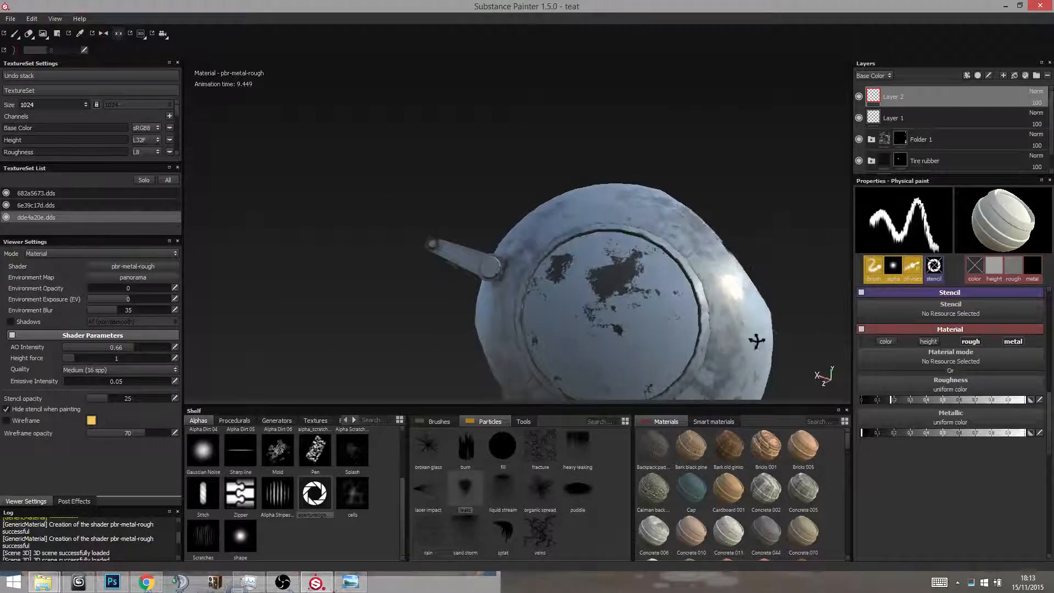
Step: Show the environment behind the model by setting its opacity to 85.33 and its blur to 0
{"action": "left_click_drag", "start_coordinate": [755, 341], "coordinate": [790, 377], "text": "alt"}
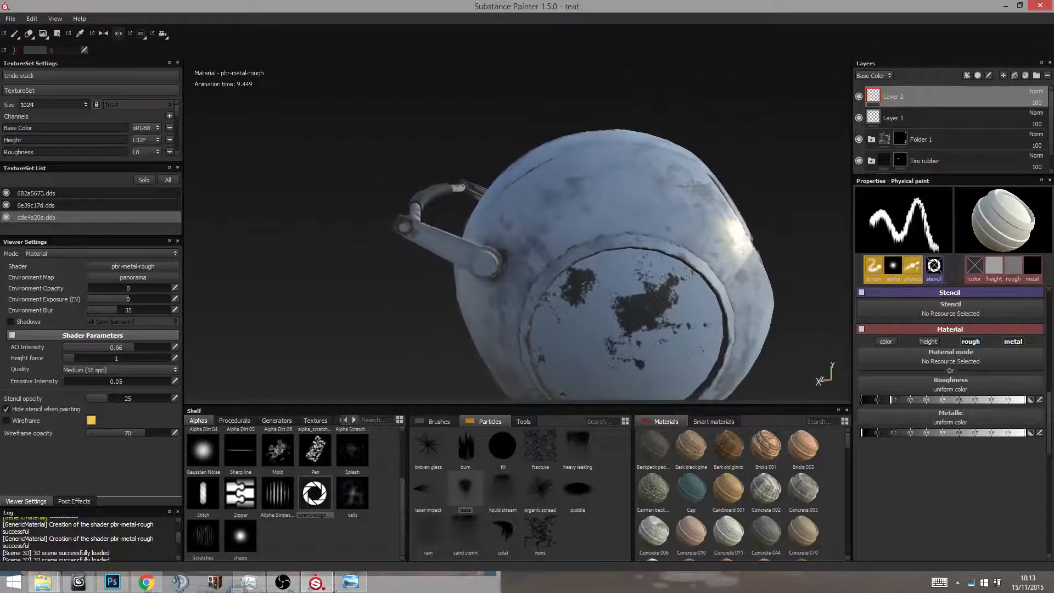
{"action": "left_click_drag", "start_coordinate": [749, 255], "coordinate": [477, 303], "text": "alt"}
{"action": "mouse_move", "coordinate": [785, 269]}
{"action": "left_mouse_down", "text": "alt"}
{"action": "mouse_move", "coordinate": [635, 284]}
{"action": "mouse_move", "coordinate": [699, 320]}
{"action": "mouse_move", "coordinate": [697, 351]}
{"action": "mouse_move", "coordinate": [690, 277]}
{"action": "mouse_move", "coordinate": [538, 240]}
{"action": "mouse_move", "coordinate": [660, 281]}
{"action": "mouse_move", "coordinate": [496, 271]}
{"action": "mouse_move", "coordinate": [623, 288]}
{"action": "mouse_move", "coordinate": [673, 266]}
{"action": "left_mouse_up", "text": "alt"}
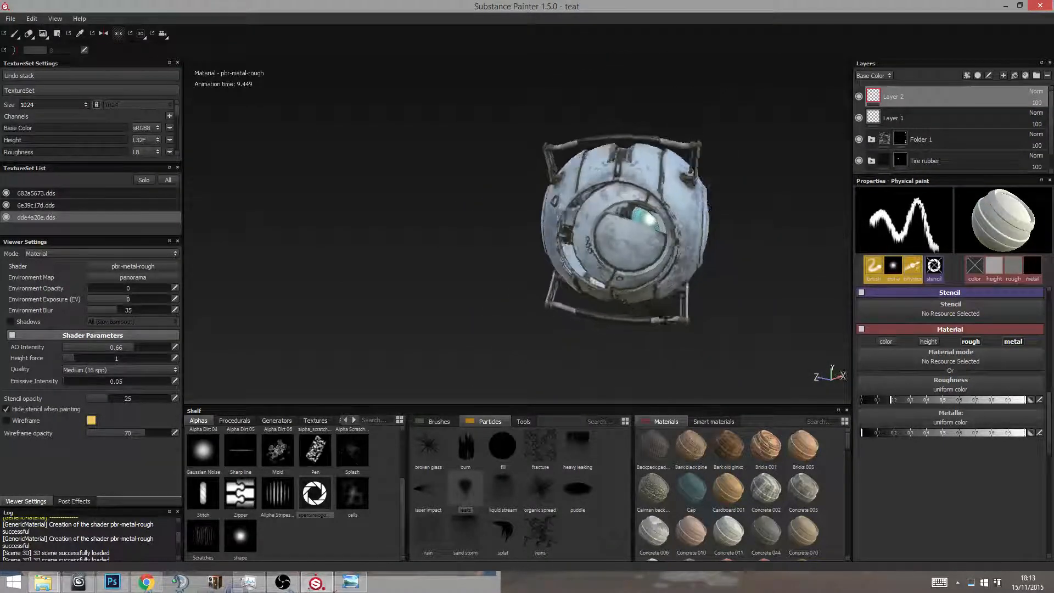
{"action": "left_click_drag", "start_coordinate": [732, 363], "coordinate": [623, 309], "text": "alt"}
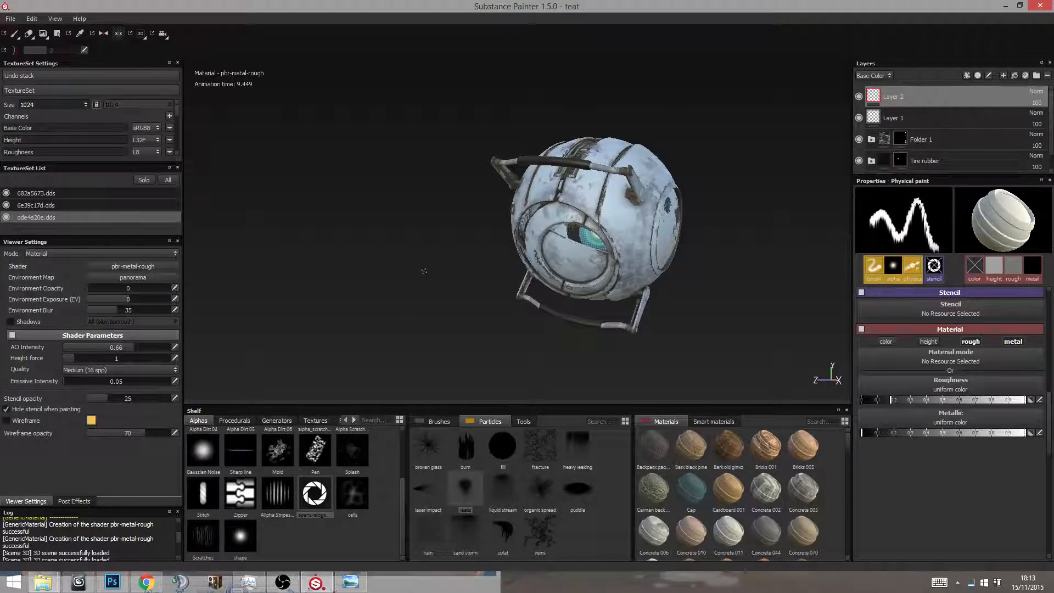
{"action": "middle_click_drag", "start_coordinate": [485, 298], "coordinate": [435, 288], "text": "alt"}
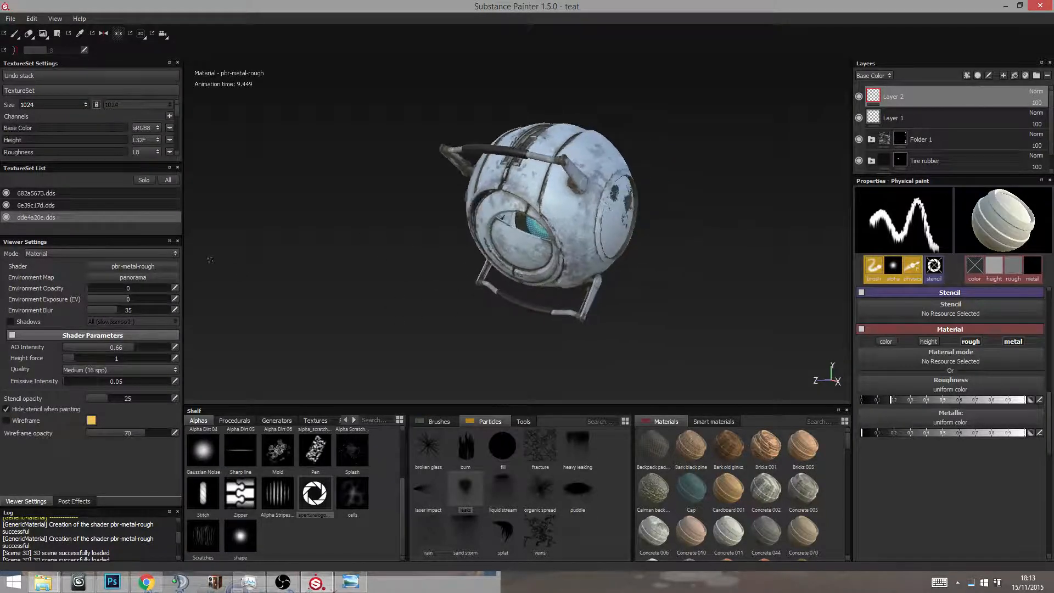
{"action": "left_click_drag", "start_coordinate": [113, 289], "coordinate": [160, 288]}
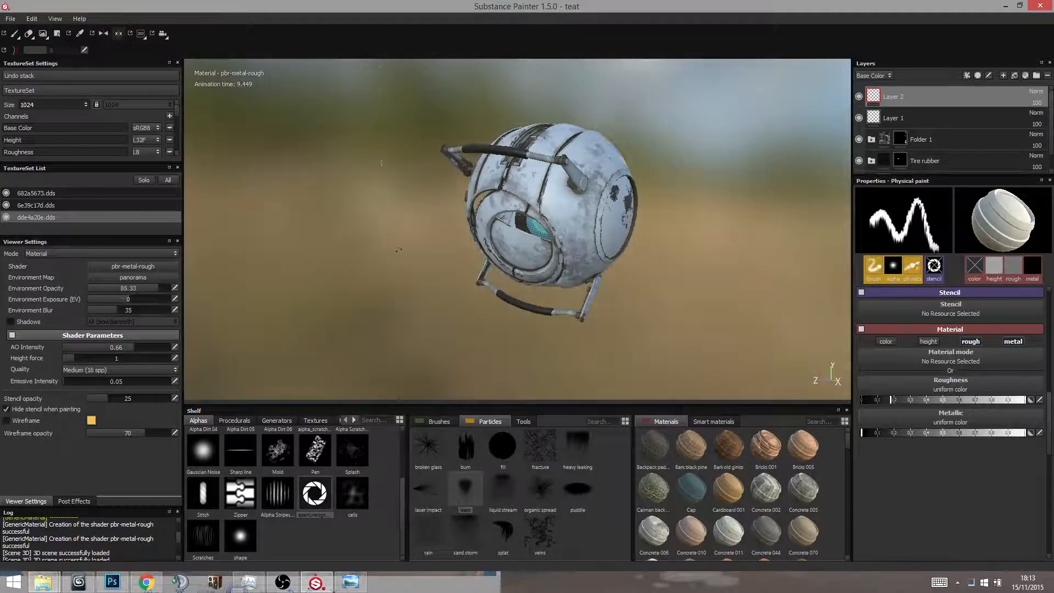
{"action": "left_click_drag", "start_coordinate": [398, 250], "coordinate": [422, 235], "text": "alt"}
{"action": "left_click_drag", "start_coordinate": [114, 310], "coordinate": [65, 316]}
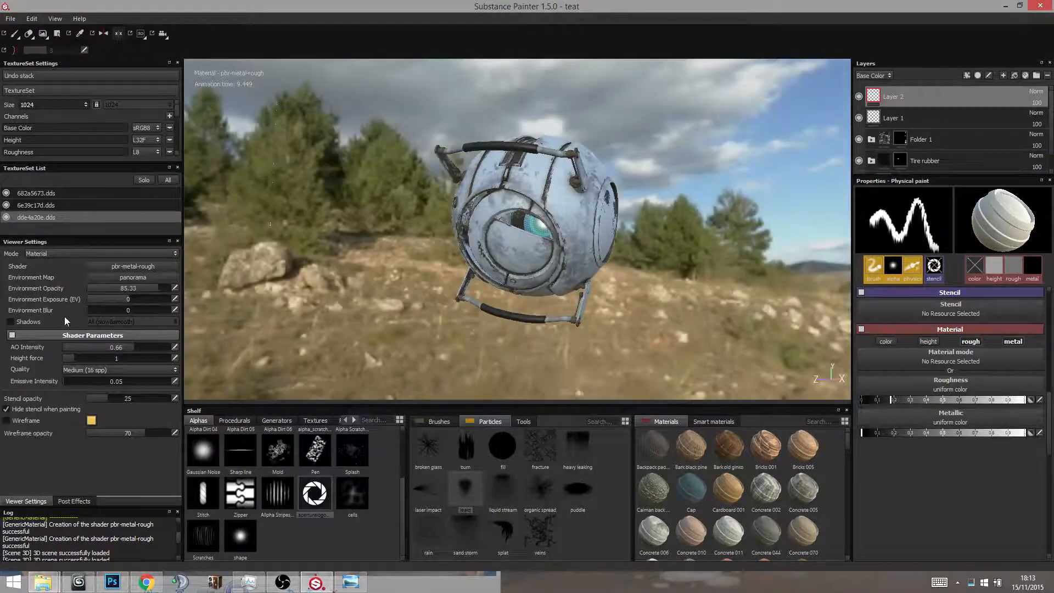
{"action": "left_click_drag", "start_coordinate": [341, 250], "coordinate": [277, 281], "text": "alt"}
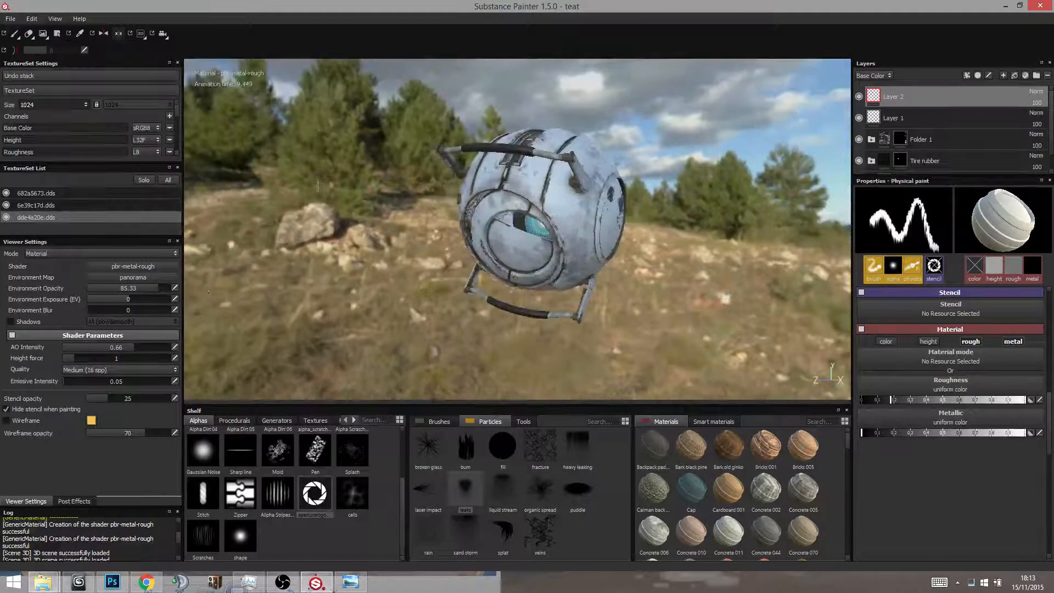
Step: Try the abandoned_sanatorium_staircase environment map and inspect the model's reflections from several angles
{"action": "left_click", "coordinate": [129, 278]}
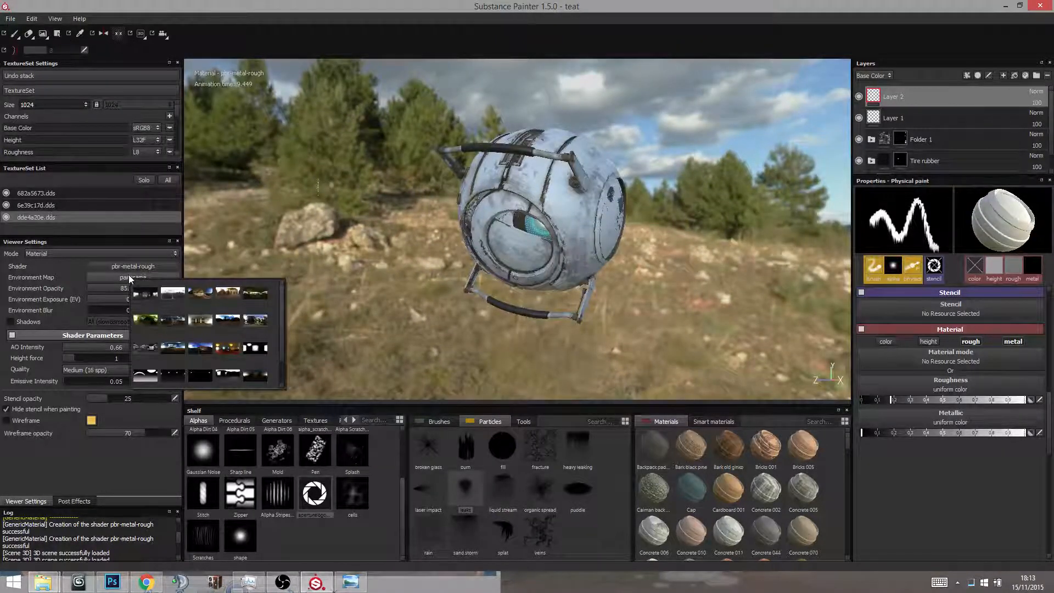
{"action": "left_click", "coordinate": [147, 297]}
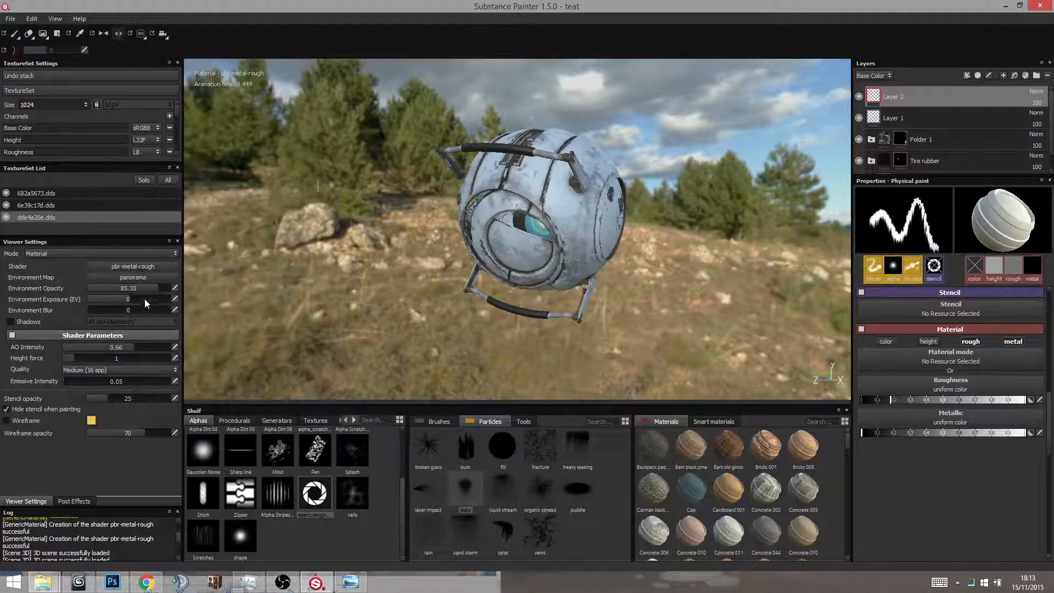
{"action": "left_click", "coordinate": [150, 276]}
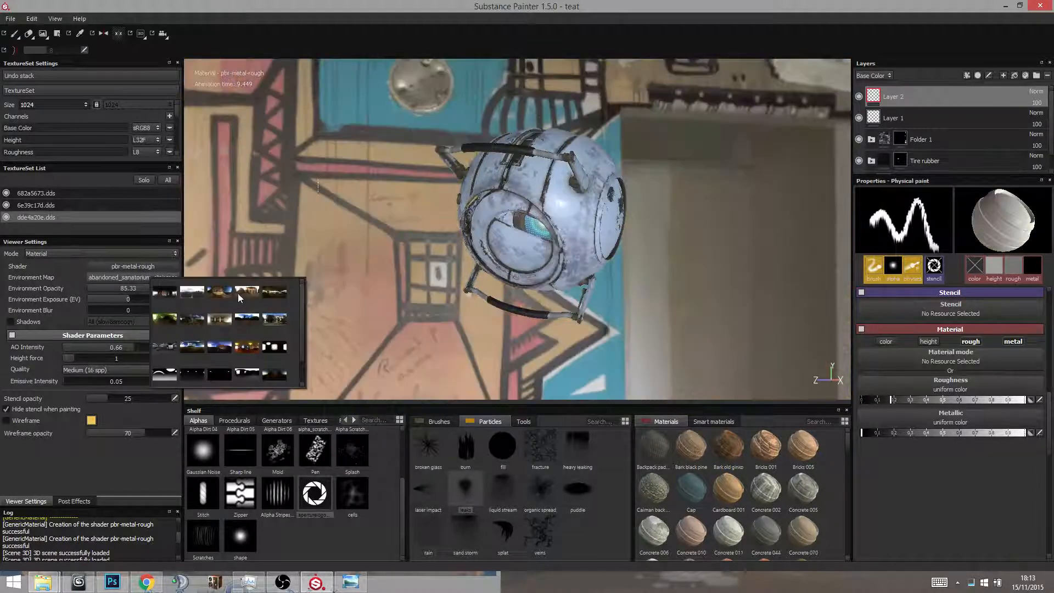
{"action": "left_click", "coordinate": [466, 239]}
{"action": "left_click_drag", "start_coordinate": [451, 240], "coordinate": [428, 230], "text": "alt"}
{"action": "scroll", "coordinate": [593, 236], "scroll_direction": "down", "scroll_amount": 3}
{"action": "left_click_drag", "start_coordinate": [620, 282], "coordinate": [445, 287], "text": "alt"}
{"action": "right_click_drag", "start_coordinate": [445, 287], "coordinate": [675, 287], "text": "alt"}
{"action": "left_click_drag", "start_coordinate": [675, 287], "coordinate": [785, 280], "text": "alt"}
{"action": "right_click_drag", "start_coordinate": [785, 280], "coordinate": [722, 286], "text": "alt"}
{"action": "left_click_drag", "start_coordinate": [722, 286], "coordinate": [631, 285], "text": "alt"}
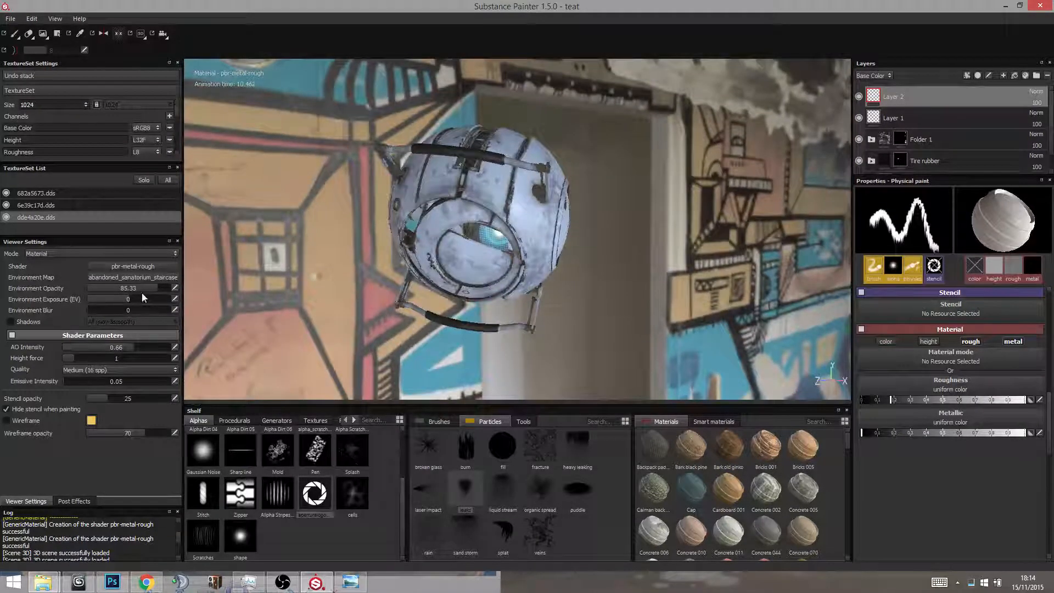
Step: Set the environment opacity to 0 and try the airport and bonifacio_street environment maps on the model
{"action": "left_click_drag", "start_coordinate": [142, 291], "coordinate": [90, 289]}
{"action": "left_click", "coordinate": [114, 280]}
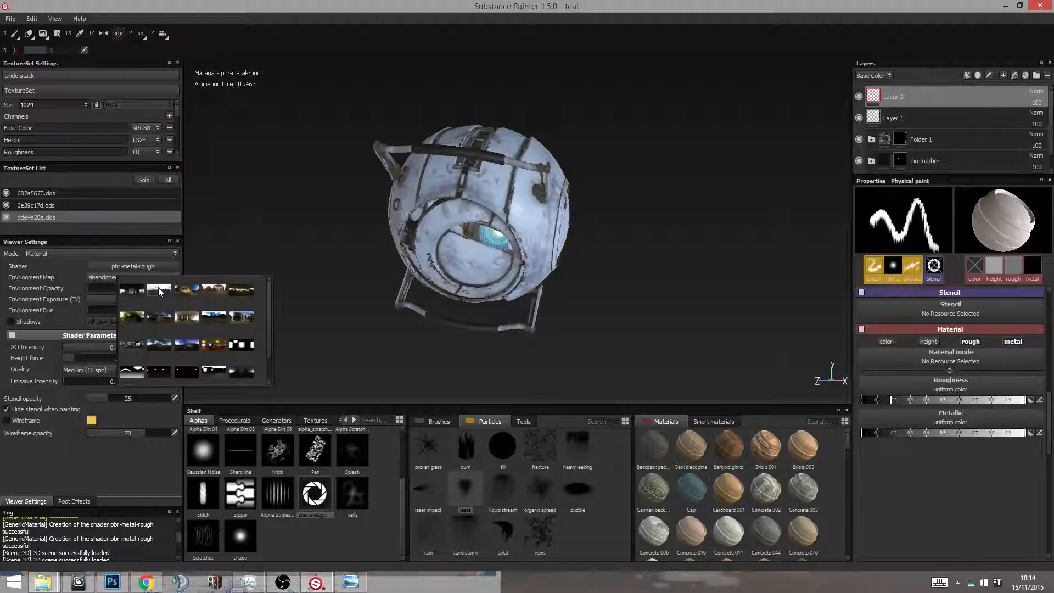
{"action": "left_click", "coordinate": [158, 287]}
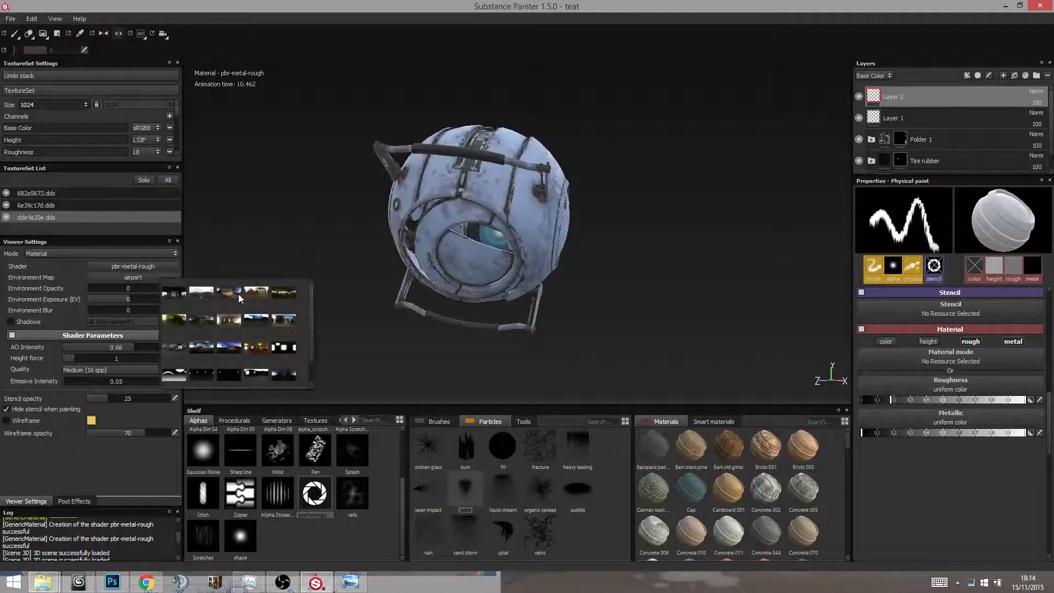
{"action": "left_click", "coordinate": [248, 291]}
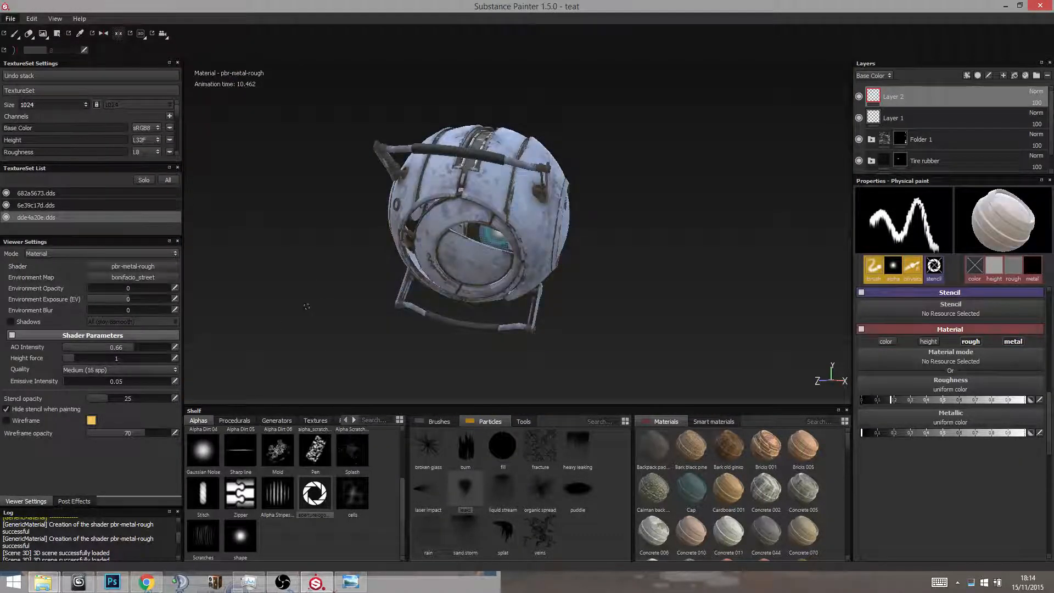
{"action": "left_click_drag", "start_coordinate": [309, 303], "coordinate": [244, 291], "text": "alt"}
{"action": "left_click", "coordinate": [142, 280]}
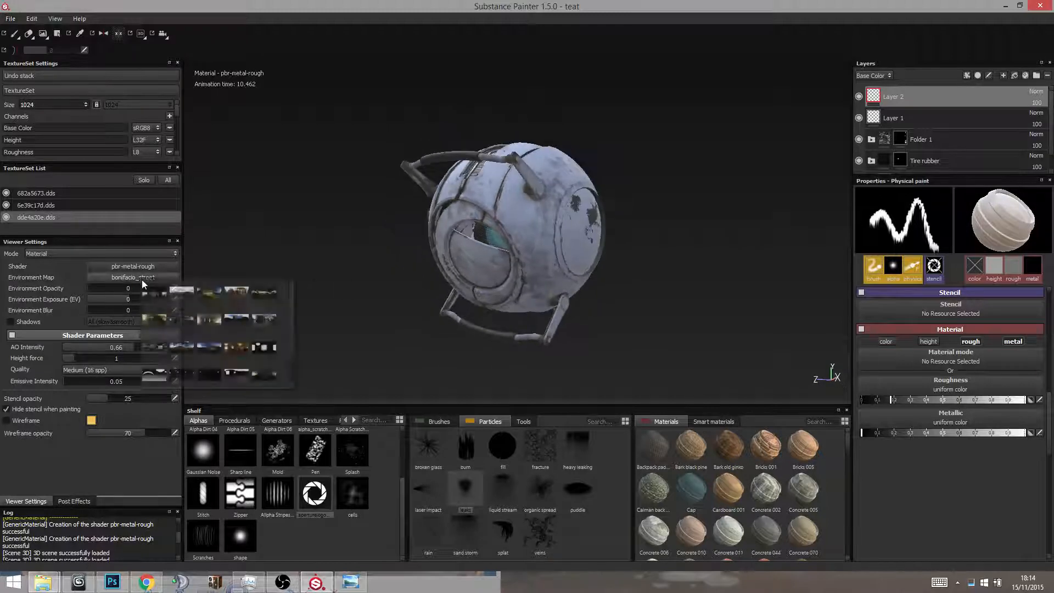
{"action": "left_click", "coordinate": [242, 292]}
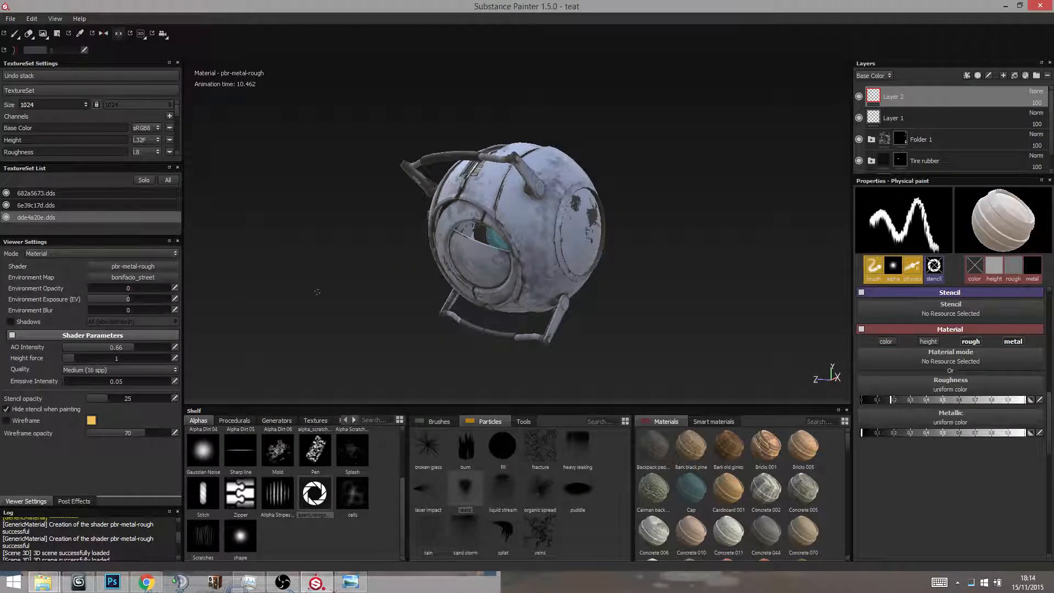
{"action": "left_click_drag", "start_coordinate": [316, 292], "coordinate": [379, 286], "text": "alt"}
Step: Try the bus_garage, cave_entry_in_the_forest and elevator_corridor environment maps on the model
{"action": "left_click", "coordinate": [153, 277]}
{"action": "left_click", "coordinate": [289, 293]}
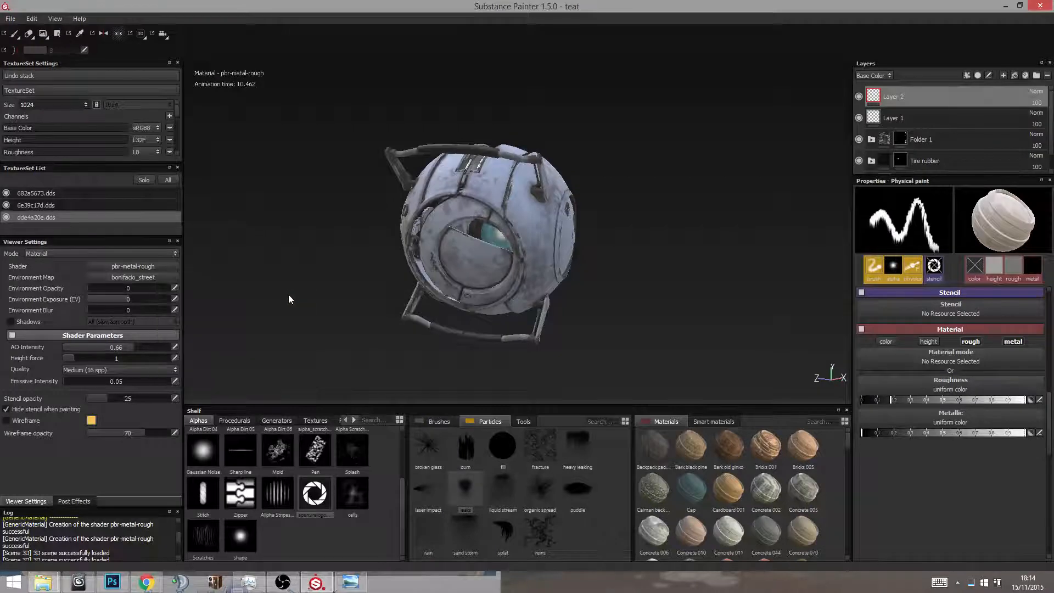
{"action": "left_click", "coordinate": [138, 277]}
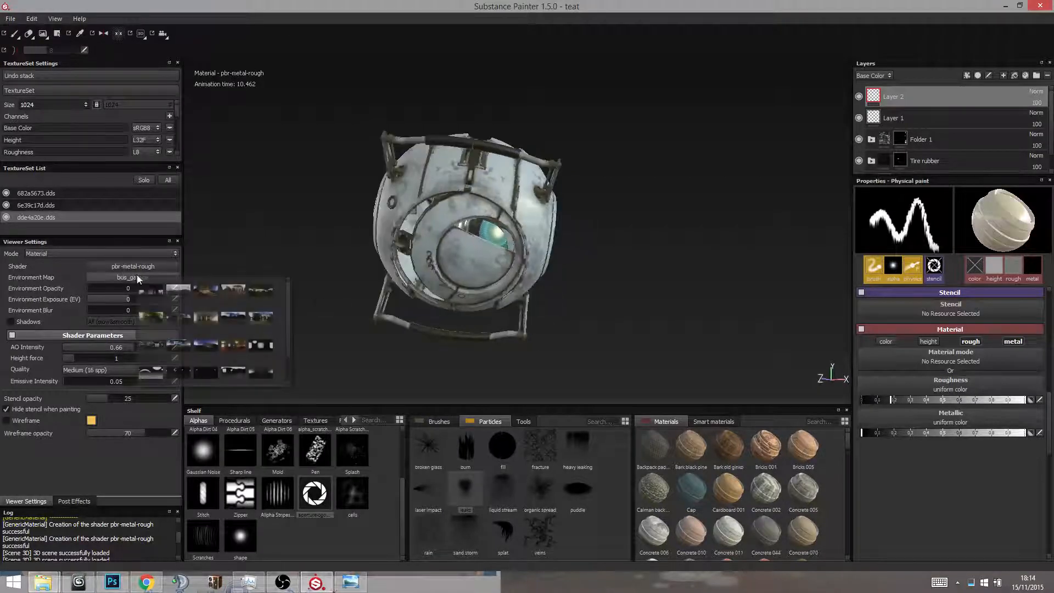
{"action": "left_click", "coordinate": [153, 314]}
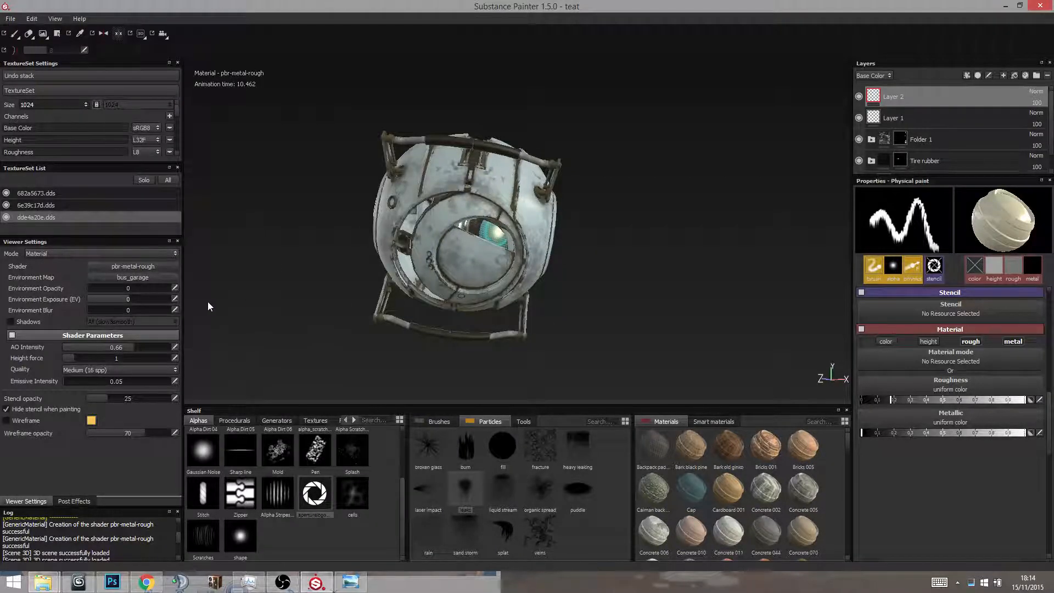
{"action": "left_click", "coordinate": [133, 277]}
{"action": "left_click", "coordinate": [216, 317]}
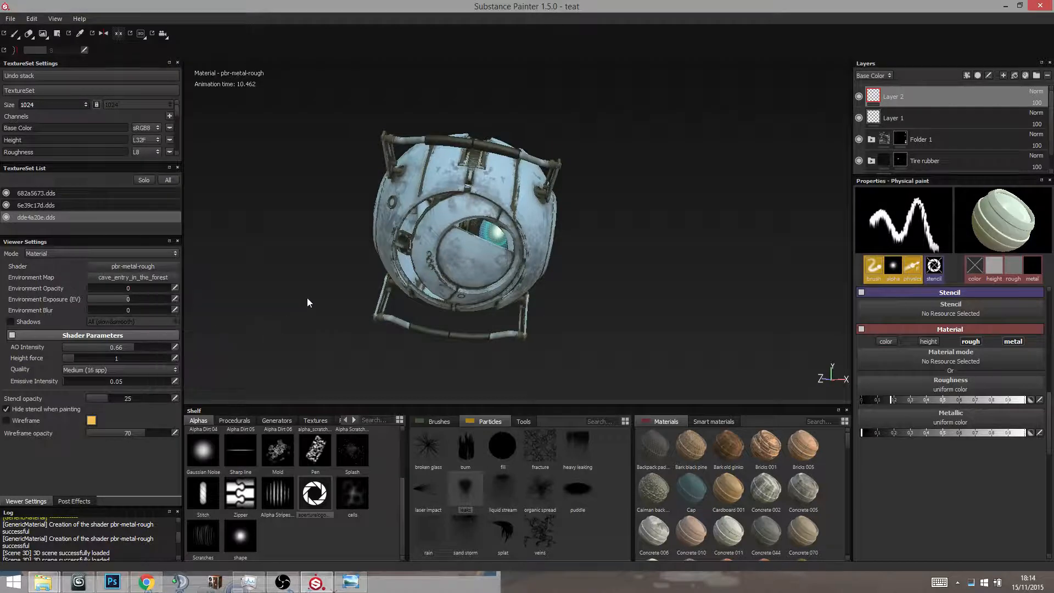
{"action": "left_click_drag", "start_coordinate": [346, 297], "coordinate": [314, 292], "text": "alt"}
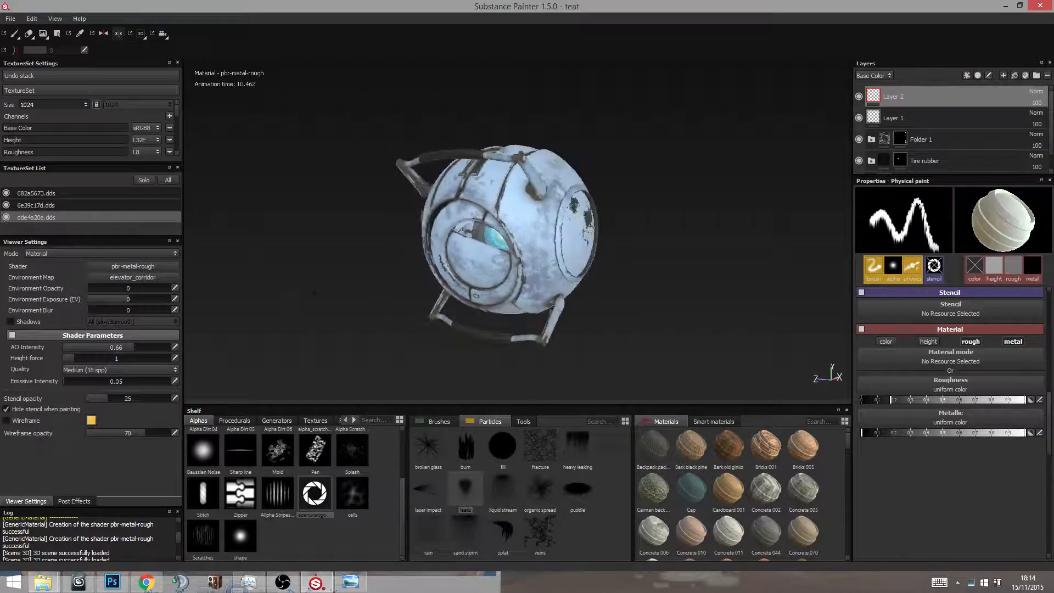
Step: Try the bonifacio_street and airport environment maps again for comparison
{"action": "left_click", "coordinate": [153, 278]}
{"action": "left_click", "coordinate": [226, 301]}
{"action": "left_click", "coordinate": [152, 276]}
{"action": "left_click", "coordinate": [212, 295]}
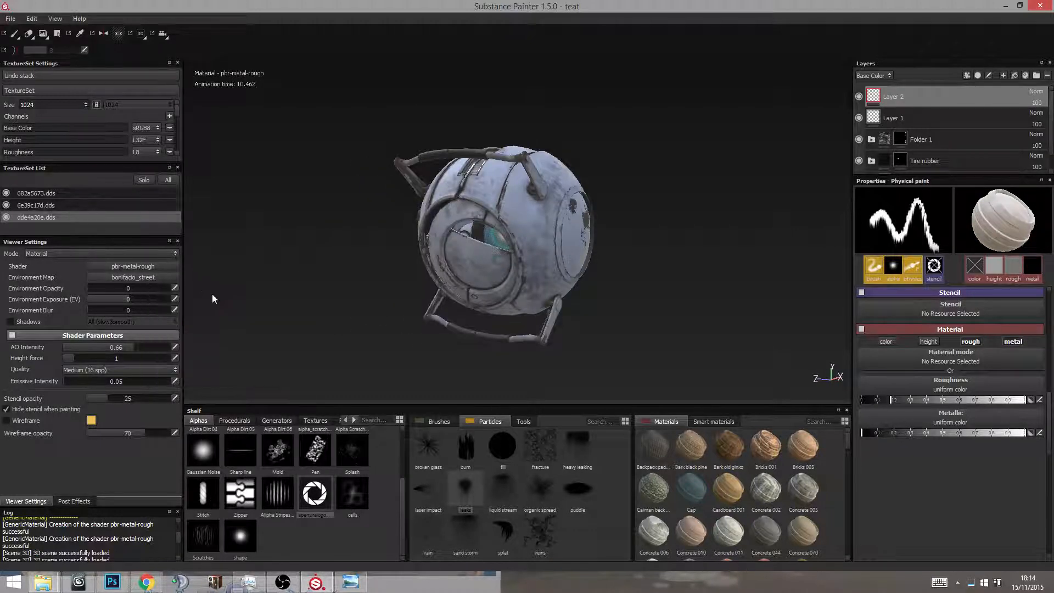
Step: Try the bonifacio_aragon_stairs environment map and inspect the model's reflections from several angles
{"action": "left_click", "coordinate": [156, 278]}
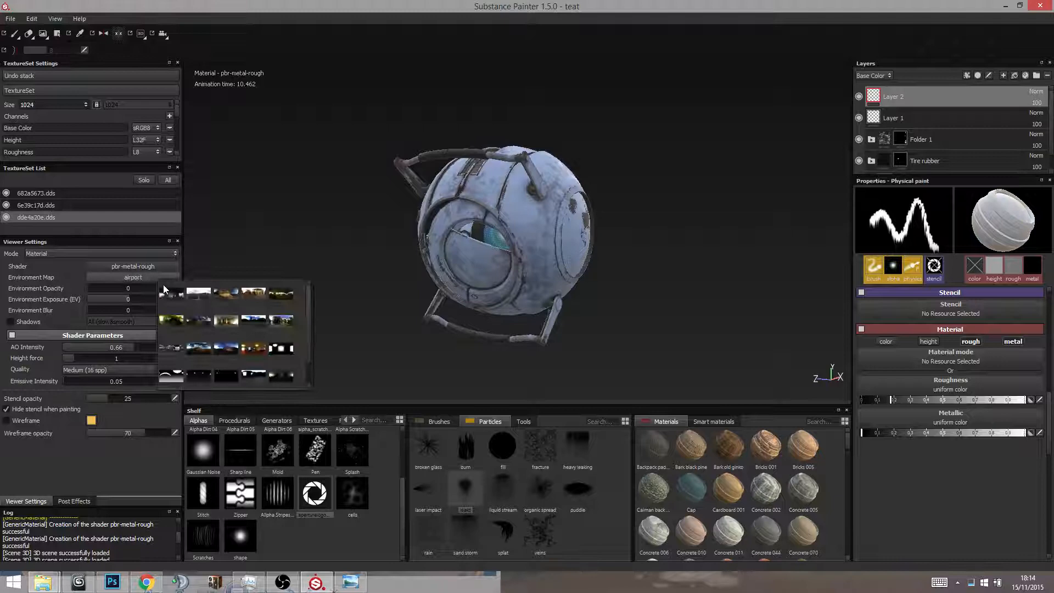
{"action": "left_click", "coordinate": [233, 294]}
{"action": "left_click_drag", "start_coordinate": [534, 281], "coordinate": [574, 264], "text": "alt"}
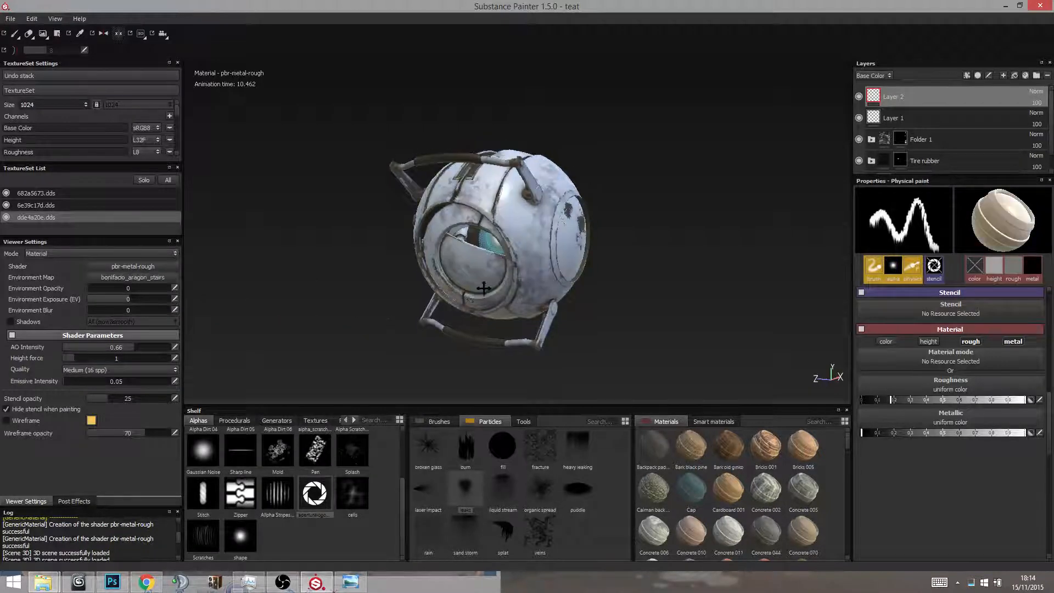
{"action": "middle_click_drag", "start_coordinate": [574, 263], "coordinate": [495, 295], "text": "alt"}
{"action": "left_click_drag", "start_coordinate": [495, 295], "coordinate": [412, 306], "text": "alt"}
{"action": "middle_click_drag", "start_coordinate": [412, 305], "coordinate": [476, 307], "text": "alt"}
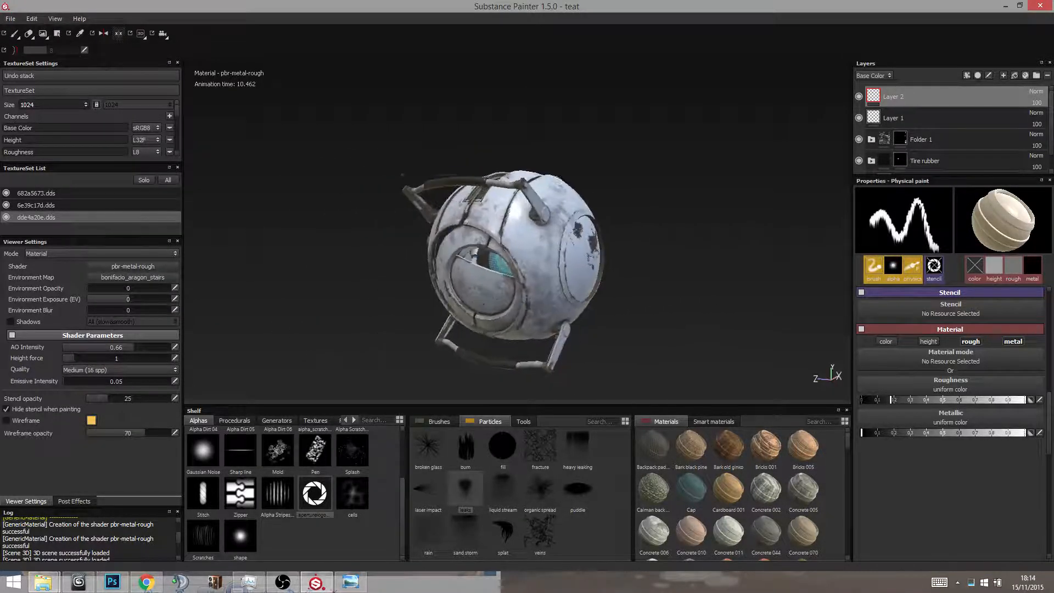
{"action": "left_click_drag", "start_coordinate": [477, 307], "coordinate": [536, 327], "text": "alt"}
{"action": "scroll", "coordinate": [549, 313], "scroll_direction": "down", "scroll_amount": 1}
{"action": "scroll", "coordinate": [558, 312], "scroll_direction": "up", "scroll_amount": 4}
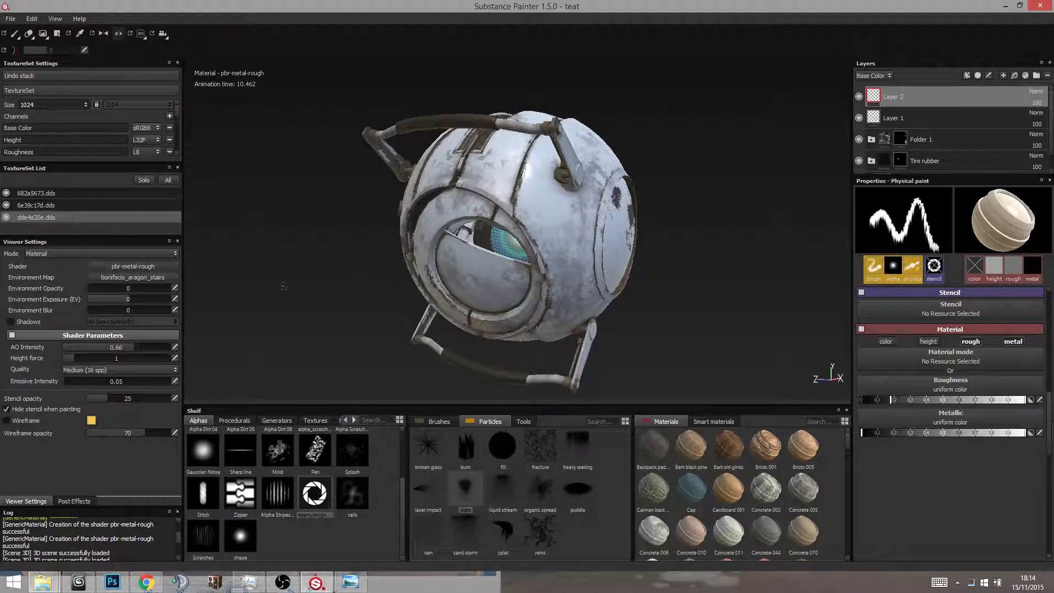
Step: Raise the environment opacity to 100 to view the model against the background, and set it back to 0
{"action": "left_click_drag", "start_coordinate": [92, 288], "coordinate": [184, 298]}
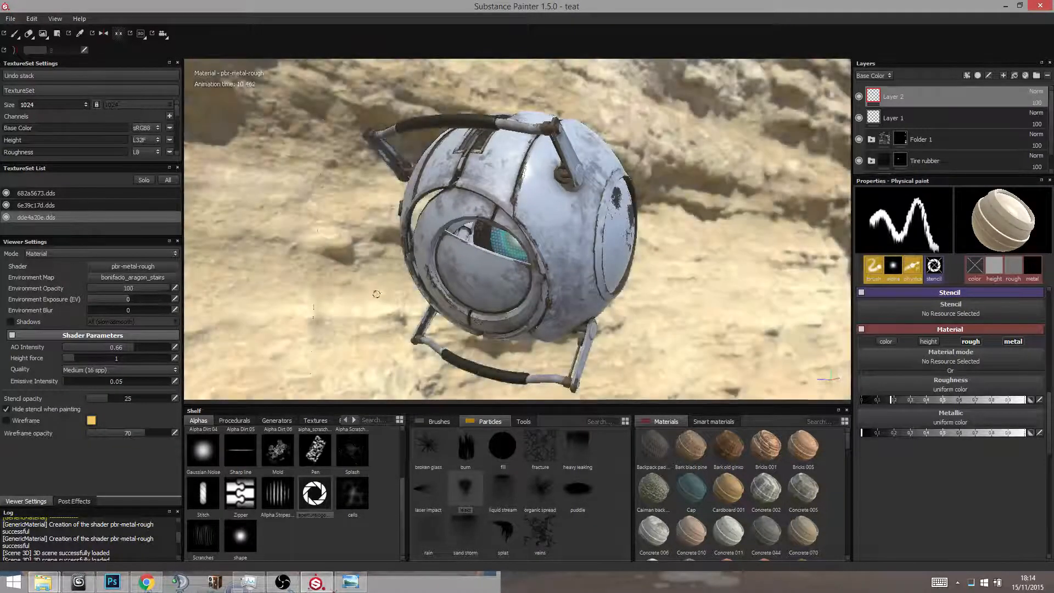
{"action": "left_click_drag", "start_coordinate": [377, 292], "coordinate": [580, 308], "text": "alt"}
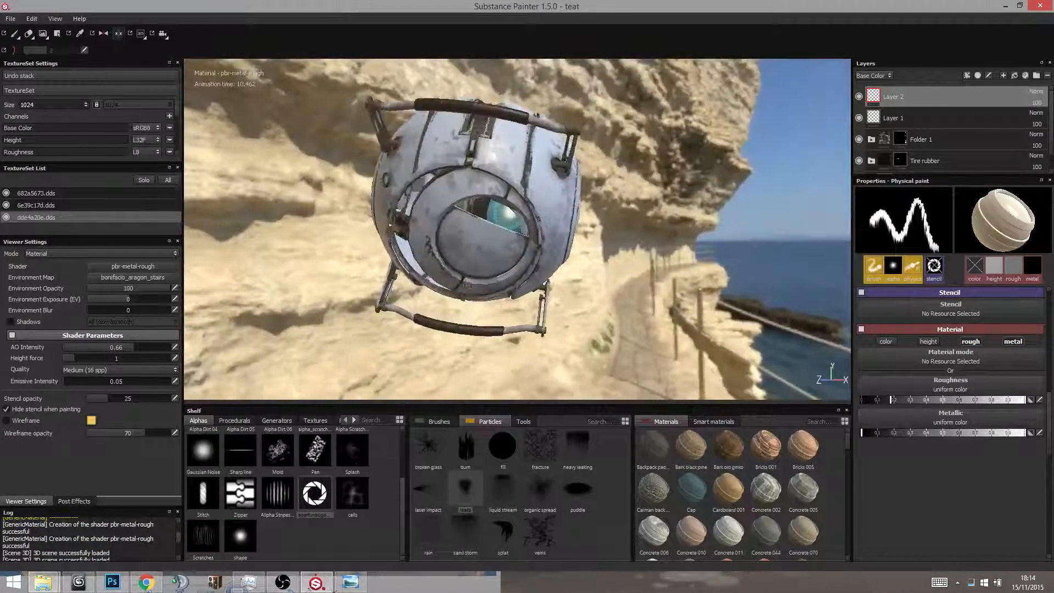
{"action": "left_click", "coordinate": [147, 278]}
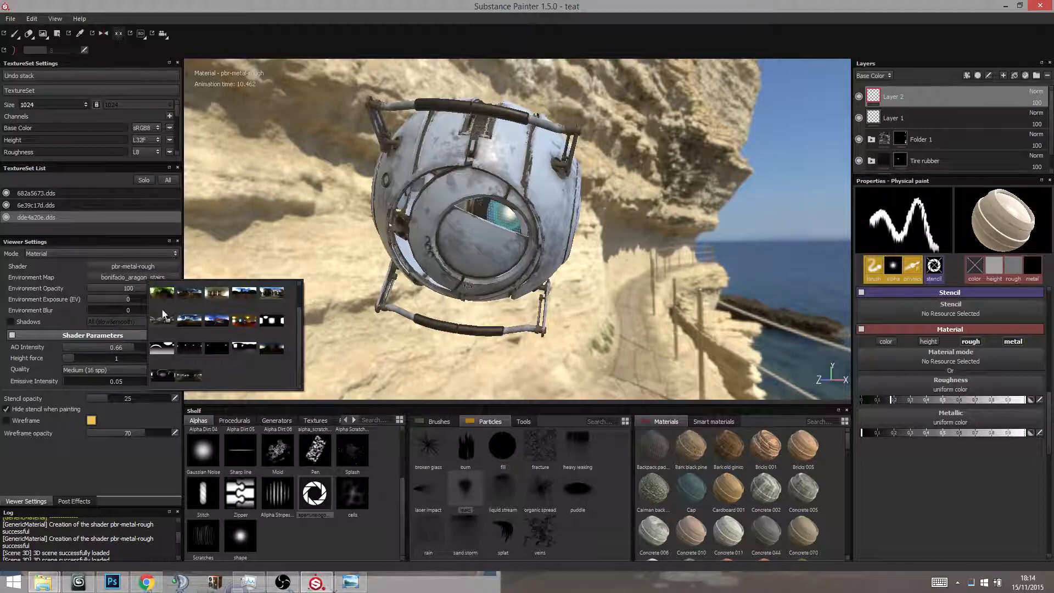
{"action": "left_click", "coordinate": [83, 287]}
{"action": "left_click", "coordinate": [107, 280]}
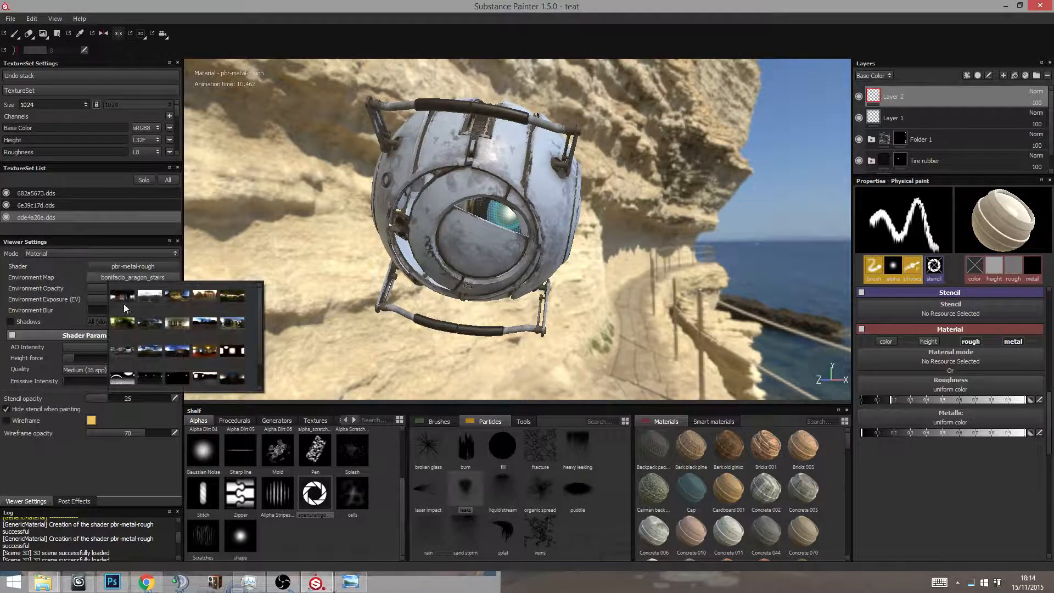
{"action": "left_click", "coordinate": [234, 176]}
{"action": "left_click_drag", "start_coordinate": [609, 203], "coordinate": [247, 277], "text": "alt"}
{"action": "left_click_drag", "start_coordinate": [134, 289], "coordinate": [77, 289]}
{"action": "scroll", "coordinate": [385, 258], "scroll_direction": "down", "scroll_amount": 2}
{"action": "left_click_drag", "start_coordinate": [384, 258], "coordinate": [335, 274], "text": "alt"}
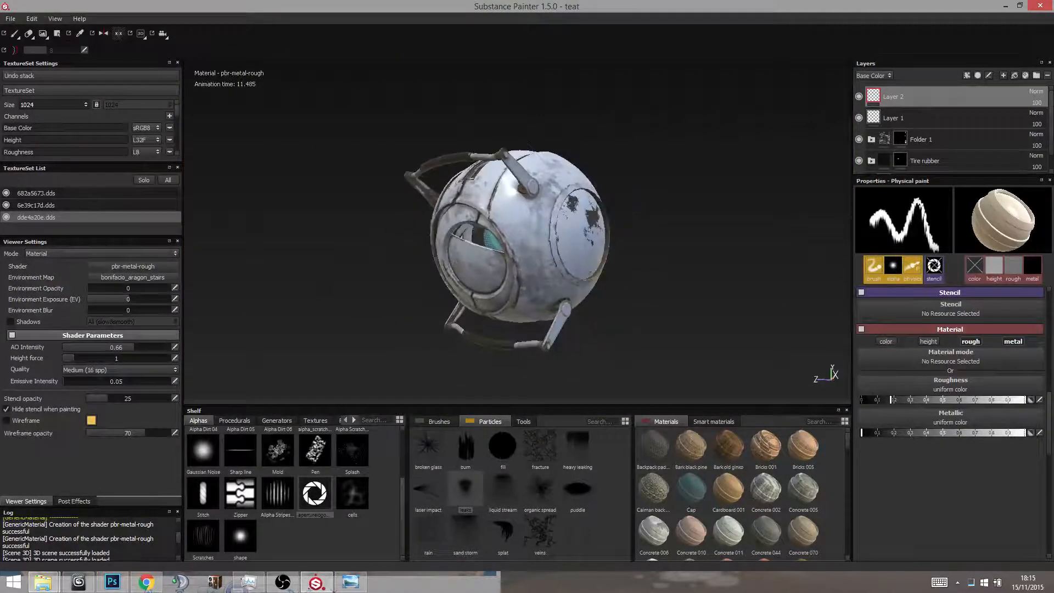
Step: Preview the model with shadows enabled from several angles, and disable the shadows again
{"action": "left_click", "coordinate": [37, 321]}
{"action": "left_click_drag", "start_coordinate": [379, 312], "coordinate": [588, 305], "text": "alt"}
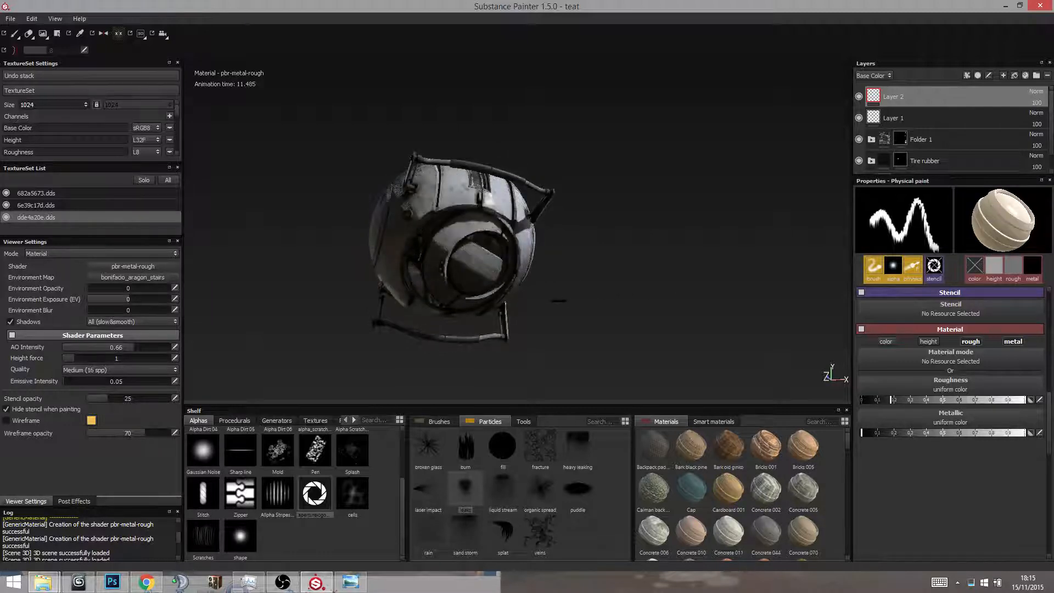
{"action": "left_click_drag", "start_coordinate": [559, 301], "coordinate": [579, 297], "text": "alt"}
{"action": "scroll", "coordinate": [538, 269], "scroll_direction": "up", "scroll_amount": 3}
{"action": "left_click_drag", "start_coordinate": [533, 263], "coordinate": [504, 258], "text": "alt"}
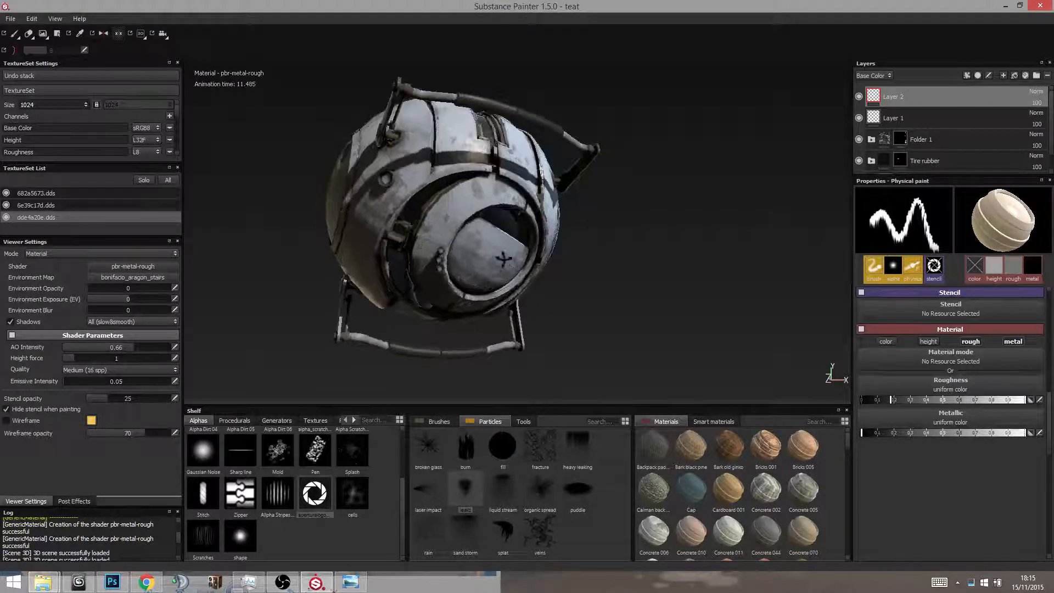
{"action": "scroll", "coordinate": [504, 258], "scroll_direction": "up", "scroll_amount": 3}
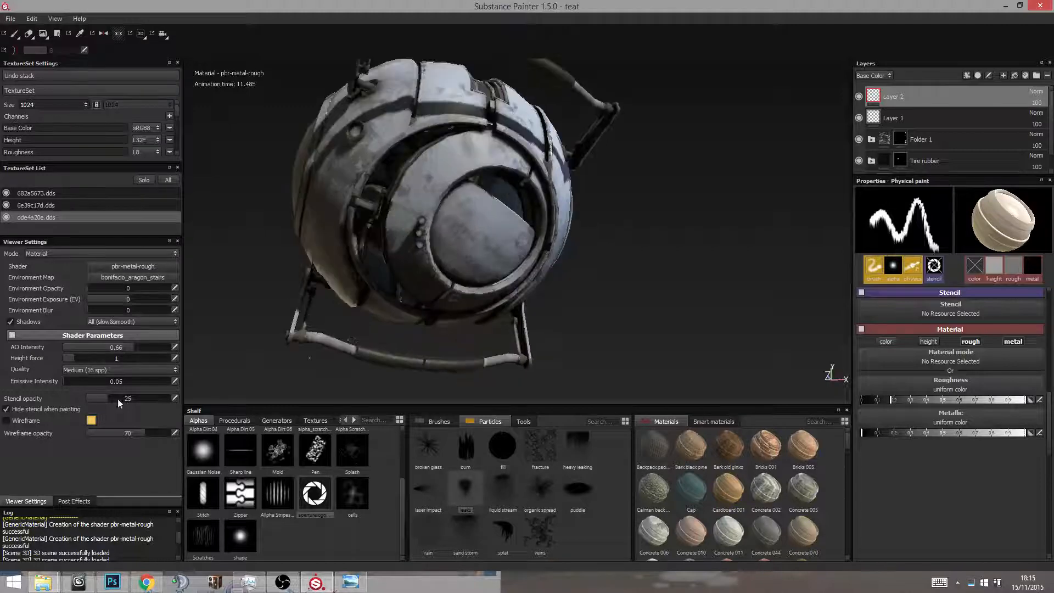
{"action": "left_click", "coordinate": [12, 322]}
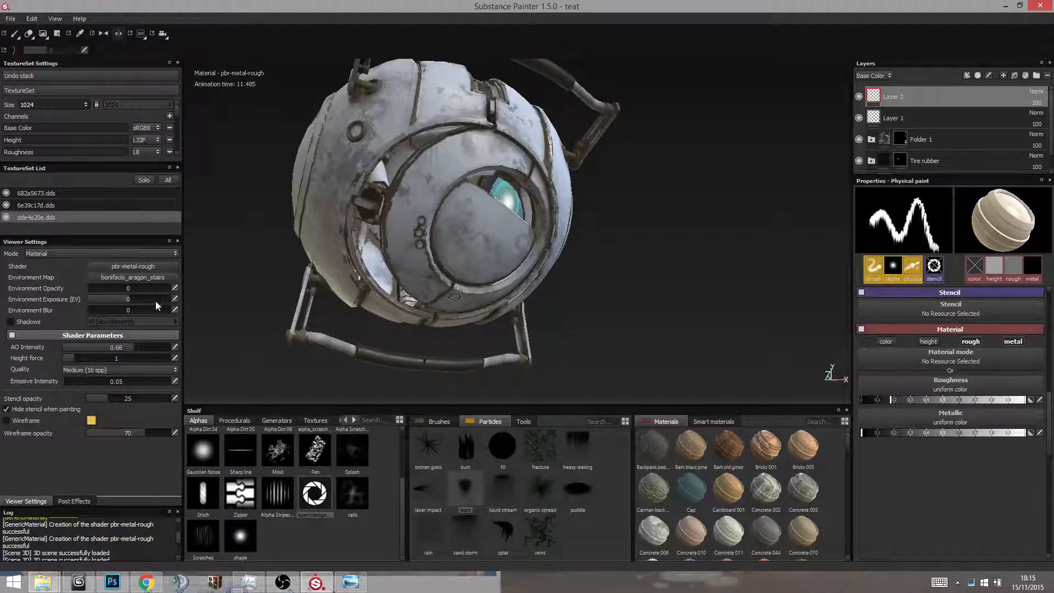
Step: Change the environment map to corsica_beach and go over the shader parameters
{"action": "left_click", "coordinate": [133, 278]}
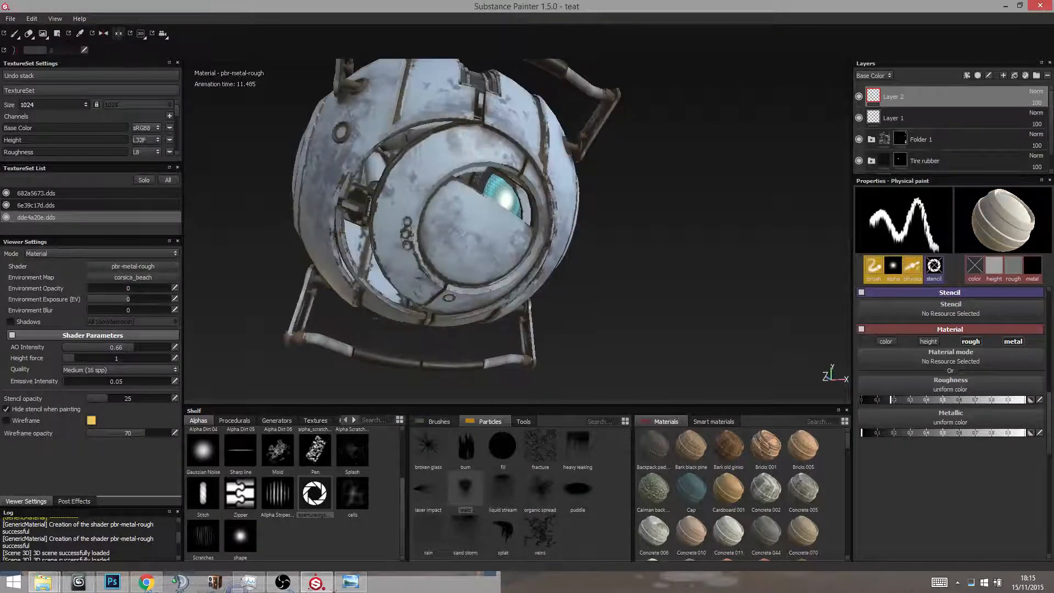
{"action": "mouse_move", "coordinate": [393, 312]}
{"action": "left_mouse_down", "text": "alt"}
{"action": "mouse_move", "coordinate": [376, 314]}
{"action": "mouse_move", "coordinate": [386, 315]}
{"action": "left_mouse_up", "text": "alt"}
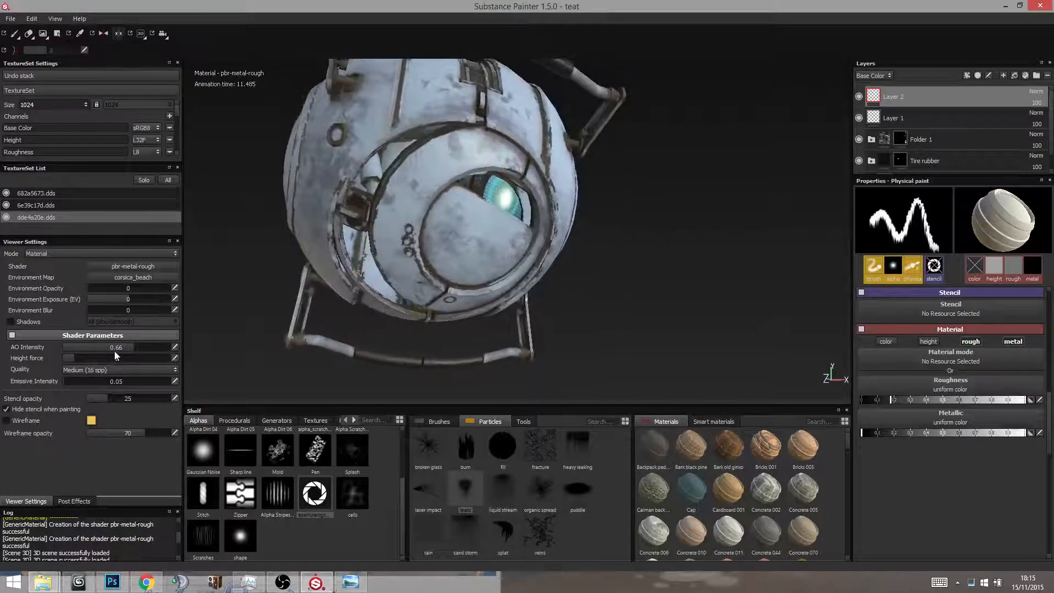
{"action": "mouse_move", "coordinate": [107, 348]}
{"action": "left_mouse_down"}
{"action": "mouse_move", "coordinate": [62, 347]}
{"action": "mouse_move", "coordinate": [156, 351]}
{"action": "mouse_move", "coordinate": [60, 360]}
{"action": "left_mouse_up"}
{"action": "left_click_drag", "start_coordinate": [122, 369], "coordinate": [153, 371]}
{"action": "mouse_move", "coordinate": [81, 372]}
{"action": "left_mouse_down"}
{"action": "mouse_move", "coordinate": [71, 371]}
{"action": "mouse_move", "coordinate": [77, 388]}
{"action": "left_mouse_up"}
Step: Activate post effects for the viewport and enable antialiasing
{"action": "left_click", "coordinate": [76, 501]}
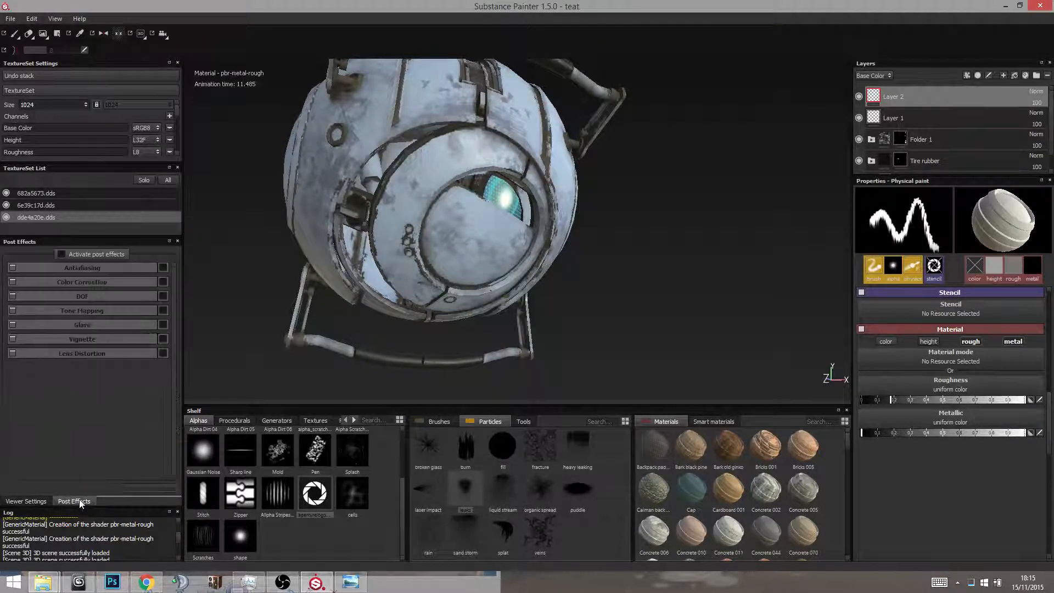
{"action": "left_click", "coordinate": [62, 254]}
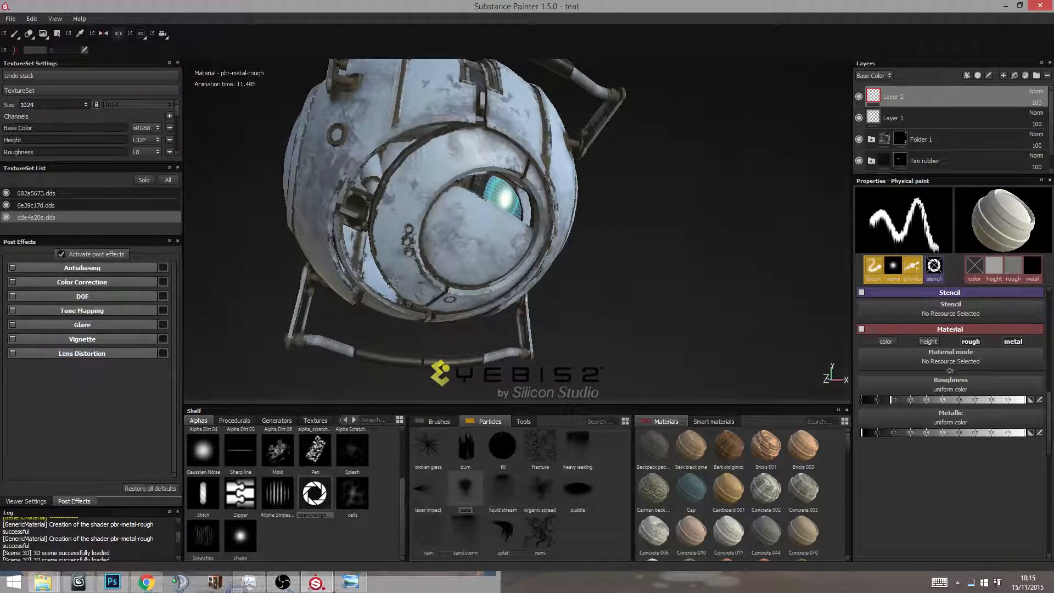
{"action": "left_click_drag", "start_coordinate": [606, 256], "coordinate": [494, 250], "text": "alt"}
{"action": "scroll", "coordinate": [492, 250], "scroll_direction": "down", "scroll_amount": 3}
{"action": "scroll", "coordinate": [486, 236], "scroll_direction": "up", "scroll_amount": 2}
{"action": "middle_click_drag", "start_coordinate": [494, 250], "coordinate": [494, 237], "text": "alt"}
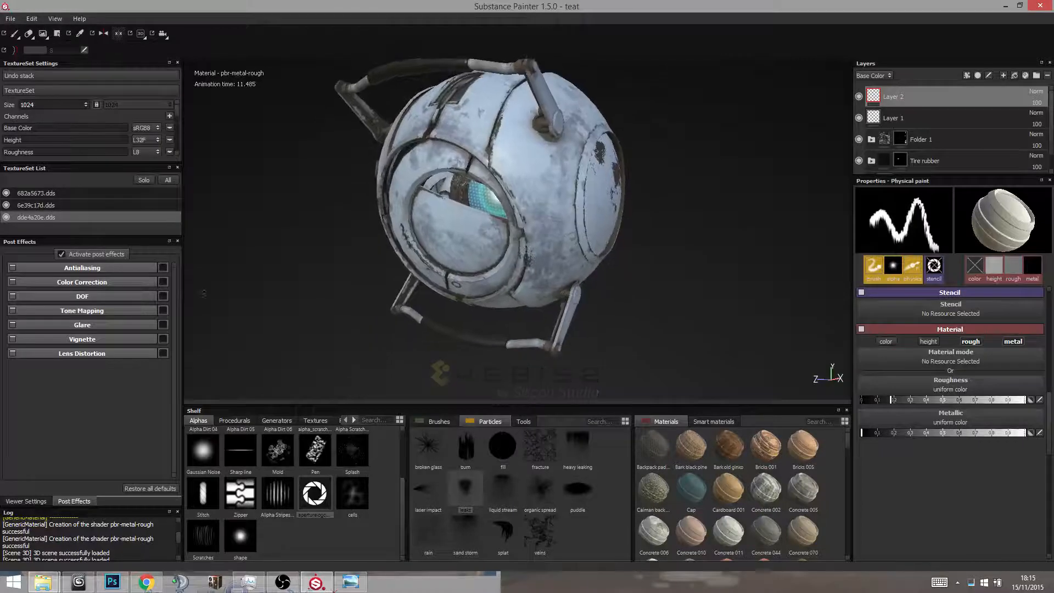
{"action": "left_click", "coordinate": [163, 282]}
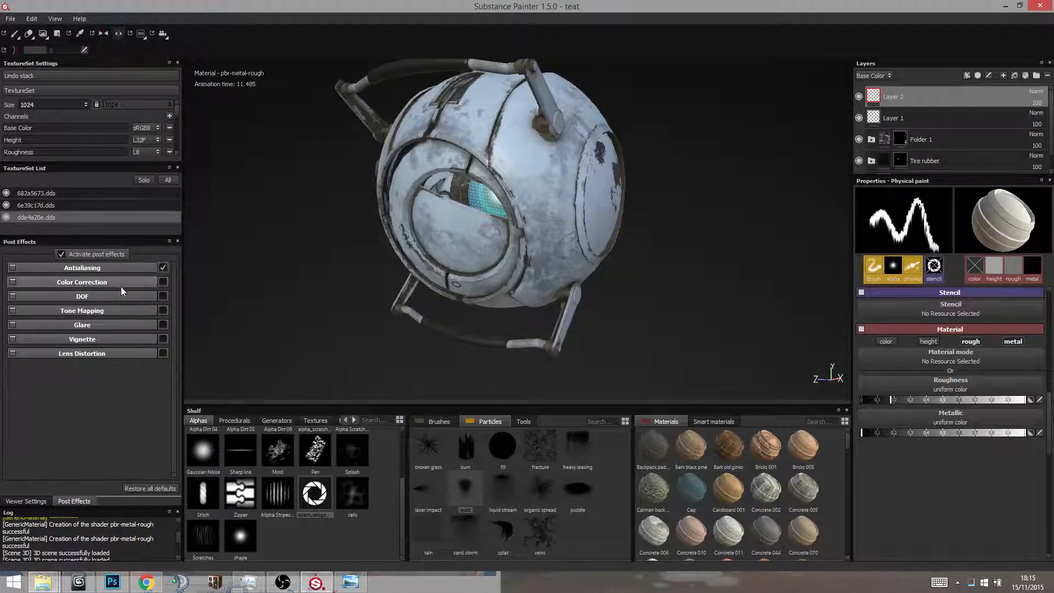
Step: Enable color correction with saturation 1.14, contrast 1.03, brightness 1.01 and bias 0.01
{"action": "left_click", "coordinate": [137, 285]}
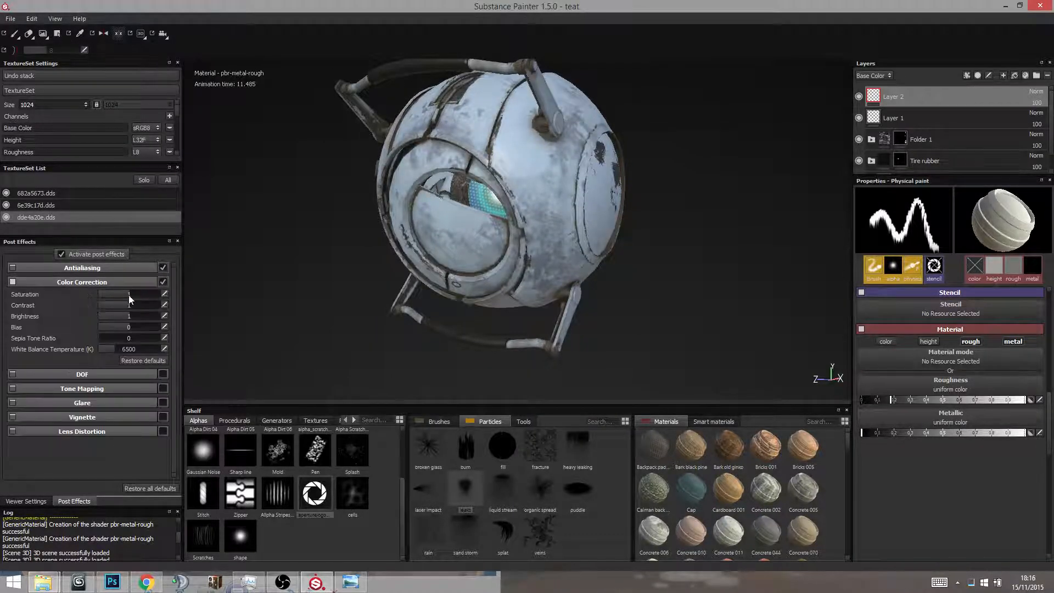
{"action": "left_click_drag", "start_coordinate": [131, 298], "coordinate": [123, 318]}
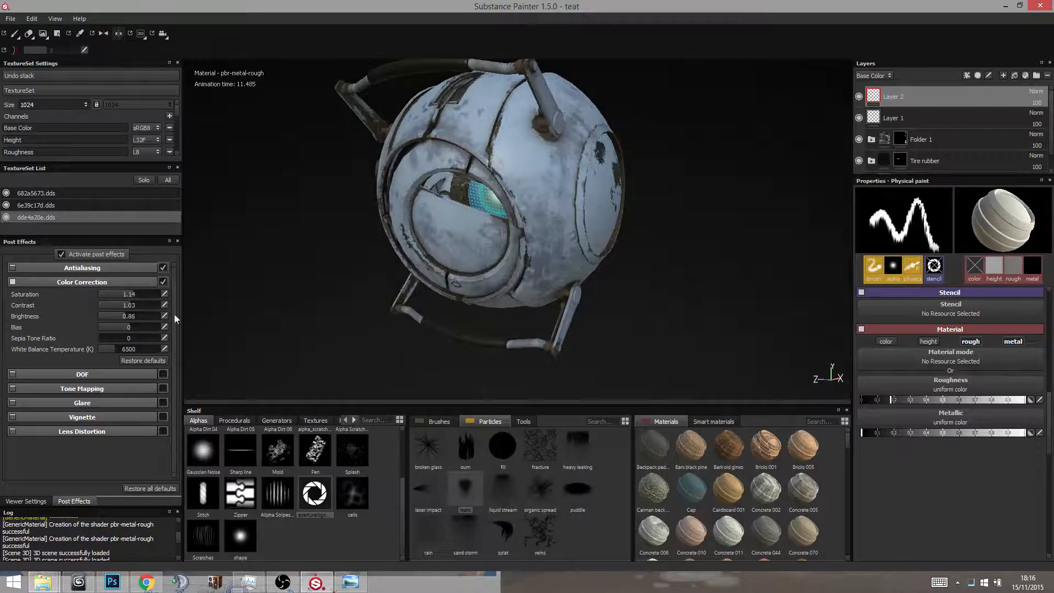
{"action": "left_click_drag", "start_coordinate": [372, 306], "coordinate": [378, 300], "text": "alt"}
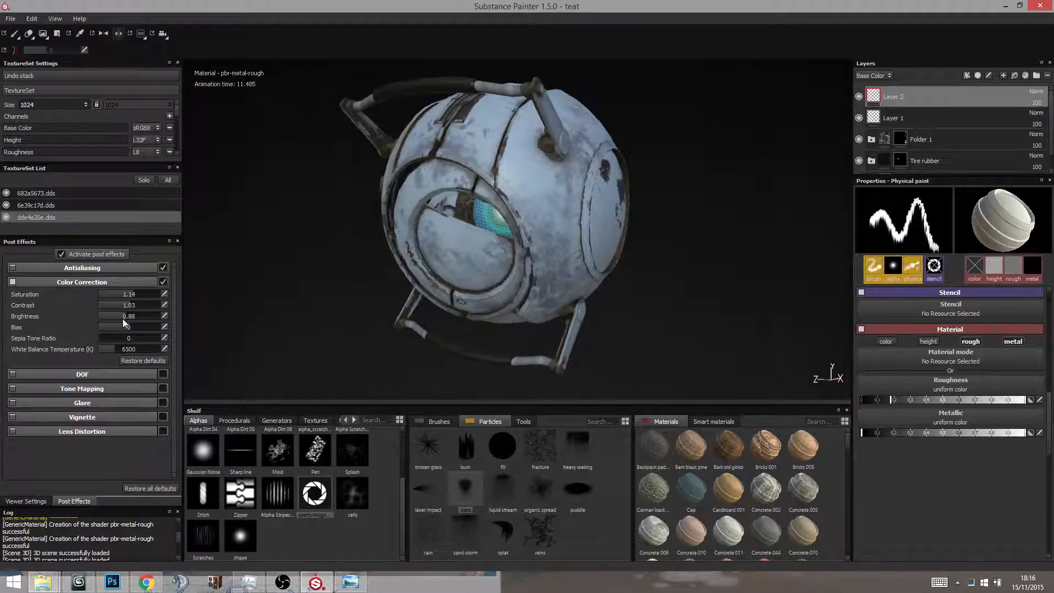
{"action": "left_click_drag", "start_coordinate": [123, 319], "coordinate": [130, 330]}
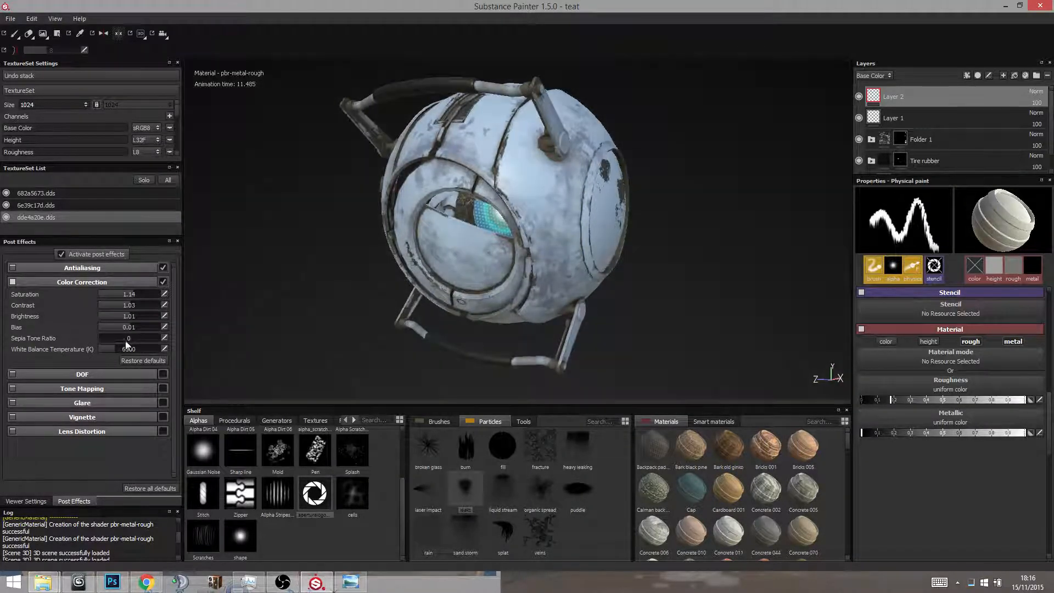
{"action": "left_click", "coordinate": [99, 282]}
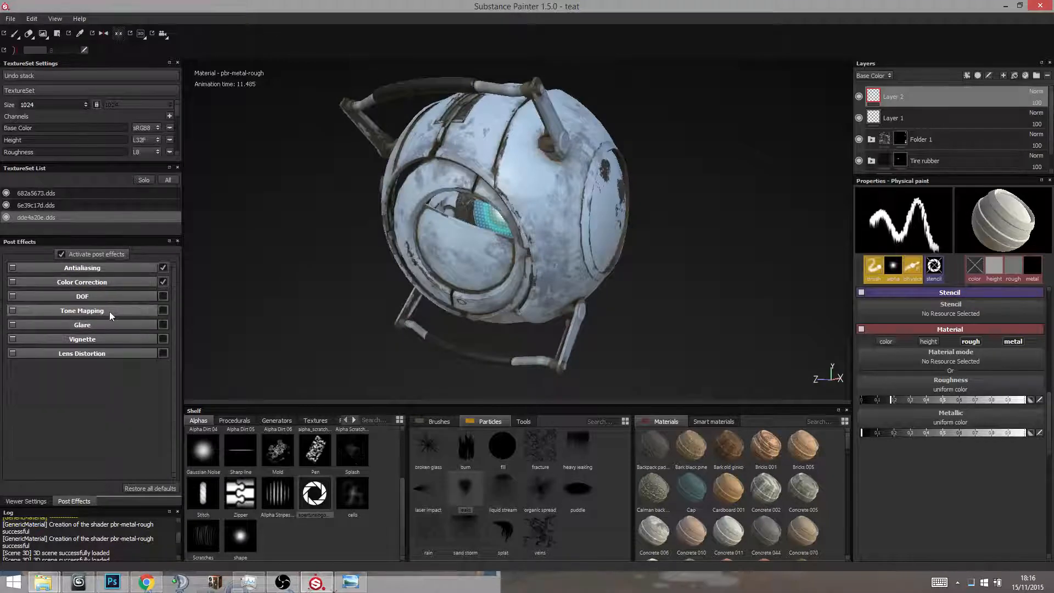
Step: Enable tone mapping and depth of field, setting the aperture diameter to 0.0088 and the focus distance to 0.1353
{"action": "left_click", "coordinate": [110, 311]}
{"action": "left_click", "coordinate": [163, 310]}
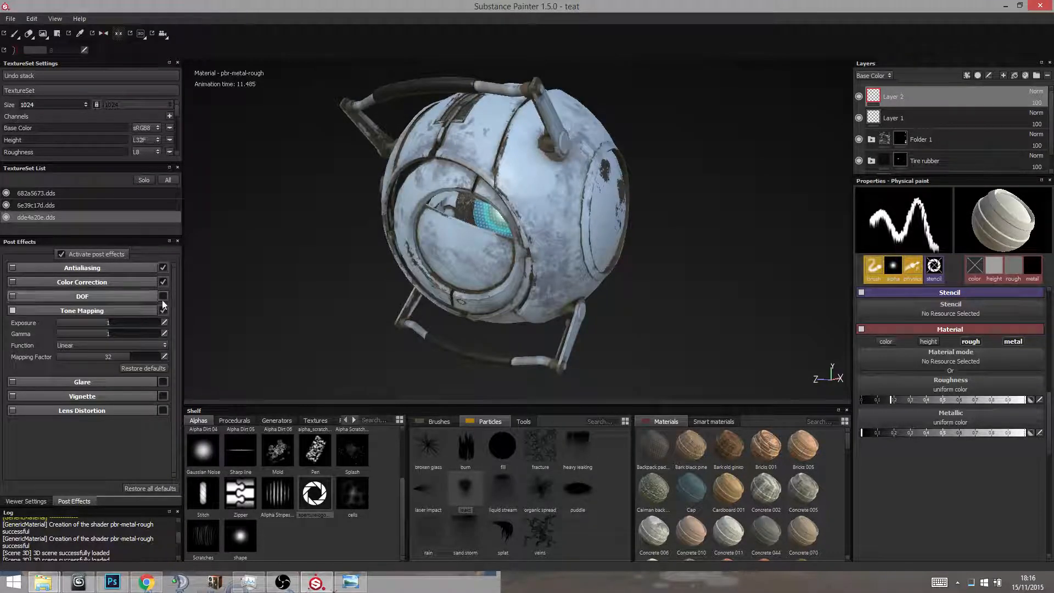
{"action": "left_click", "coordinate": [164, 296]}
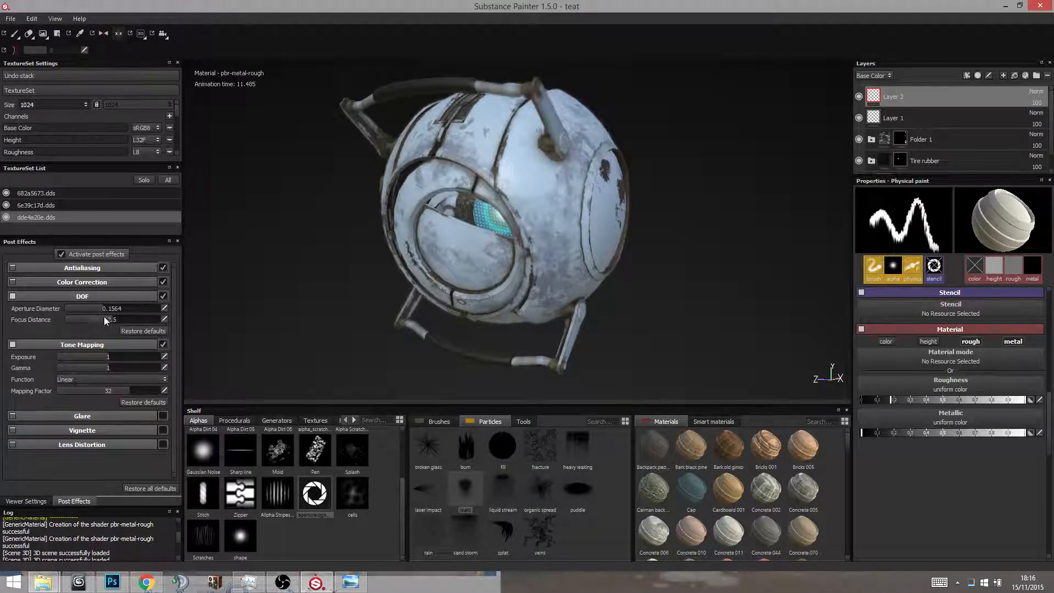
{"action": "mouse_move", "coordinate": [104, 316]}
{"action": "left_mouse_down"}
{"action": "mouse_move", "coordinate": [127, 321]}
{"action": "mouse_move", "coordinate": [106, 318]}
{"action": "mouse_move", "coordinate": [110, 308]}
{"action": "mouse_move", "coordinate": [84, 314]}
{"action": "left_mouse_up"}
{"action": "scroll", "coordinate": [529, 200], "scroll_direction": "up", "scroll_amount": 6}
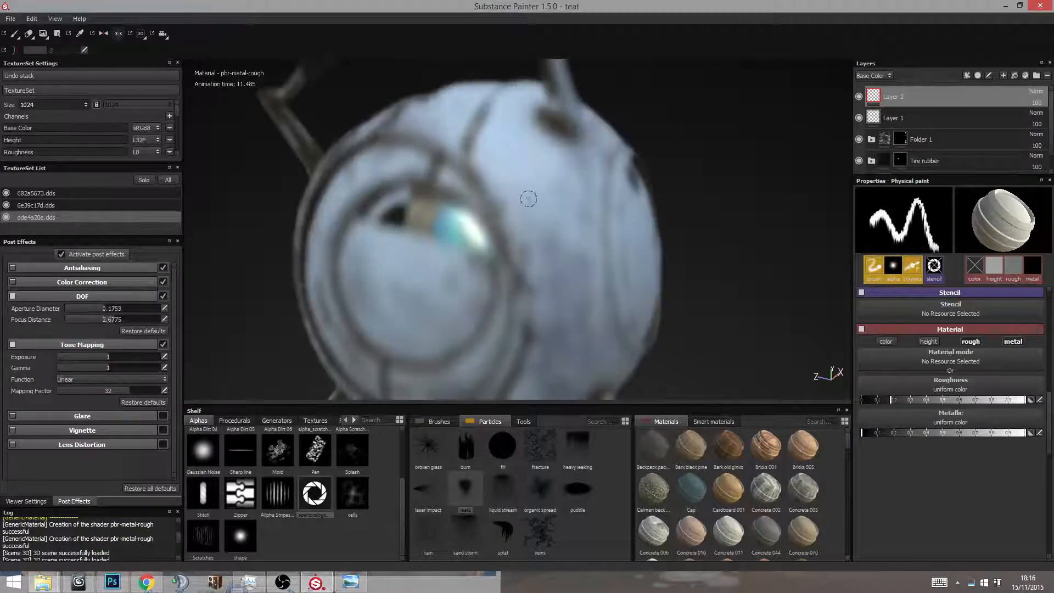
{"action": "mouse_move", "coordinate": [518, 202]}
{"action": "left_mouse_down", "text": "alt"}
{"action": "mouse_move", "coordinate": [492, 174]}
{"action": "mouse_move", "coordinate": [494, 256]}
{"action": "mouse_move", "coordinate": [492, 235]}
{"action": "mouse_move", "coordinate": [711, 325]}
{"action": "mouse_move", "coordinate": [736, 252]}
{"action": "mouse_move", "coordinate": [764, 306]}
{"action": "mouse_move", "coordinate": [688, 288]}
{"action": "mouse_move", "coordinate": [668, 165]}
{"action": "left_mouse_up", "text": "alt"}
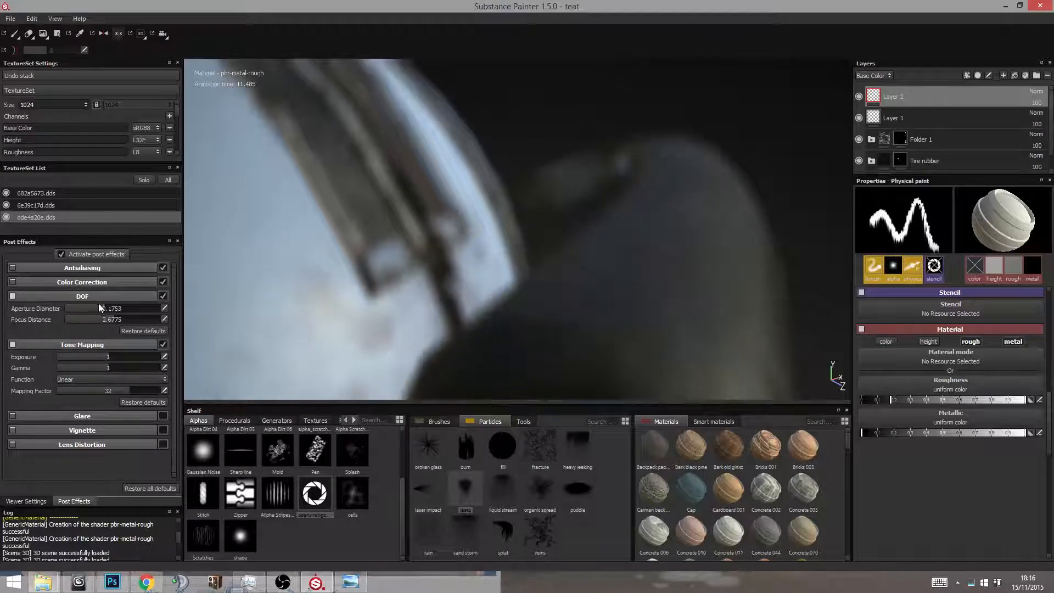
{"action": "left_click_drag", "start_coordinate": [97, 303], "coordinate": [75, 315]}
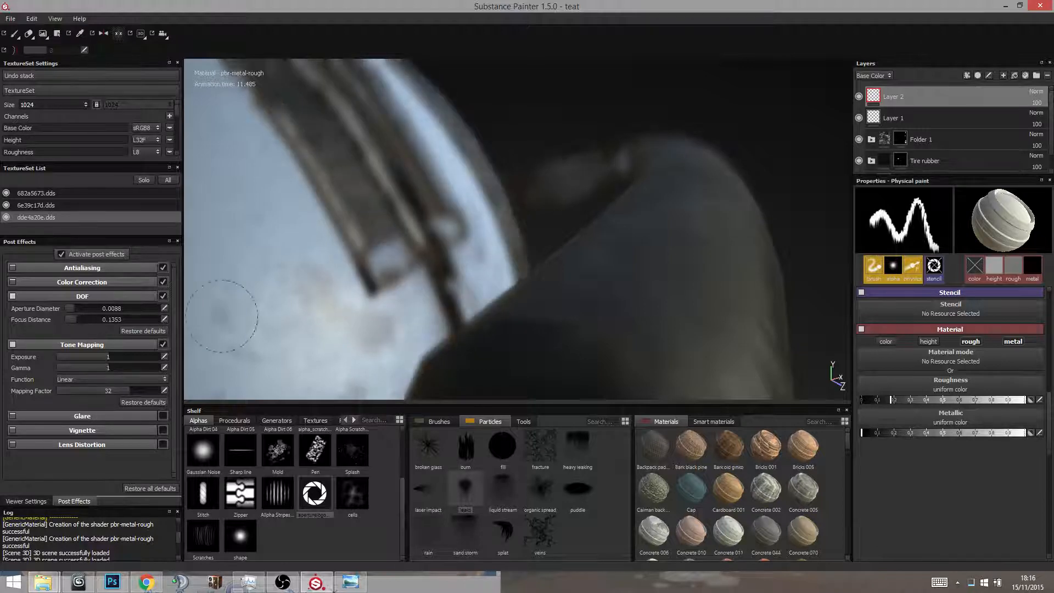
Step: Turn off depth of field and try out the exposure and gamma of the tone mapping
{"action": "left_click_drag", "start_coordinate": [218, 305], "coordinate": [500, 273], "text": "alt"}
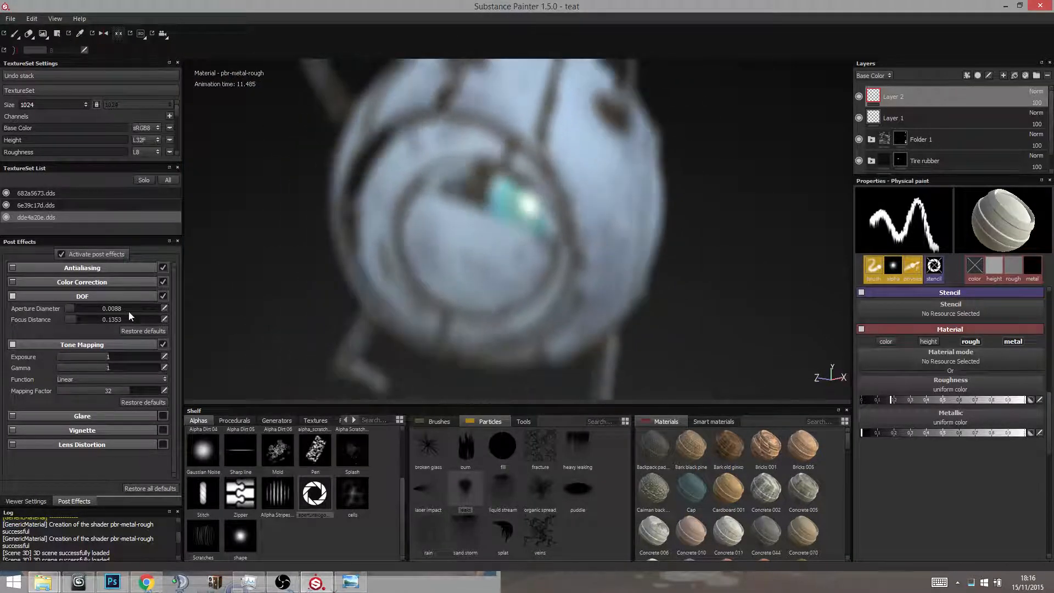
{"action": "left_click", "coordinate": [163, 296]}
{"action": "left_click", "coordinate": [144, 296]}
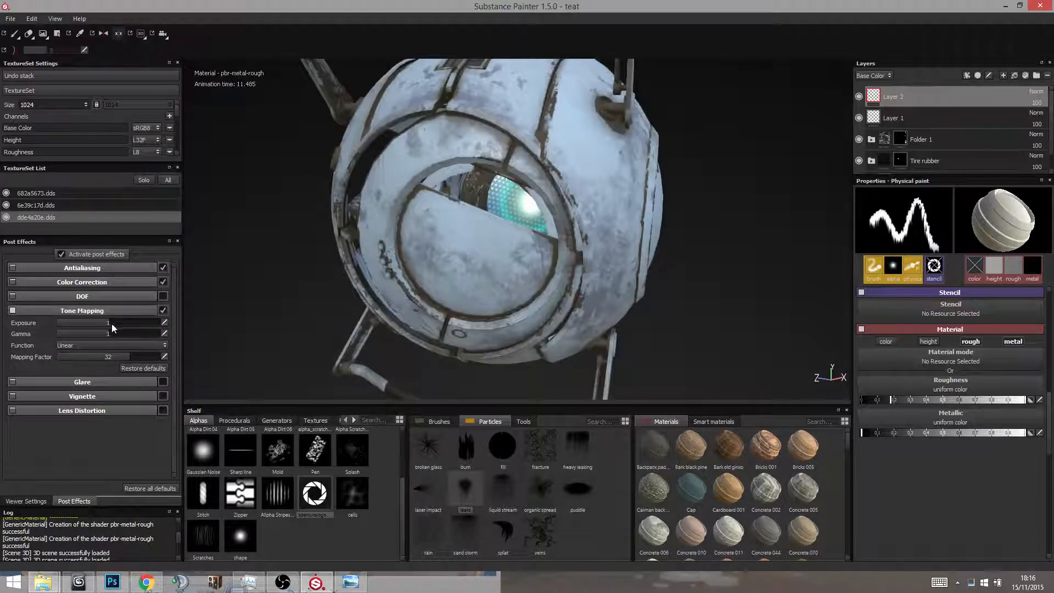
{"action": "left_click_drag", "start_coordinate": [110, 324], "coordinate": [107, 336]}
{"action": "left_click_drag", "start_coordinate": [363, 291], "coordinate": [330, 291], "text": "alt"}
{"action": "left_click", "coordinate": [68, 311]}
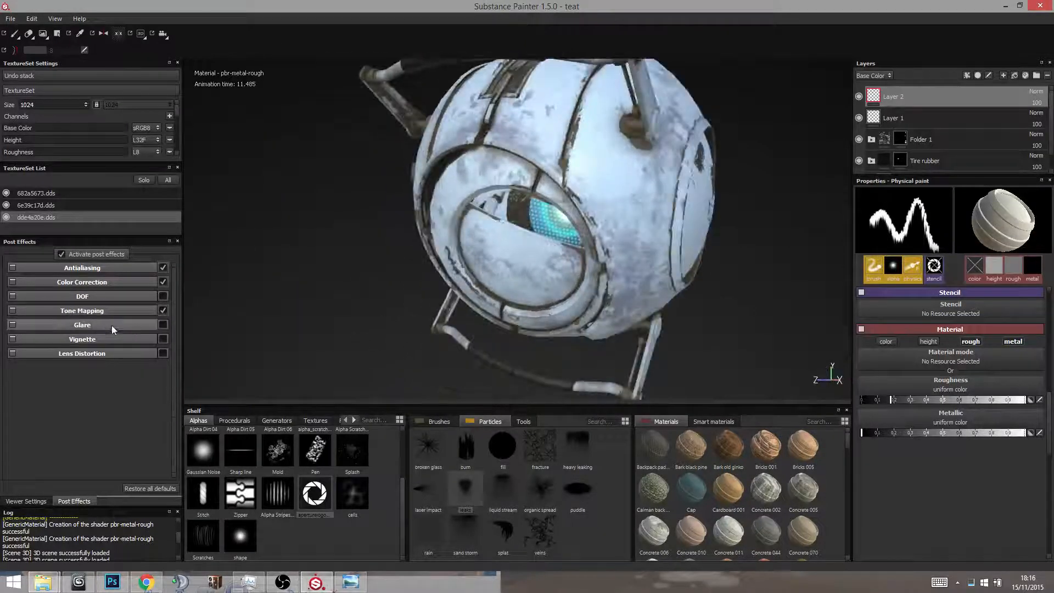
Step: Enable the glare effect with luminance 0.19 and threshold 0.26
{"action": "left_click", "coordinate": [163, 325]}
{"action": "left_click", "coordinate": [132, 325]}
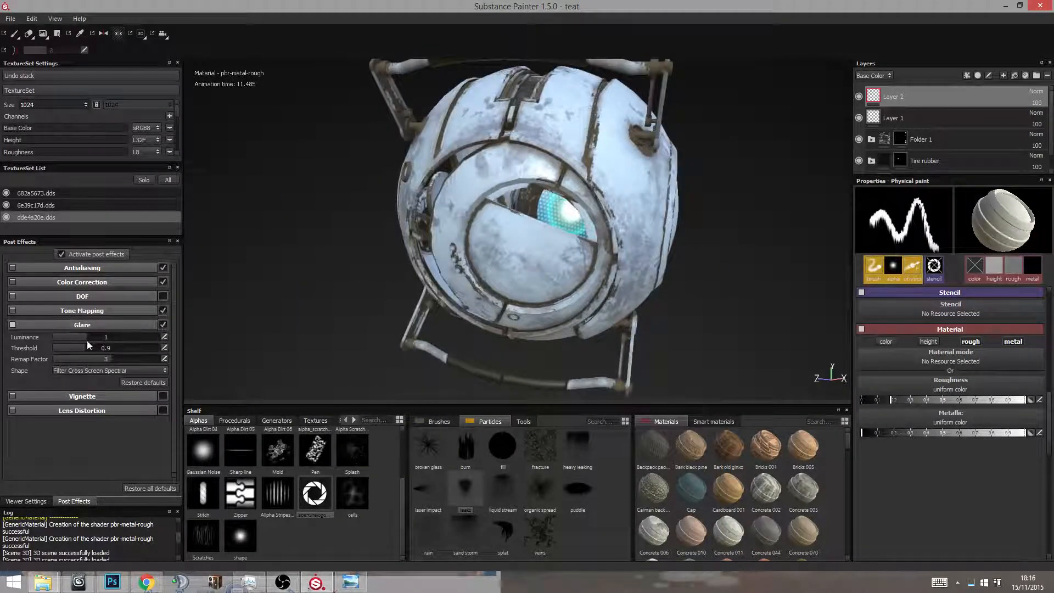
{"action": "left_click_drag", "start_coordinate": [88, 340], "coordinate": [68, 348]}
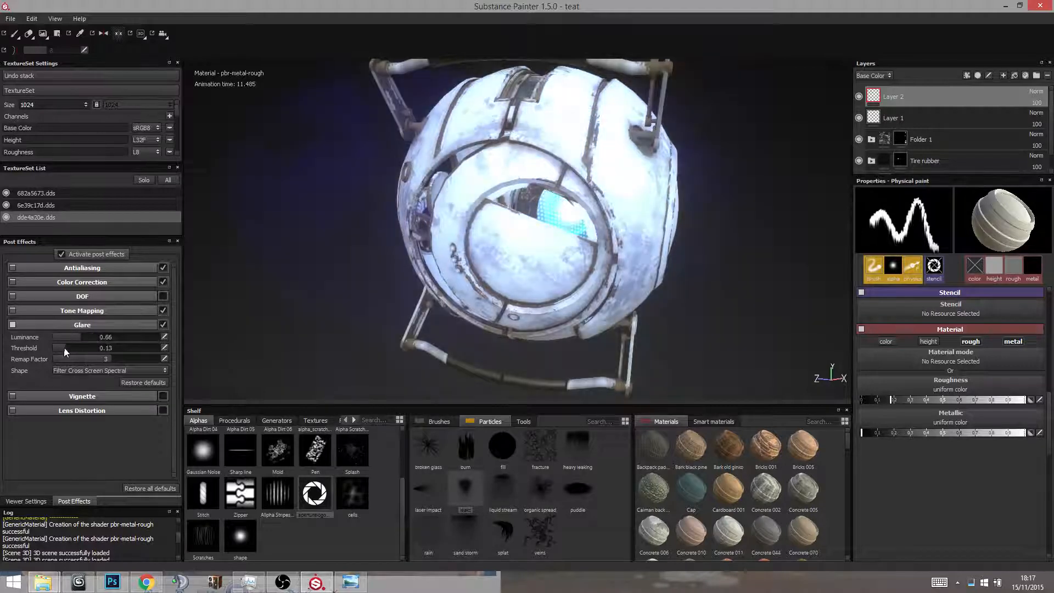
{"action": "left_click_drag", "start_coordinate": [334, 301], "coordinate": [93, 344], "text": "alt"}
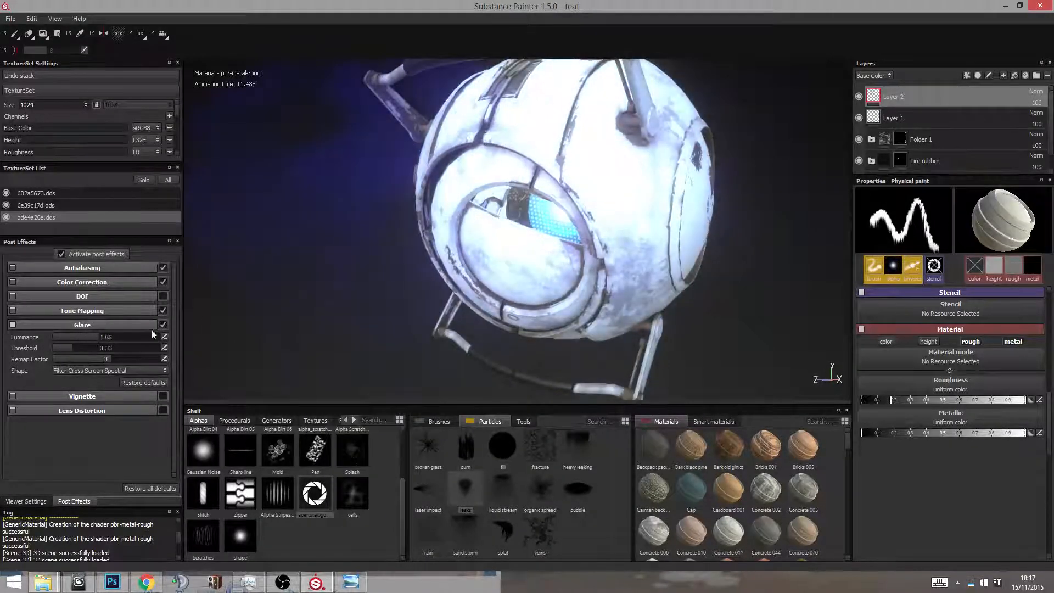
{"action": "mouse_move", "coordinate": [318, 319]}
{"action": "left_mouse_down", "text": "alt"}
{"action": "mouse_move", "coordinate": [437, 311]}
{"action": "mouse_move", "coordinate": [325, 314]}
{"action": "left_mouse_up", "text": "alt"}
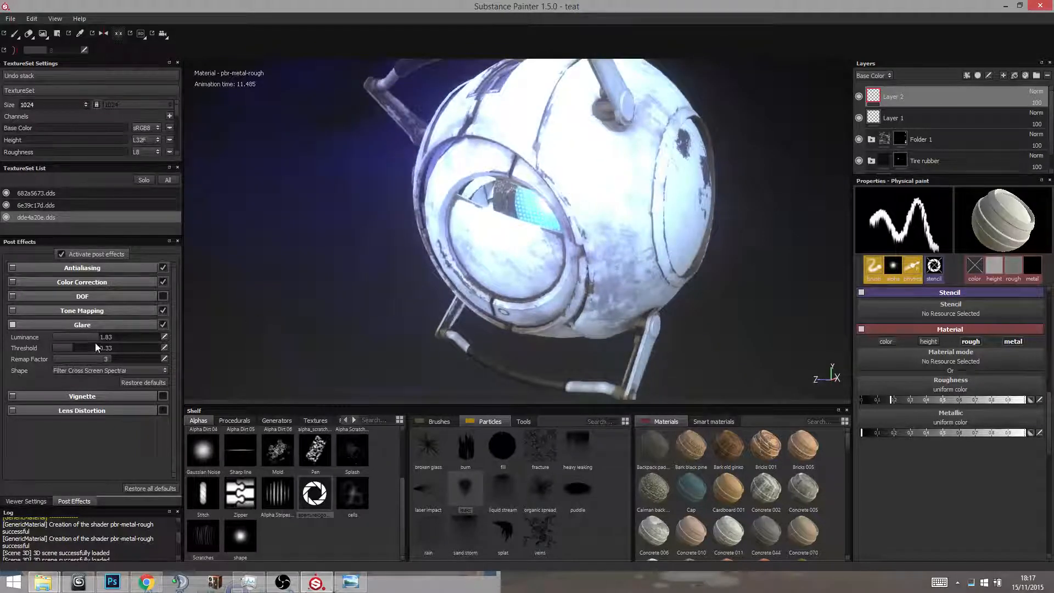
{"action": "left_click_drag", "start_coordinate": [86, 343], "coordinate": [74, 340]}
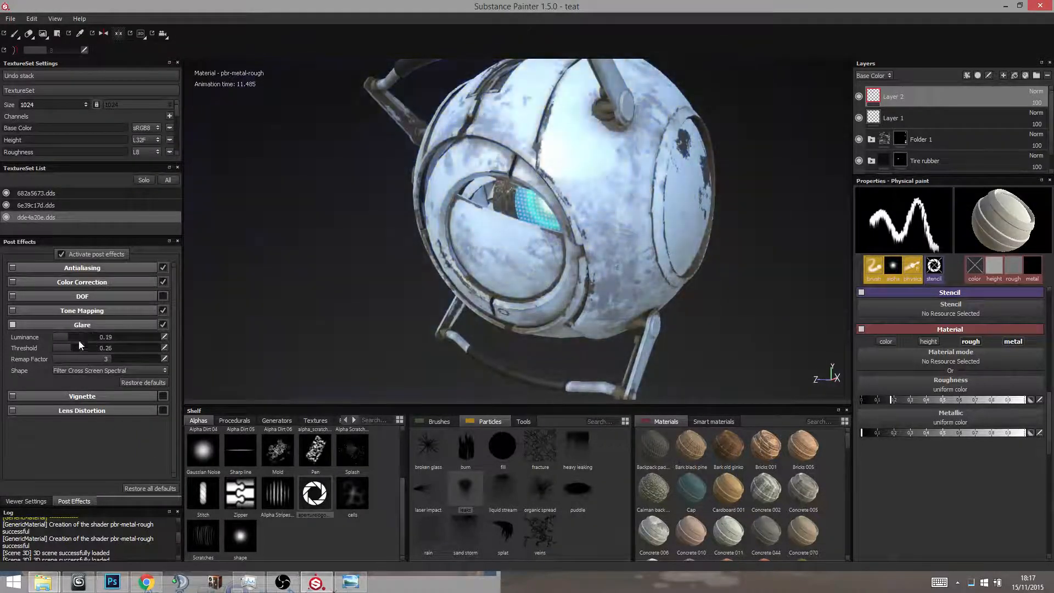
{"action": "left_click", "coordinate": [98, 325]}
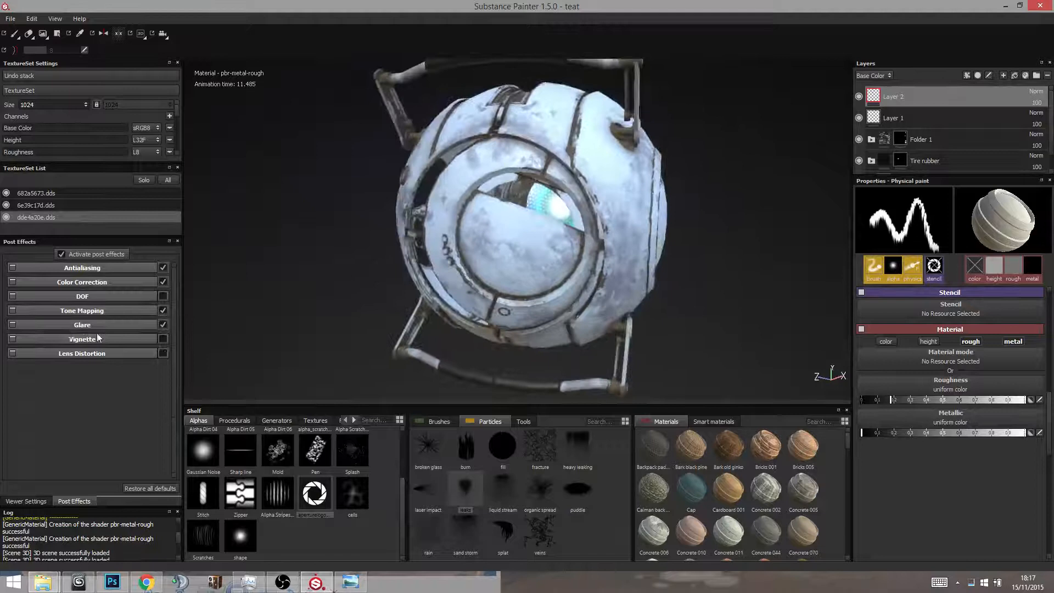
Step: Try the vignette effect on the viewport at strength 0.68
{"action": "left_click", "coordinate": [158, 339]}
{"action": "left_click", "coordinate": [163, 339]}
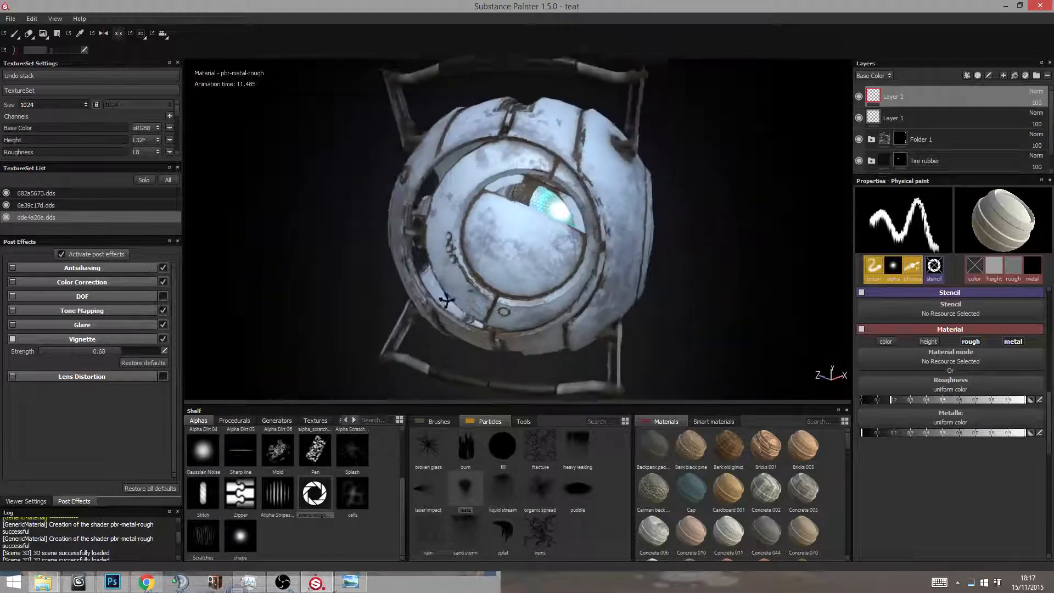
{"action": "left_click_drag", "start_coordinate": [447, 248], "coordinate": [401, 246], "text": "alt"}
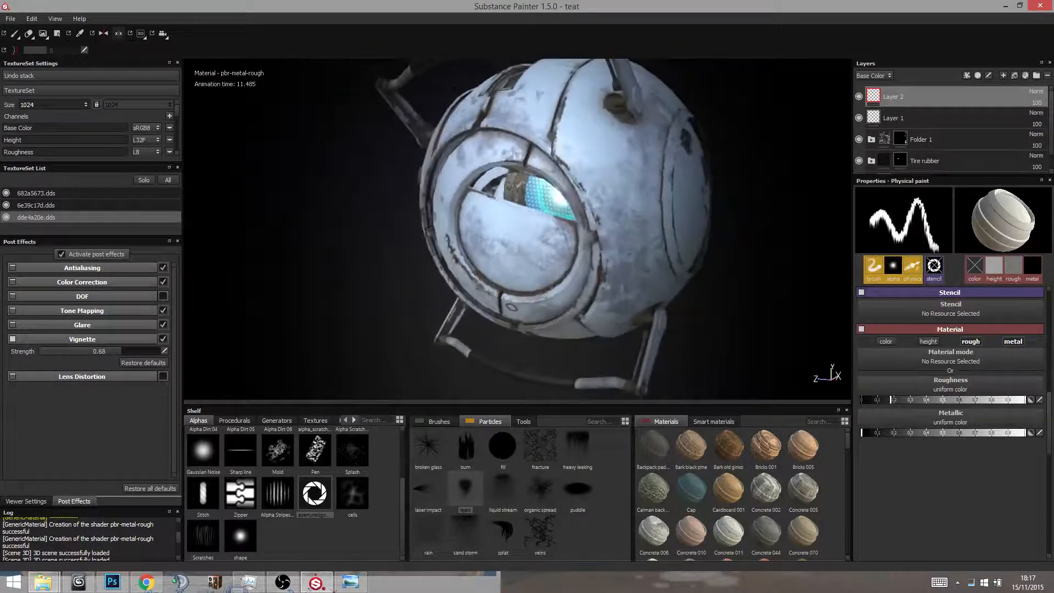
{"action": "left_click", "coordinate": [163, 339]}
{"action": "left_click", "coordinate": [148, 339]}
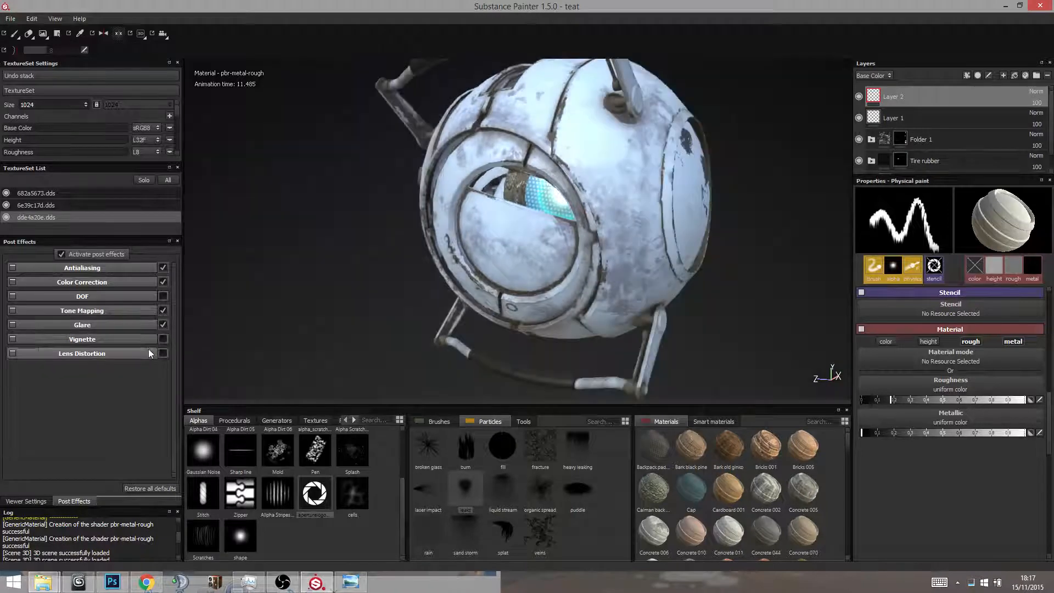
Step: Try lens distortion with the FOV at 151.36 on a close view of the eye
{"action": "left_click", "coordinate": [163, 353]}
{"action": "left_click", "coordinate": [154, 353]}
{"action": "left_click_drag", "start_coordinate": [90, 377], "coordinate": [145, 377]}
{"action": "left_click_drag", "start_coordinate": [433, 225], "coordinate": [614, 340], "text": "alt"}
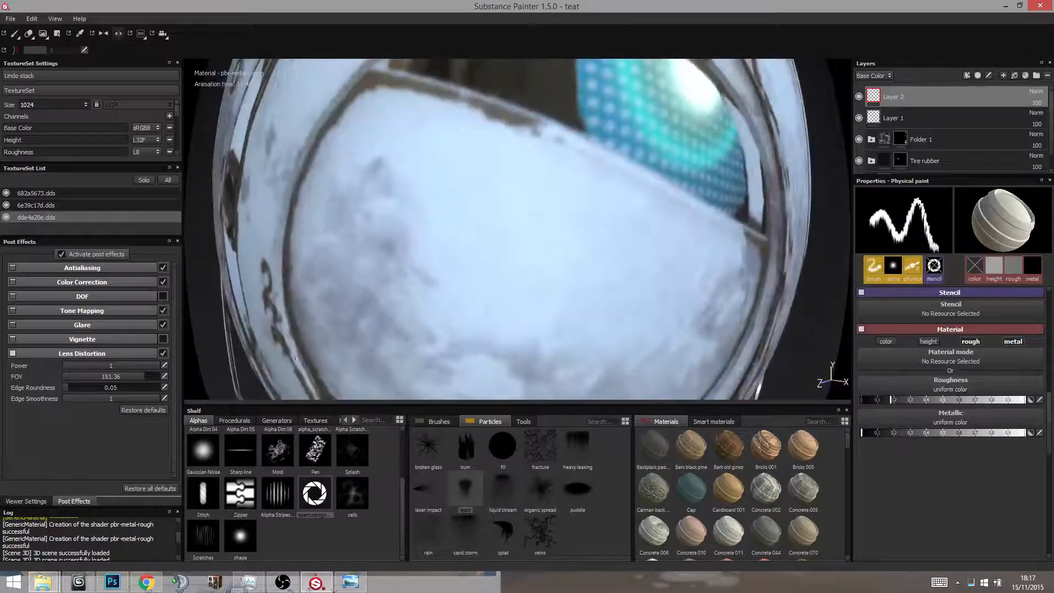
{"action": "left_click", "coordinate": [163, 354]}
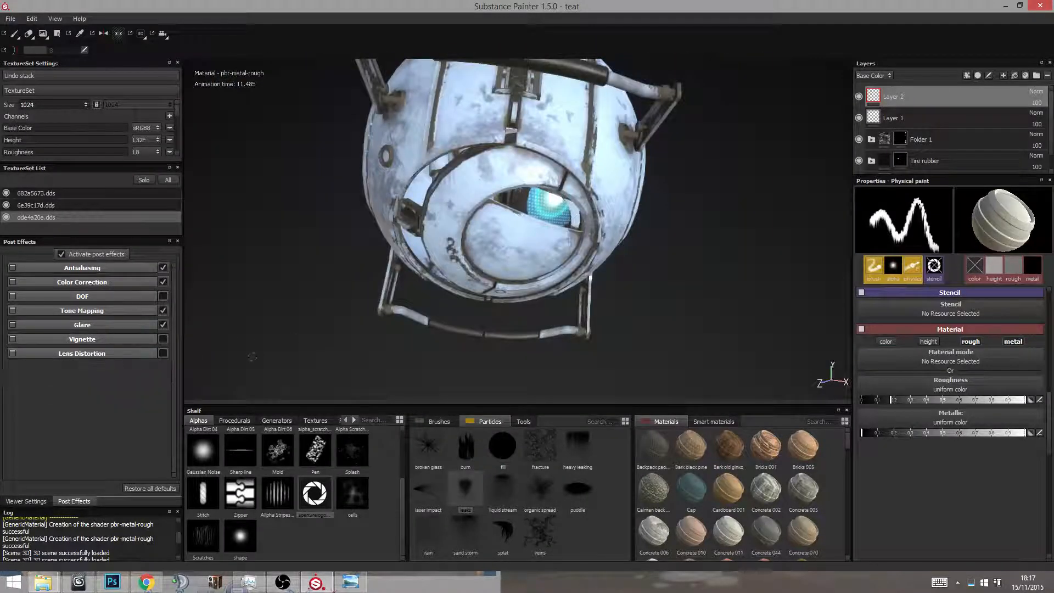
Step: Set the size of the dde4a20e.dds texture set to 2048
{"action": "left_click", "coordinate": [29, 504]}
{"action": "left_click_drag", "start_coordinate": [527, 291], "coordinate": [486, 322], "text": "alt"}
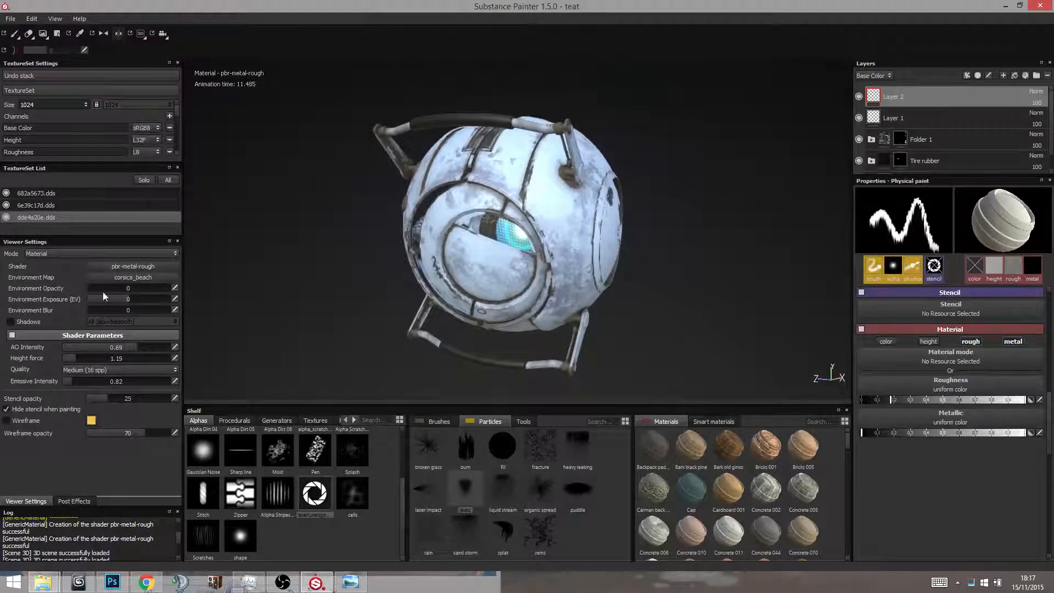
{"action": "left_click", "coordinate": [60, 105]}
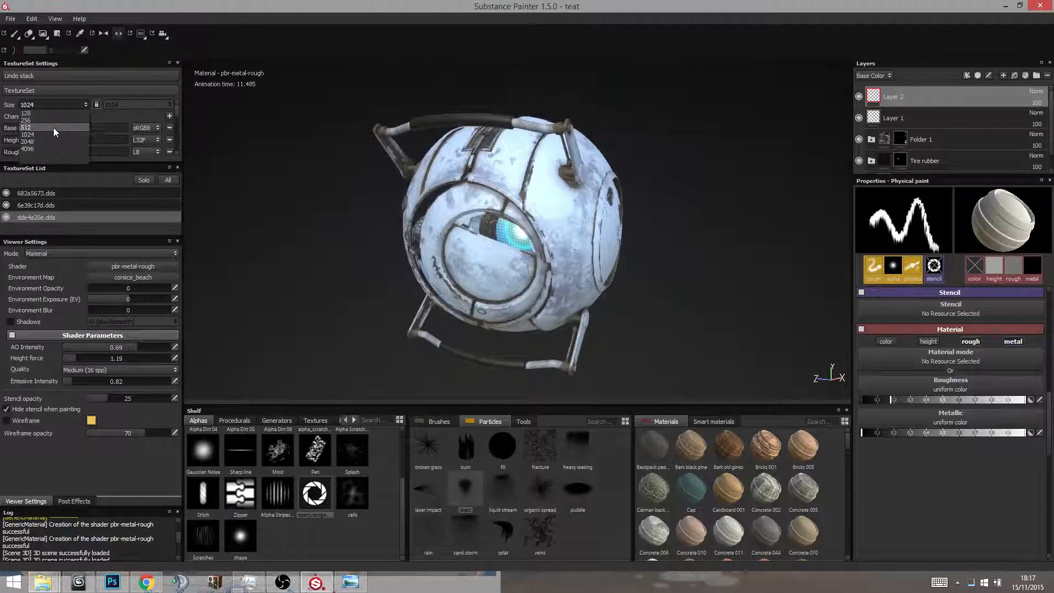
{"action": "left_click", "coordinate": [43, 142]}
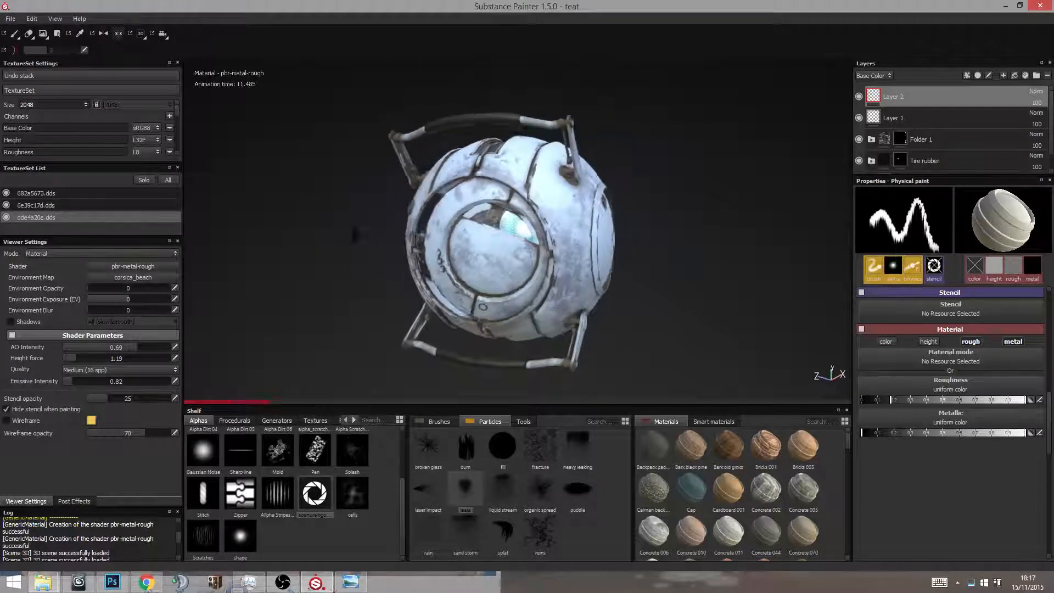
{"action": "scroll", "coordinate": [368, 235], "scroll_direction": "up", "scroll_amount": 3}
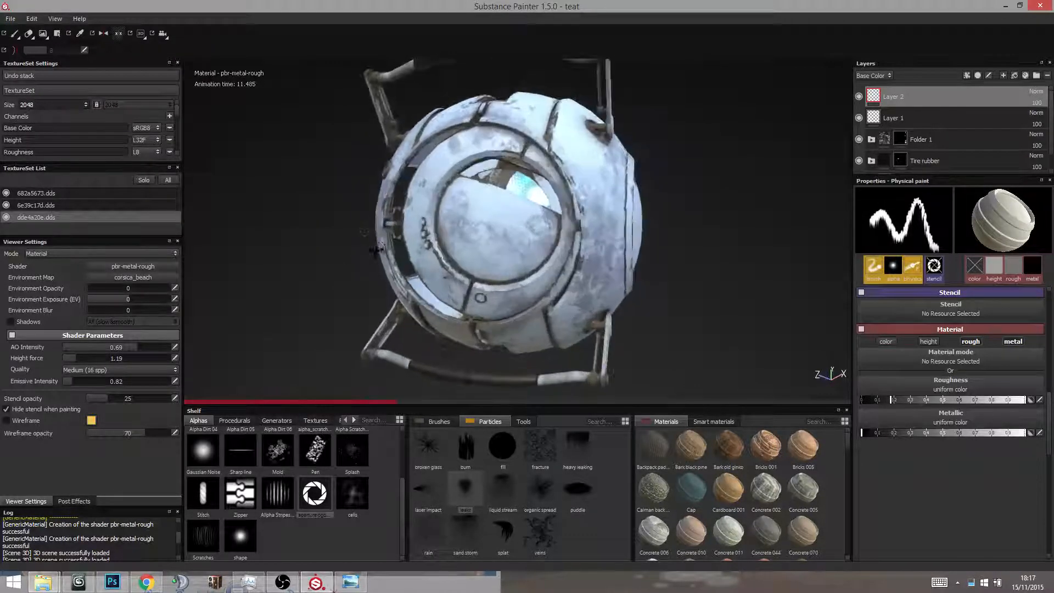
{"action": "left_click_drag", "start_coordinate": [367, 235], "coordinate": [314, 271], "text": "alt"}
{"action": "scroll", "coordinate": [329, 268], "scroll_direction": "down", "scroll_amount": 3}
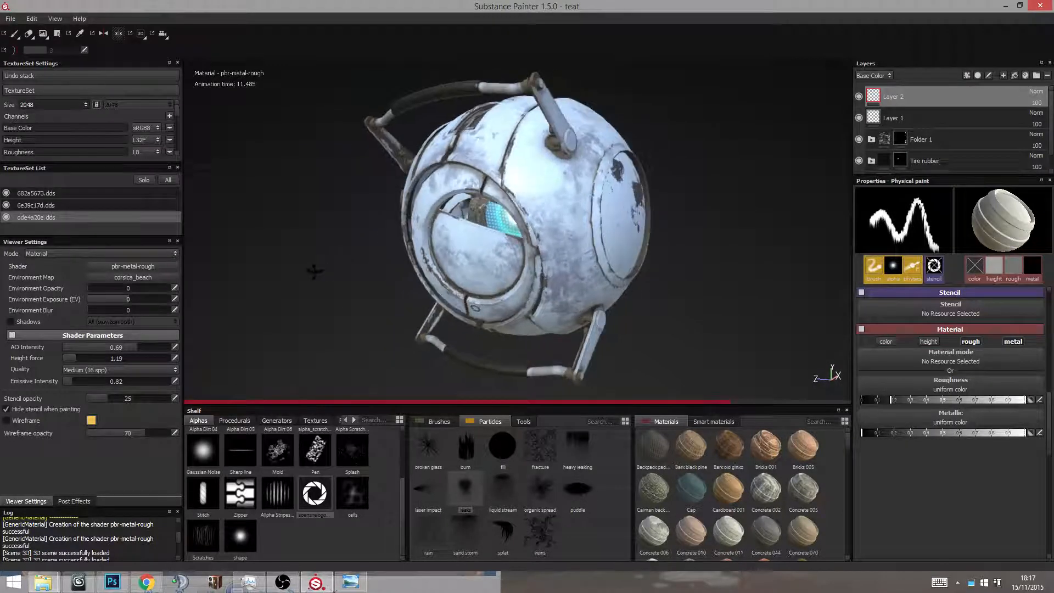
{"action": "scroll", "coordinate": [314, 273], "scroll_direction": "up", "scroll_amount": 1}
{"action": "scroll", "coordinate": [324, 274], "scroll_direction": "up", "scroll_amount": 1}
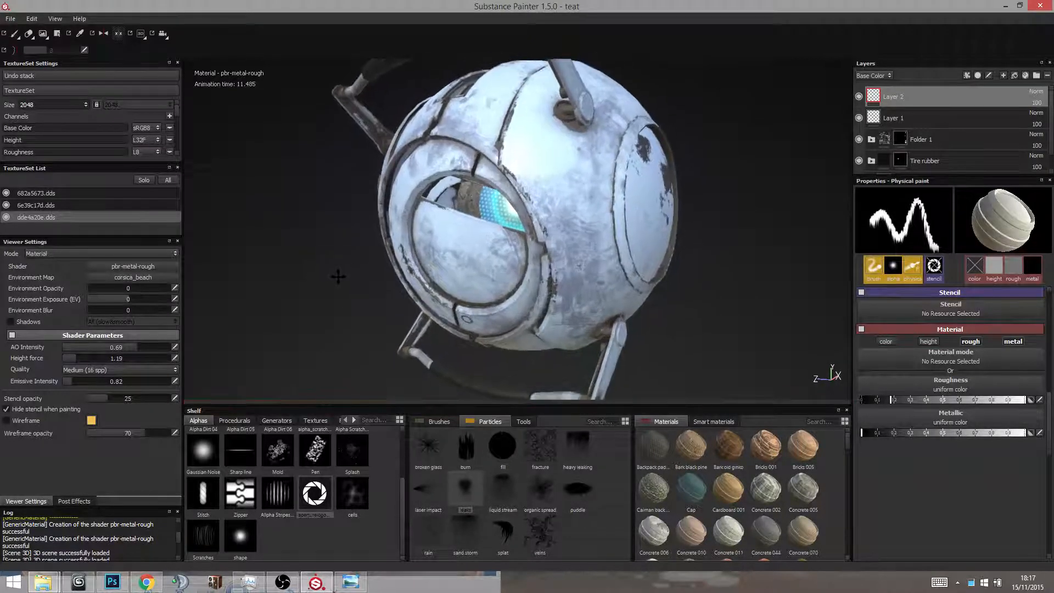
{"action": "scroll", "coordinate": [336, 275], "scroll_direction": "down", "scroll_amount": 1}
Step: Enable viewport shadows in the All (slow&smooth) mode
{"action": "left_click", "coordinate": [10, 322]}
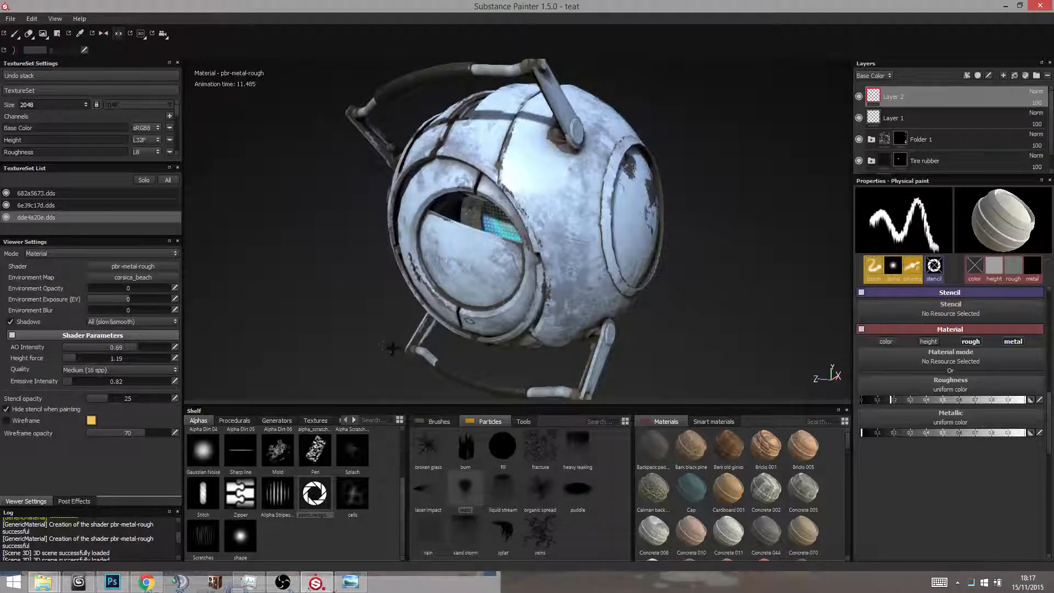
{"action": "left_click_drag", "start_coordinate": [390, 347], "coordinate": [433, 331], "text": "alt"}
{"action": "left_click_drag", "start_coordinate": [527, 329], "coordinate": [517, 336], "text": "alt"}
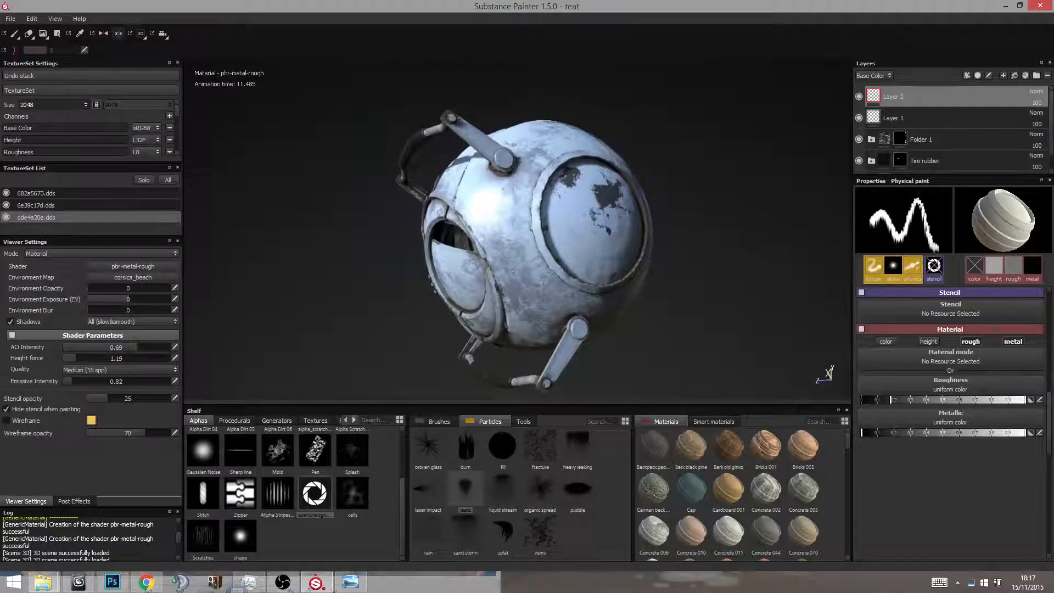
Step: Examine the shadowed model from all around, including its dark side, side panel and eye
{"action": "mouse_move", "coordinate": [543, 281]}
{"action": "left_mouse_down", "text": "alt"}
{"action": "mouse_move", "coordinate": [552, 158]}
{"action": "mouse_move", "coordinate": [650, 133]}
{"action": "left_mouse_up", "text": "alt"}
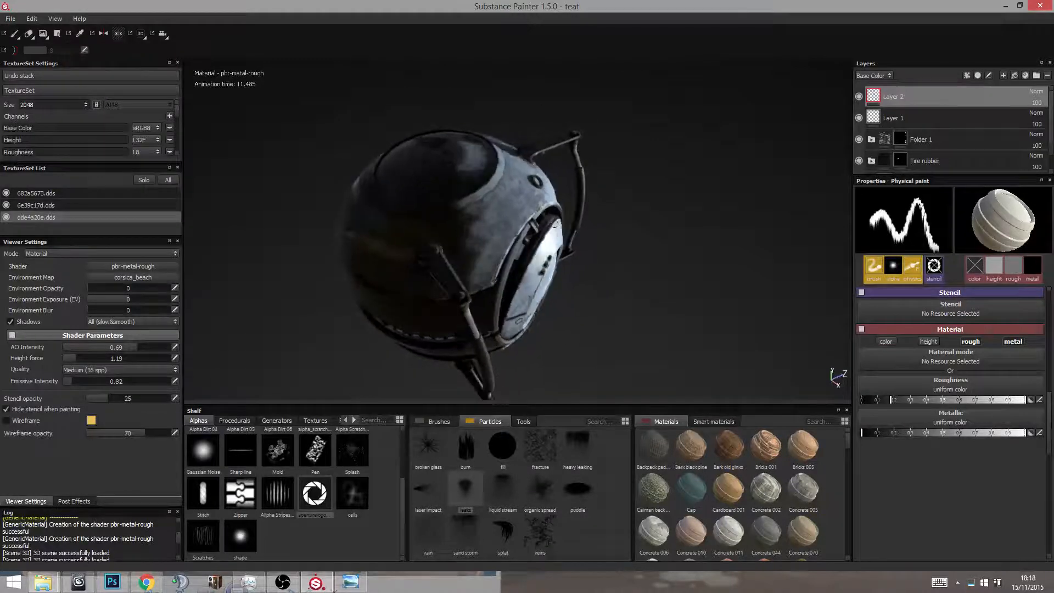
{"action": "left_click_drag", "start_coordinate": [684, 200], "coordinate": [732, 224], "text": "alt"}
{"action": "mouse_move", "coordinate": [524, 220]}
{"action": "left_mouse_down", "text": "alt"}
{"action": "mouse_move", "coordinate": [576, 238]}
{"action": "mouse_move", "coordinate": [558, 275]}
{"action": "mouse_move", "coordinate": [611, 279]}
{"action": "mouse_move", "coordinate": [579, 252]}
{"action": "left_mouse_up", "text": "alt"}
{"action": "left_click_drag", "start_coordinate": [214, 234], "coordinate": [488, 220], "text": "alt"}
{"action": "right_click_drag", "start_coordinate": [488, 220], "coordinate": [454, 226], "text": "alt"}
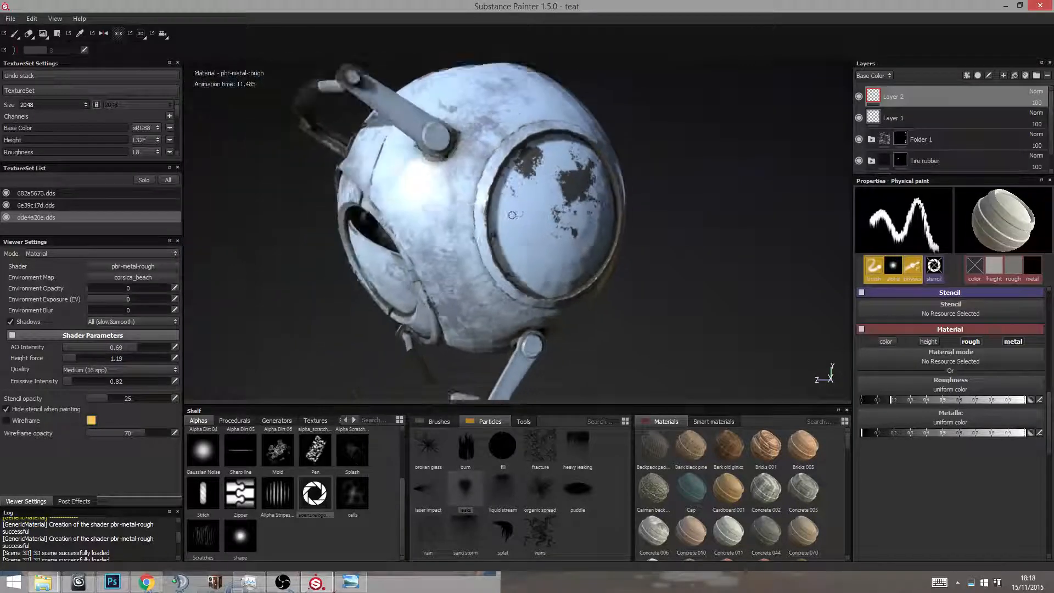
{"action": "left_click_drag", "start_coordinate": [454, 226], "coordinate": [529, 239], "text": "alt"}
{"action": "left_click_drag", "start_coordinate": [296, 217], "coordinate": [283, 253], "text": "alt"}
{"action": "left_click_drag", "start_coordinate": [520, 305], "coordinate": [479, 279], "text": "alt"}
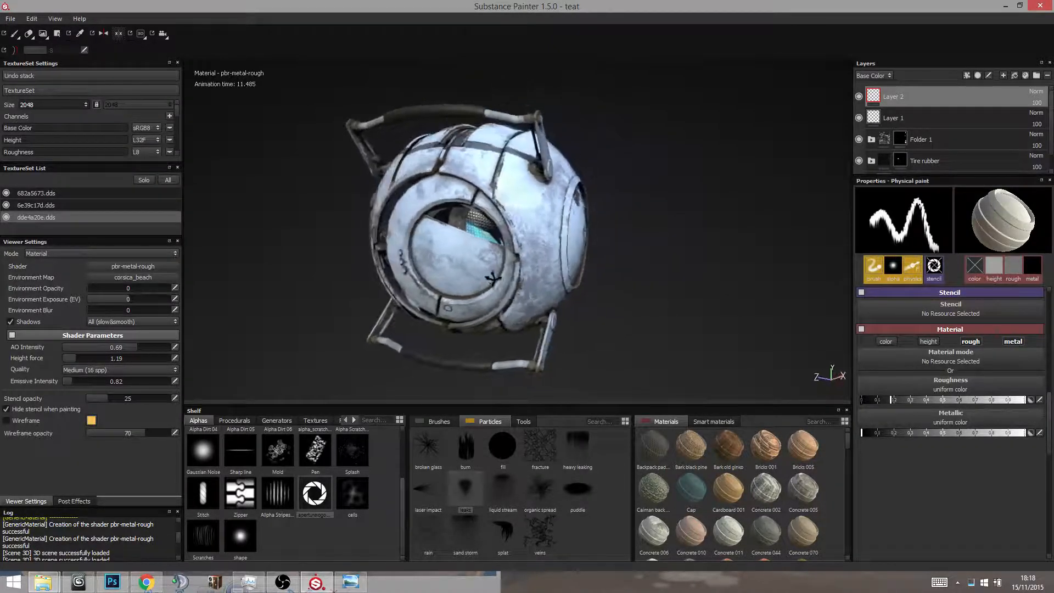